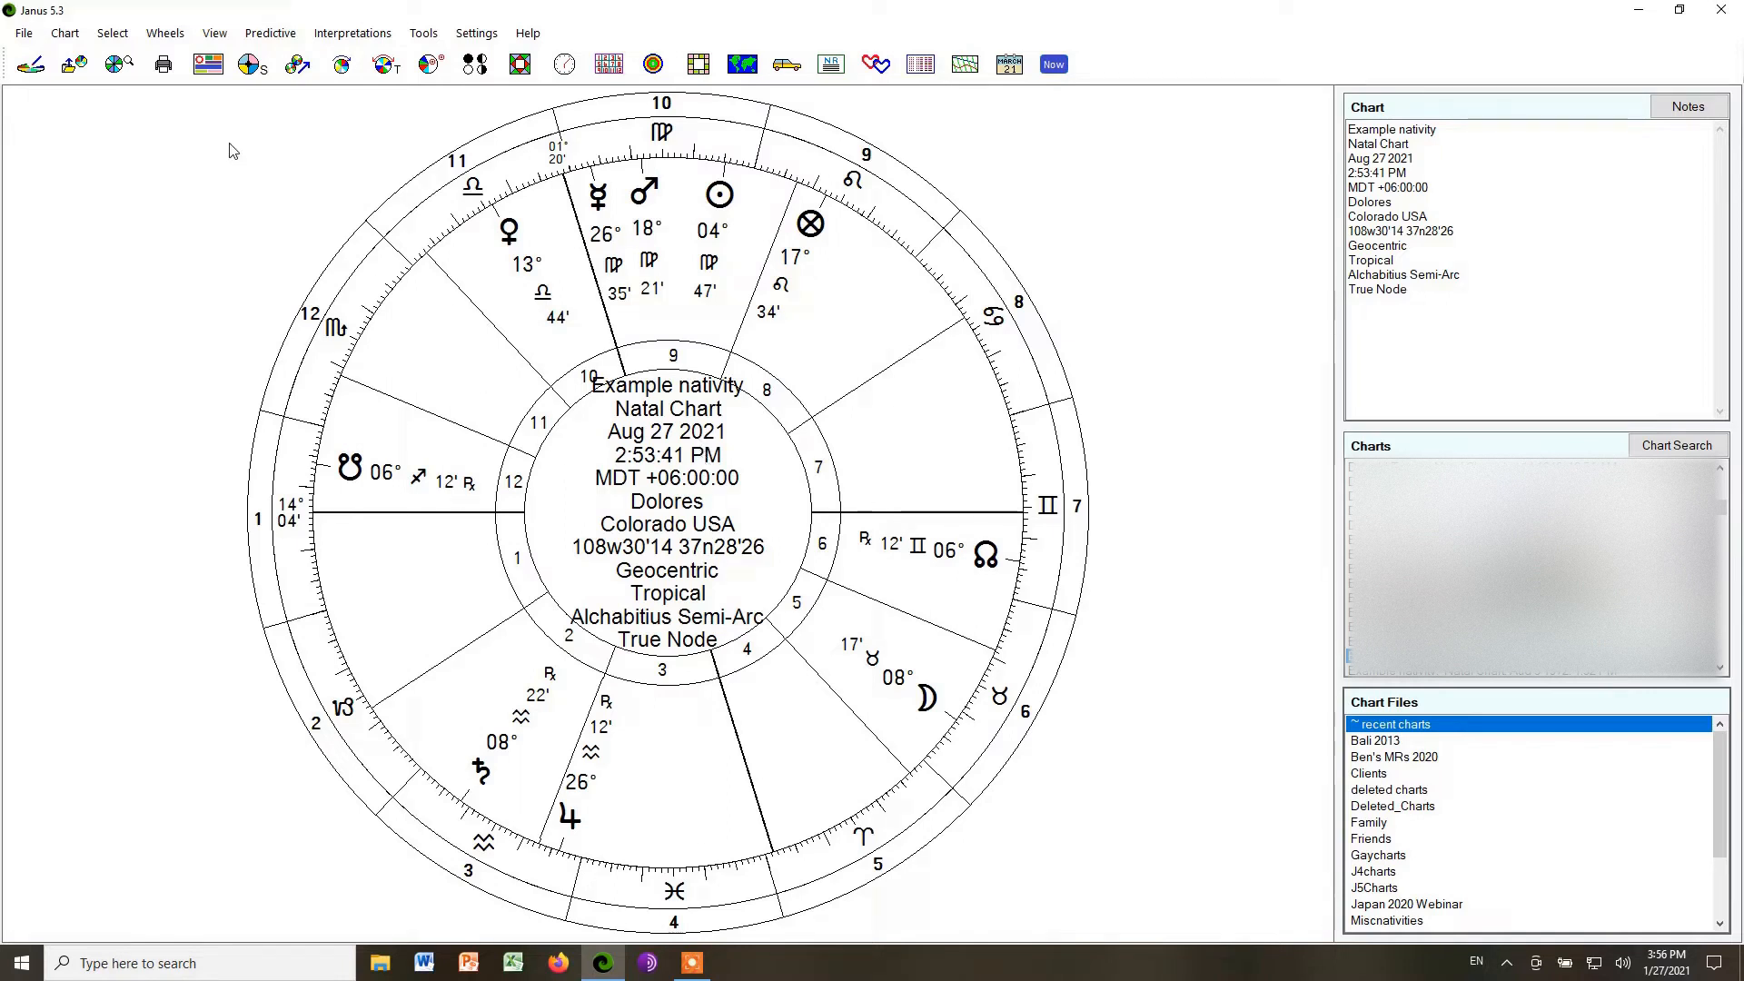
Start casting a solar return chart for the natal chart, with the return search starting from Jan 27 2031.
click(274, 36)
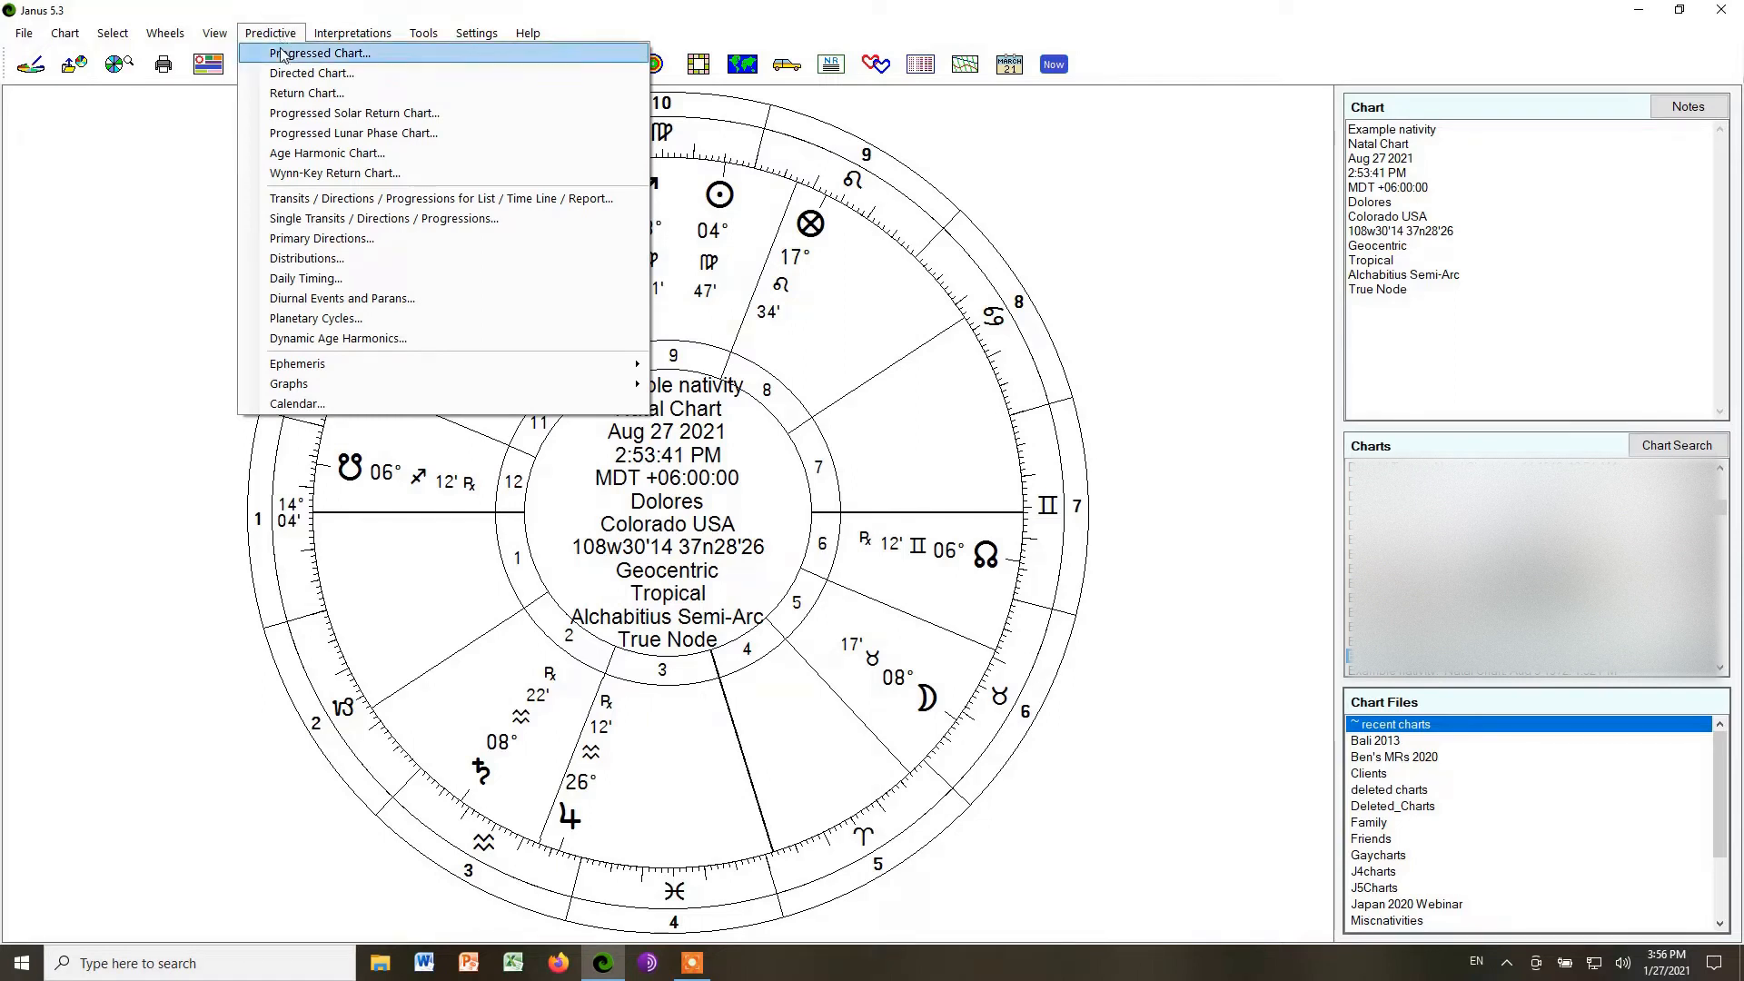
click(291, 93)
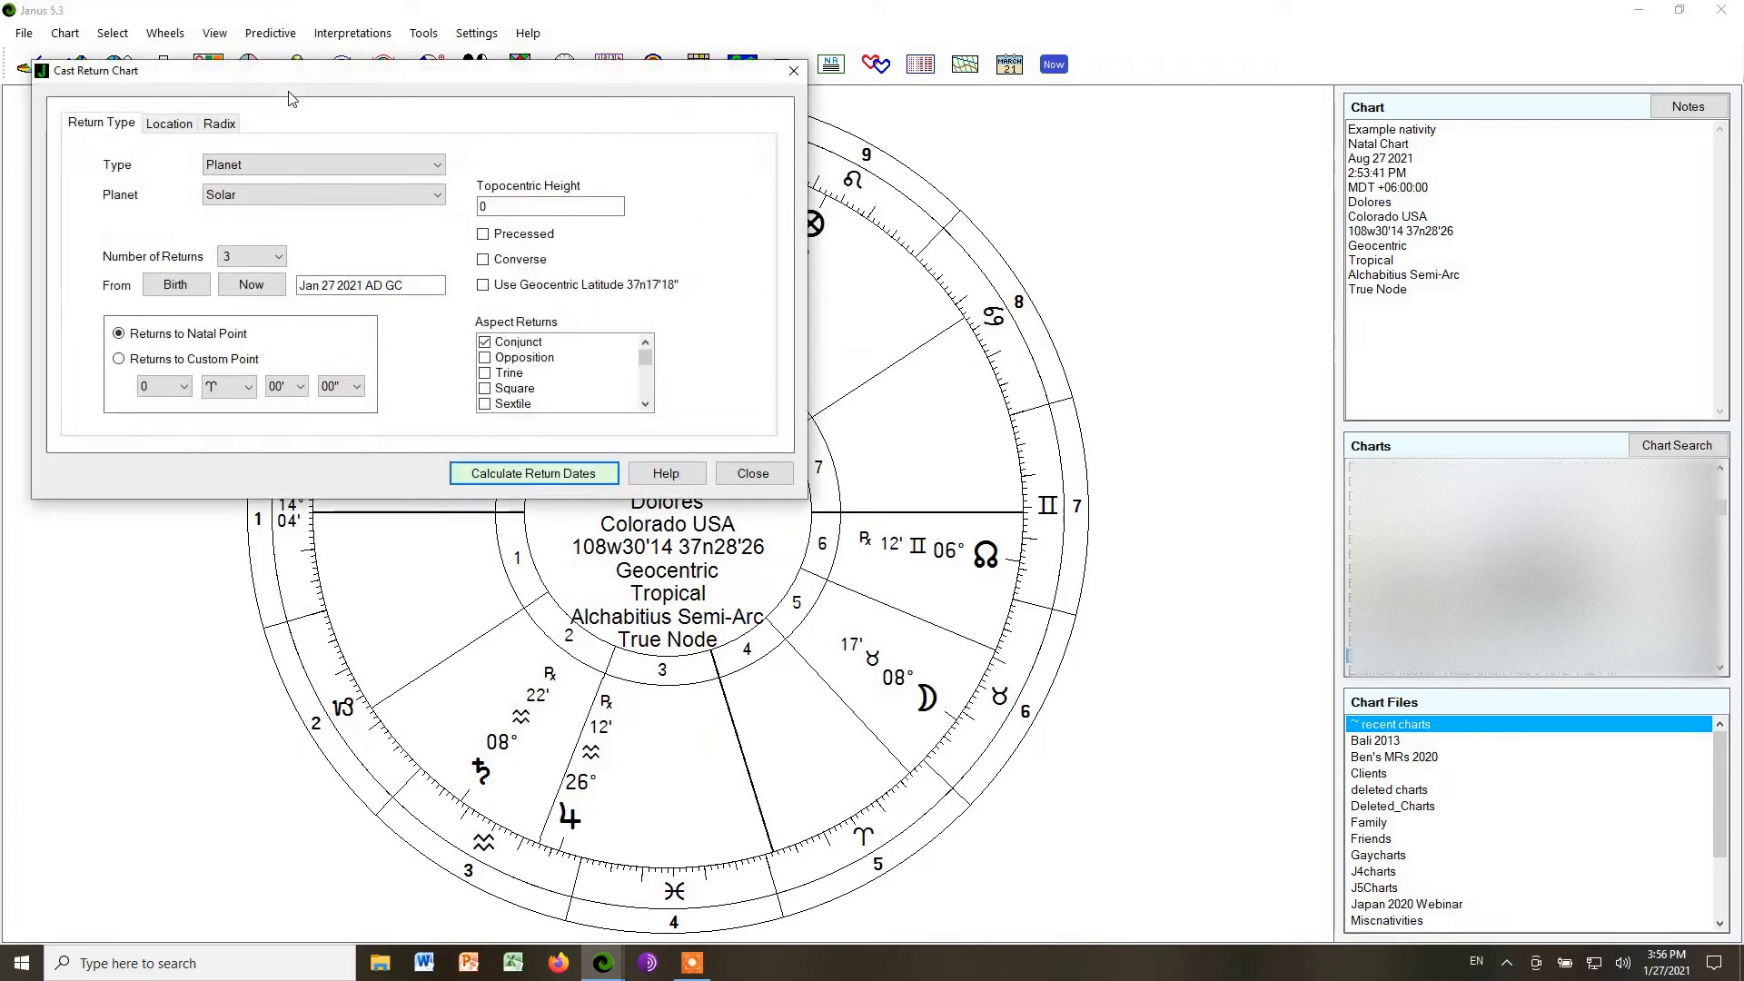
drag(296, 79, 578, 159)
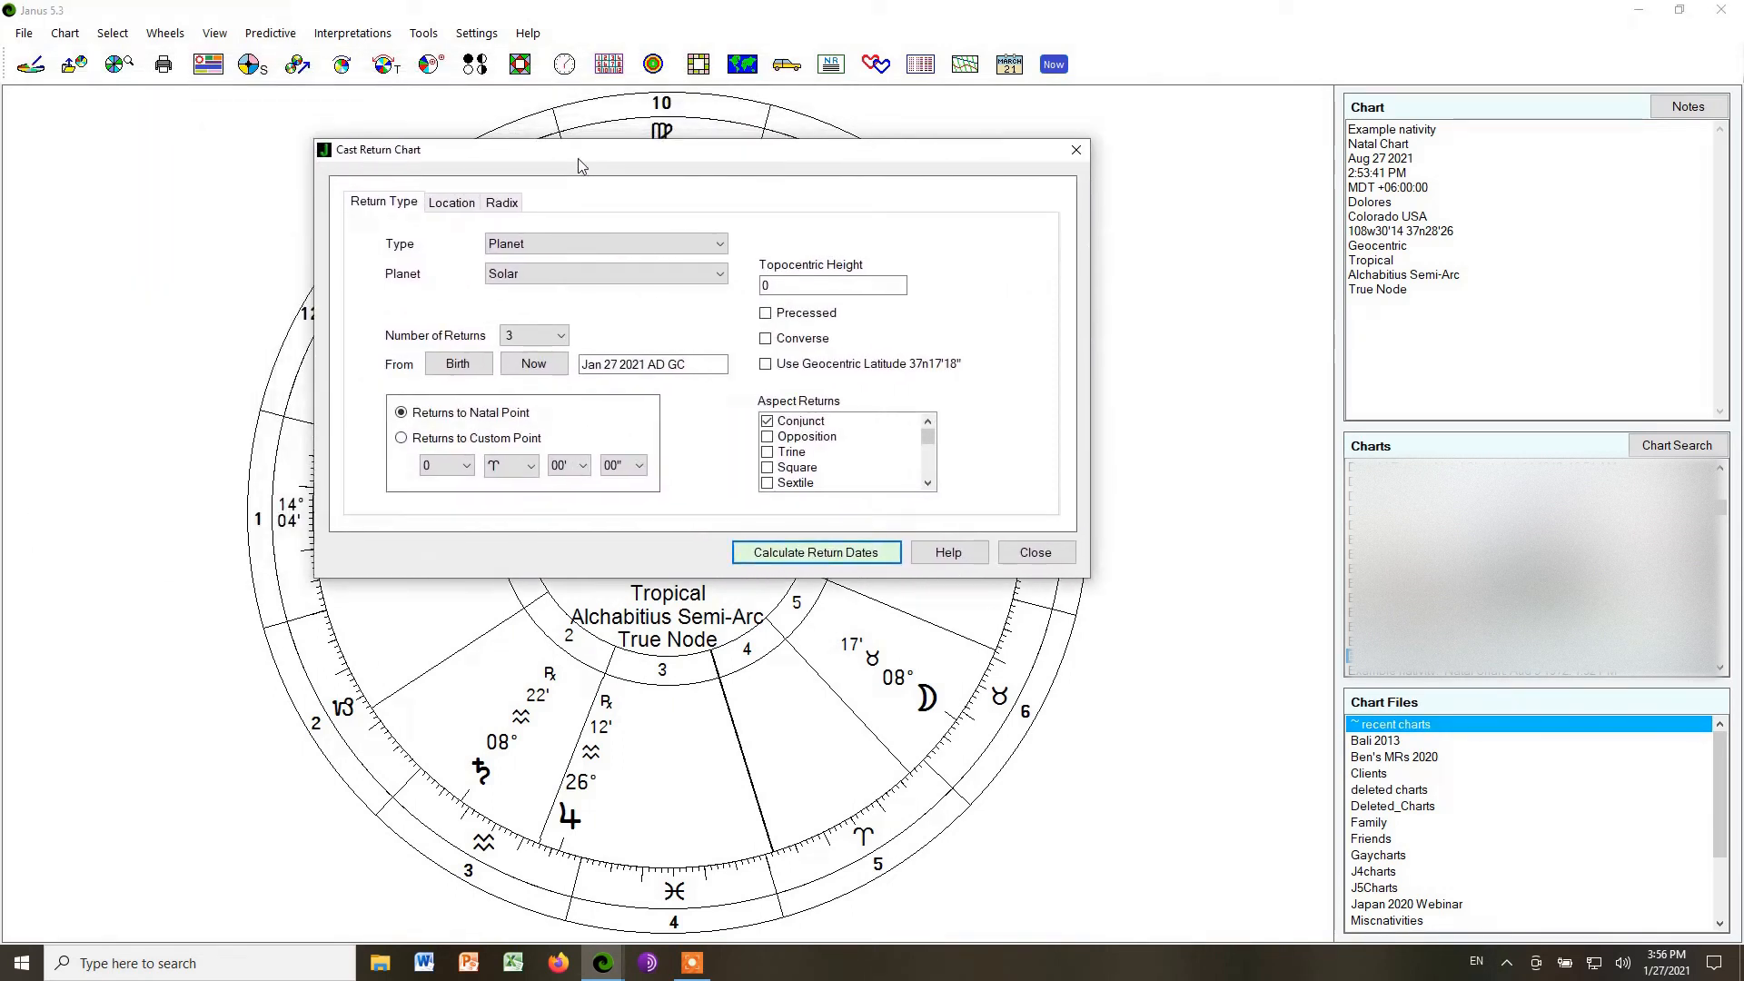
click(543, 279)
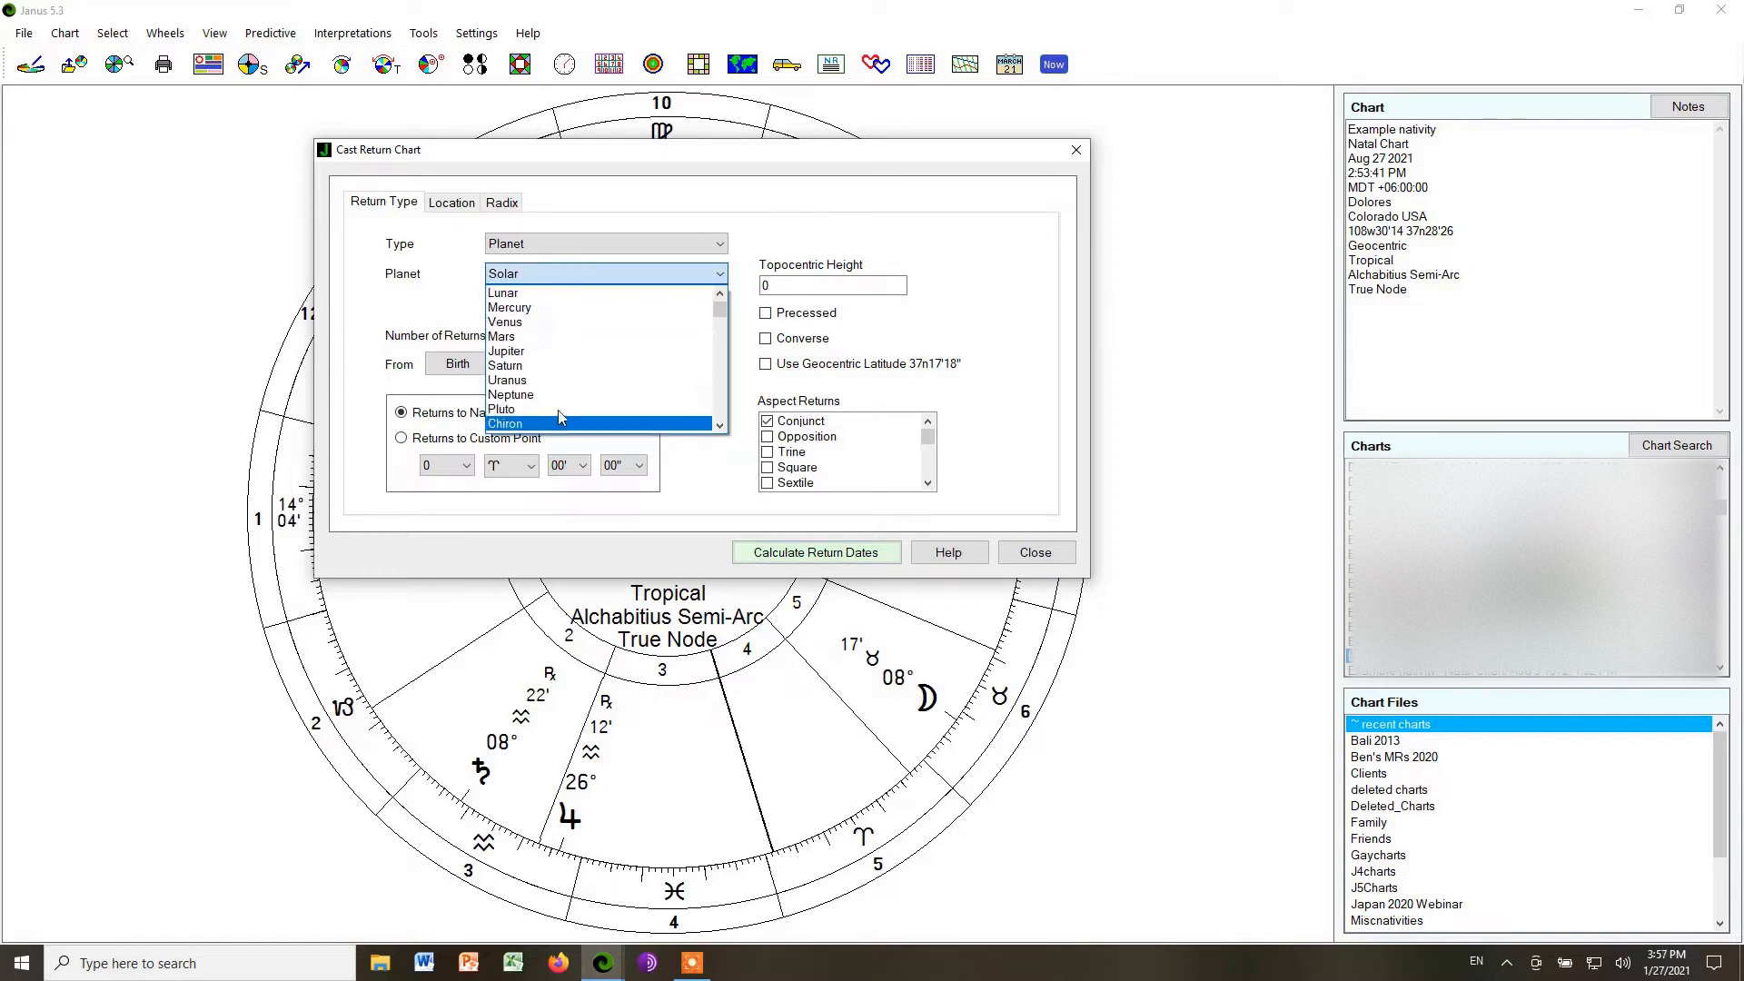
click(457, 293)
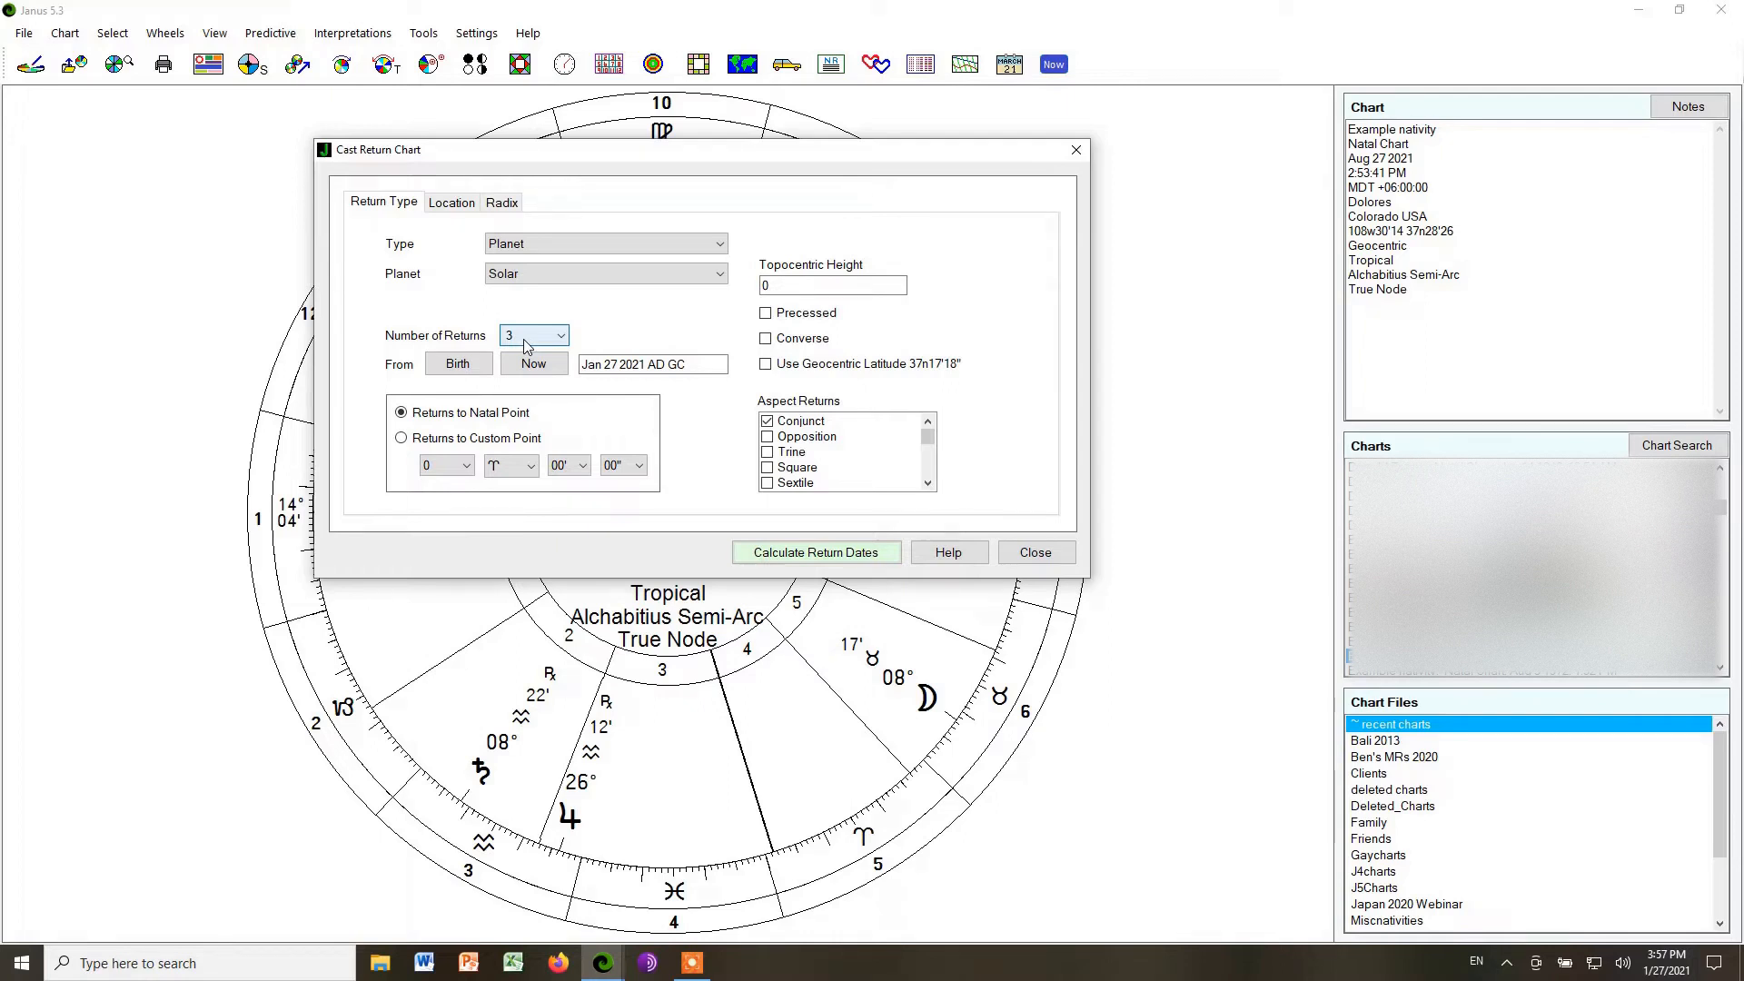
click(634, 368)
click(634, 369)
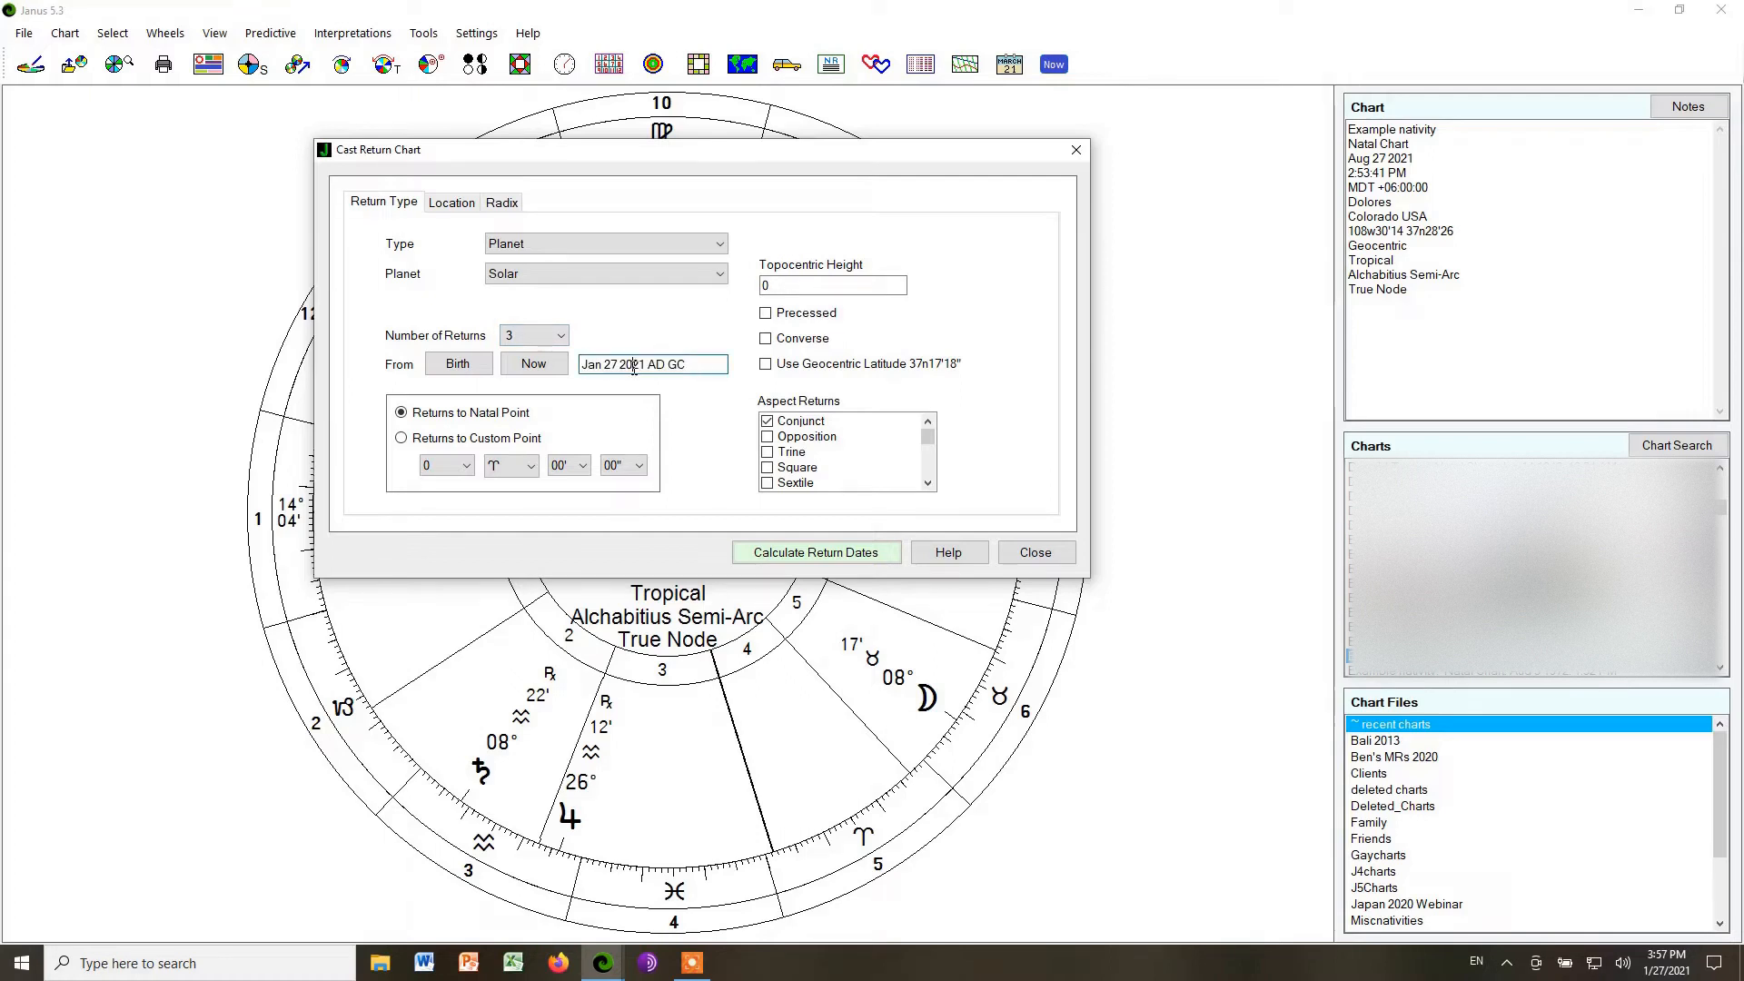
key(BackSpace)
text(3)
Check the return location, calculate the solar return dates, and cast the 2031 return chart.
click(462, 203)
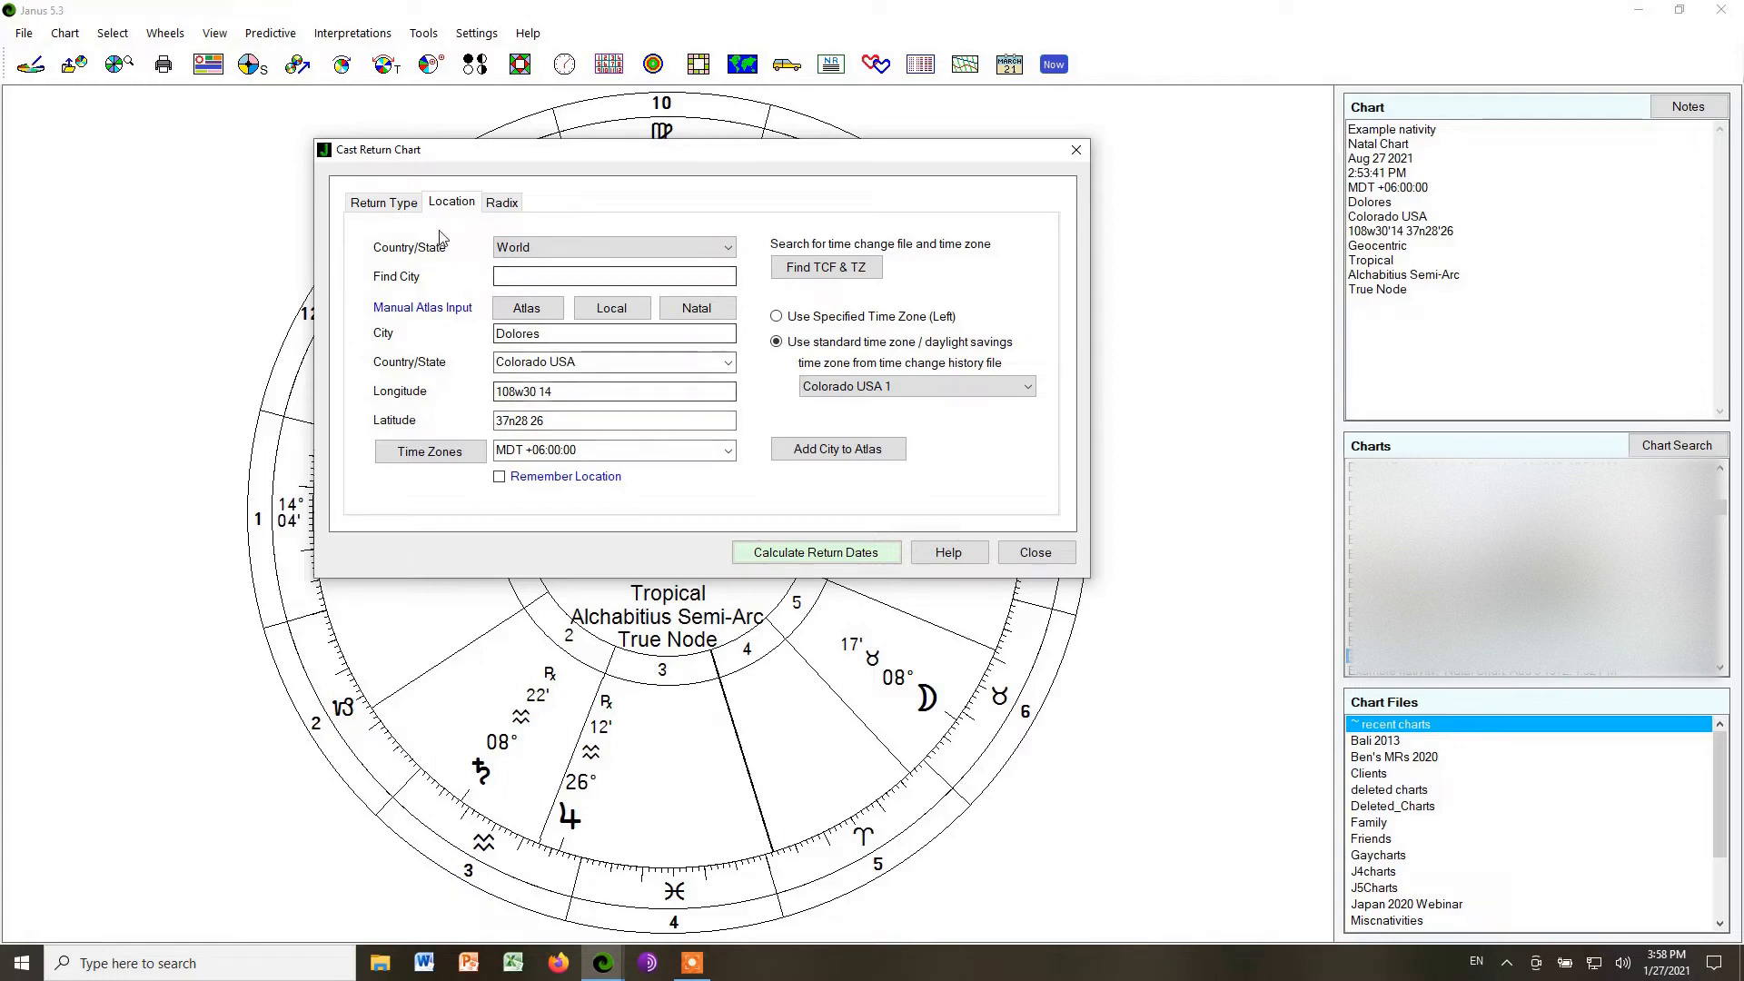
click(382, 206)
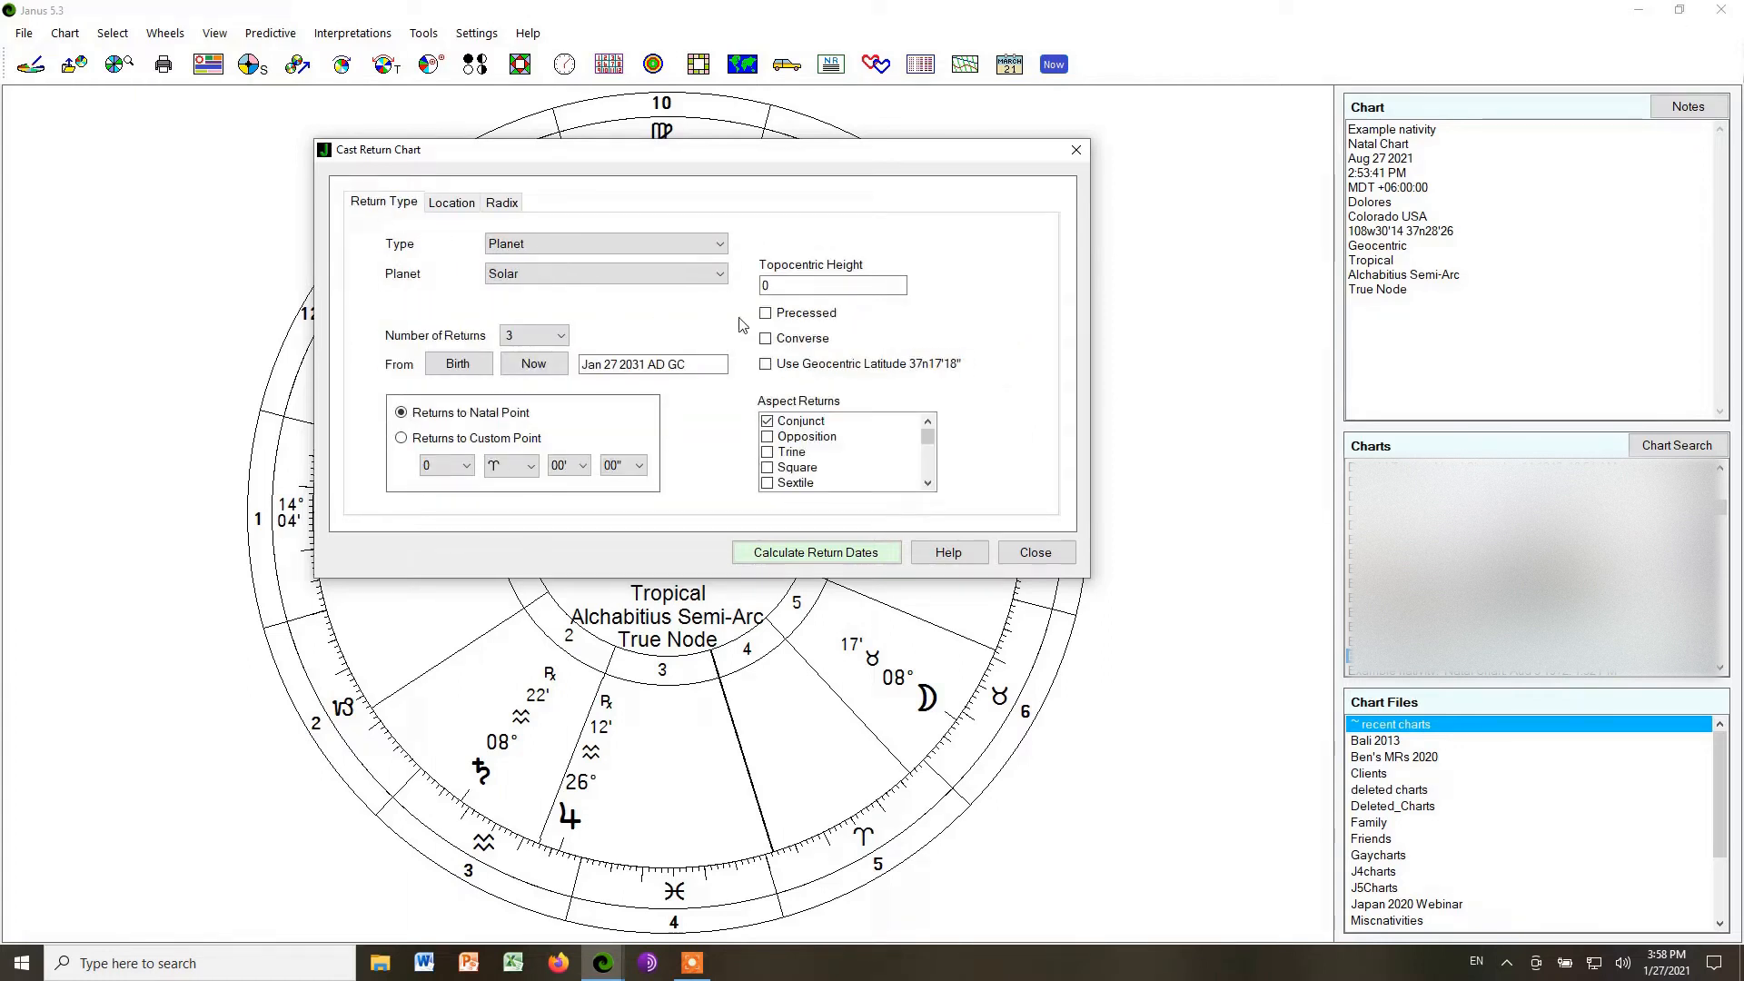
click(787, 556)
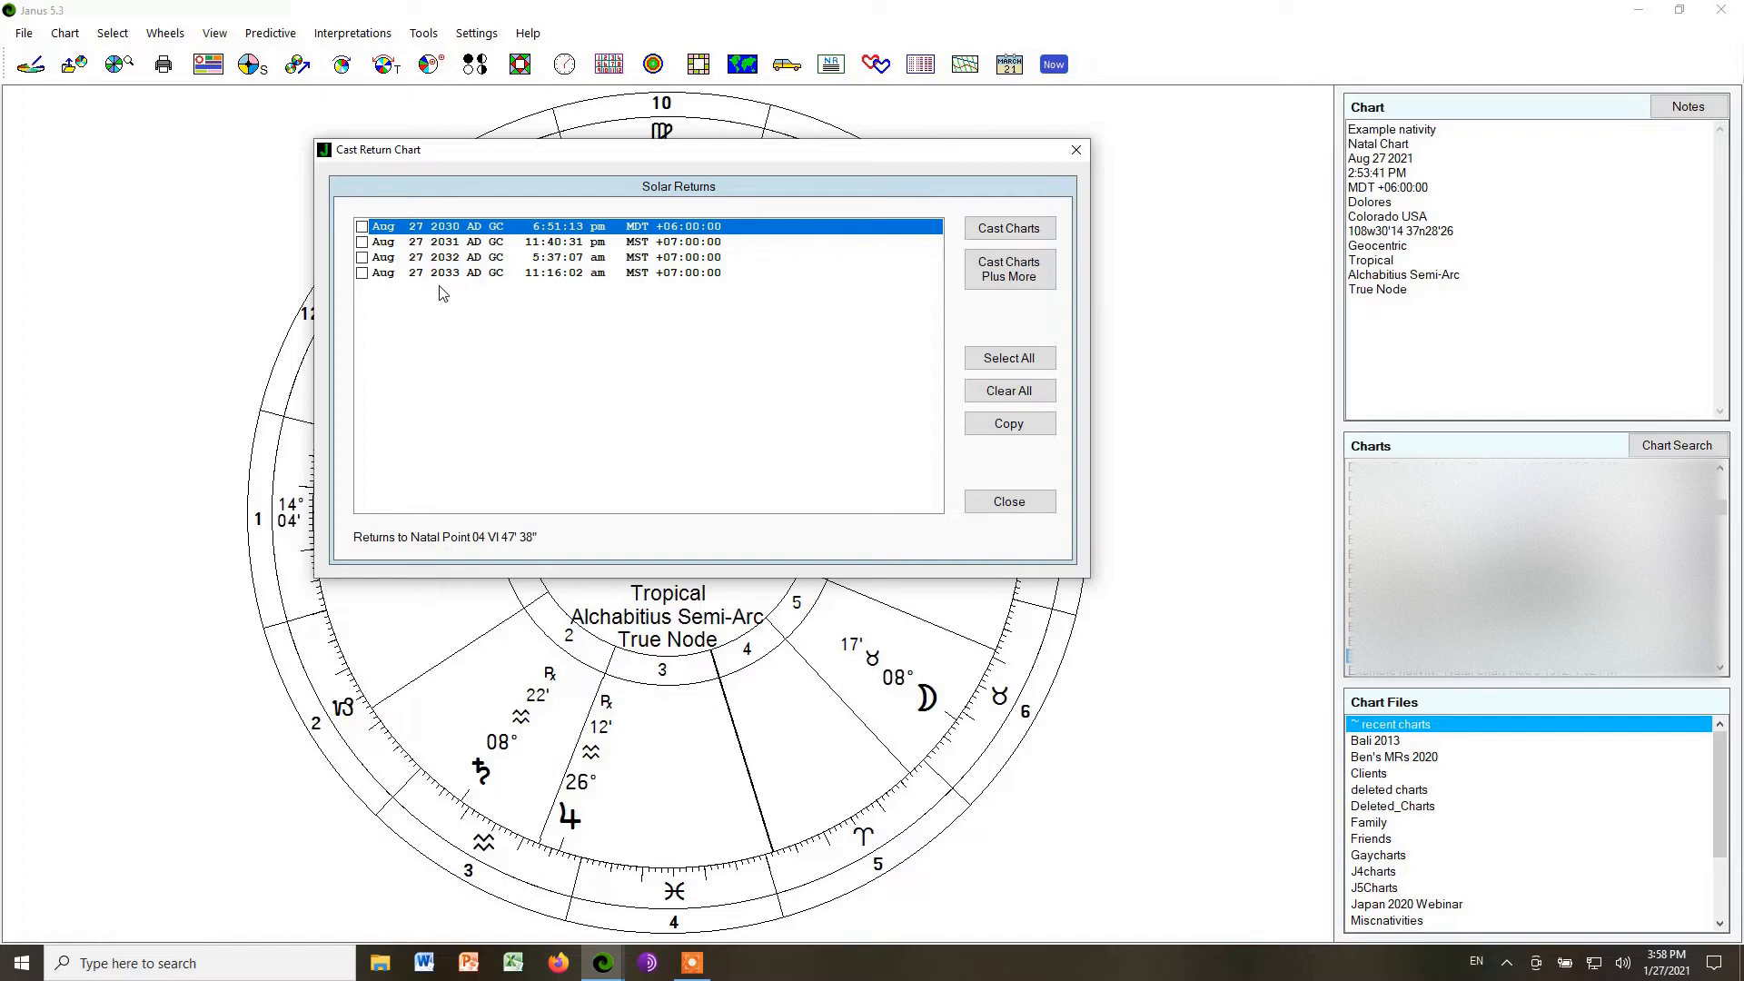
click(362, 242)
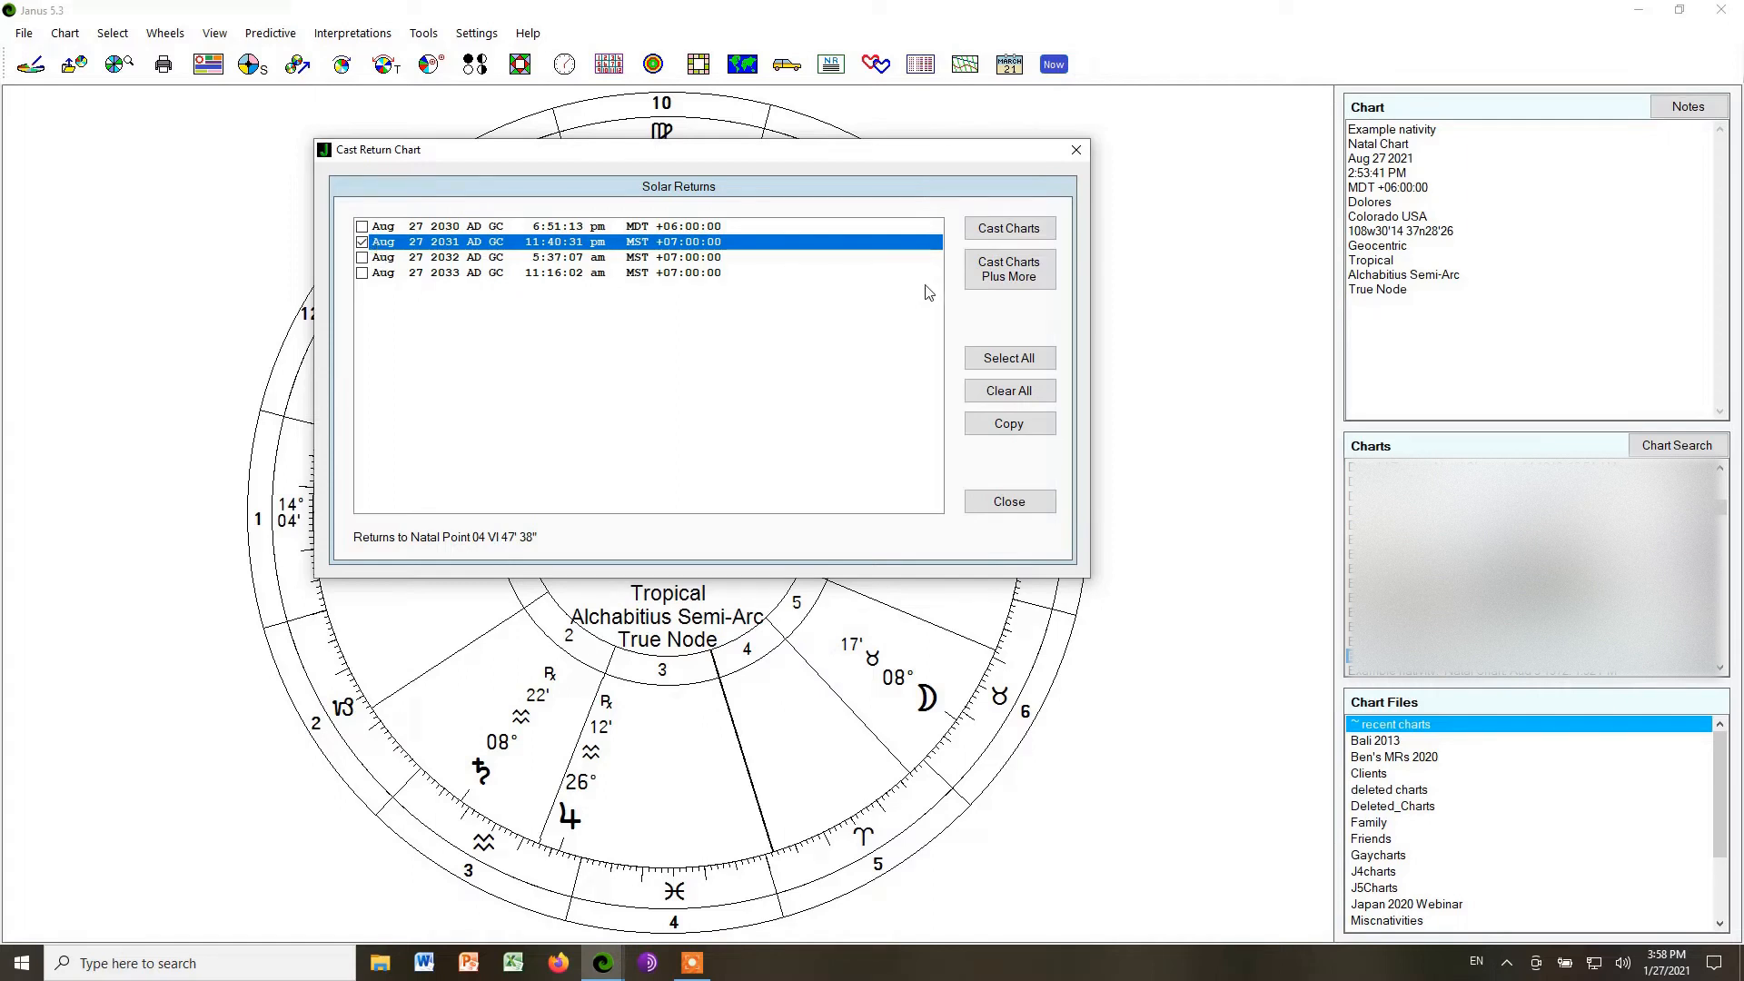
click(1022, 232)
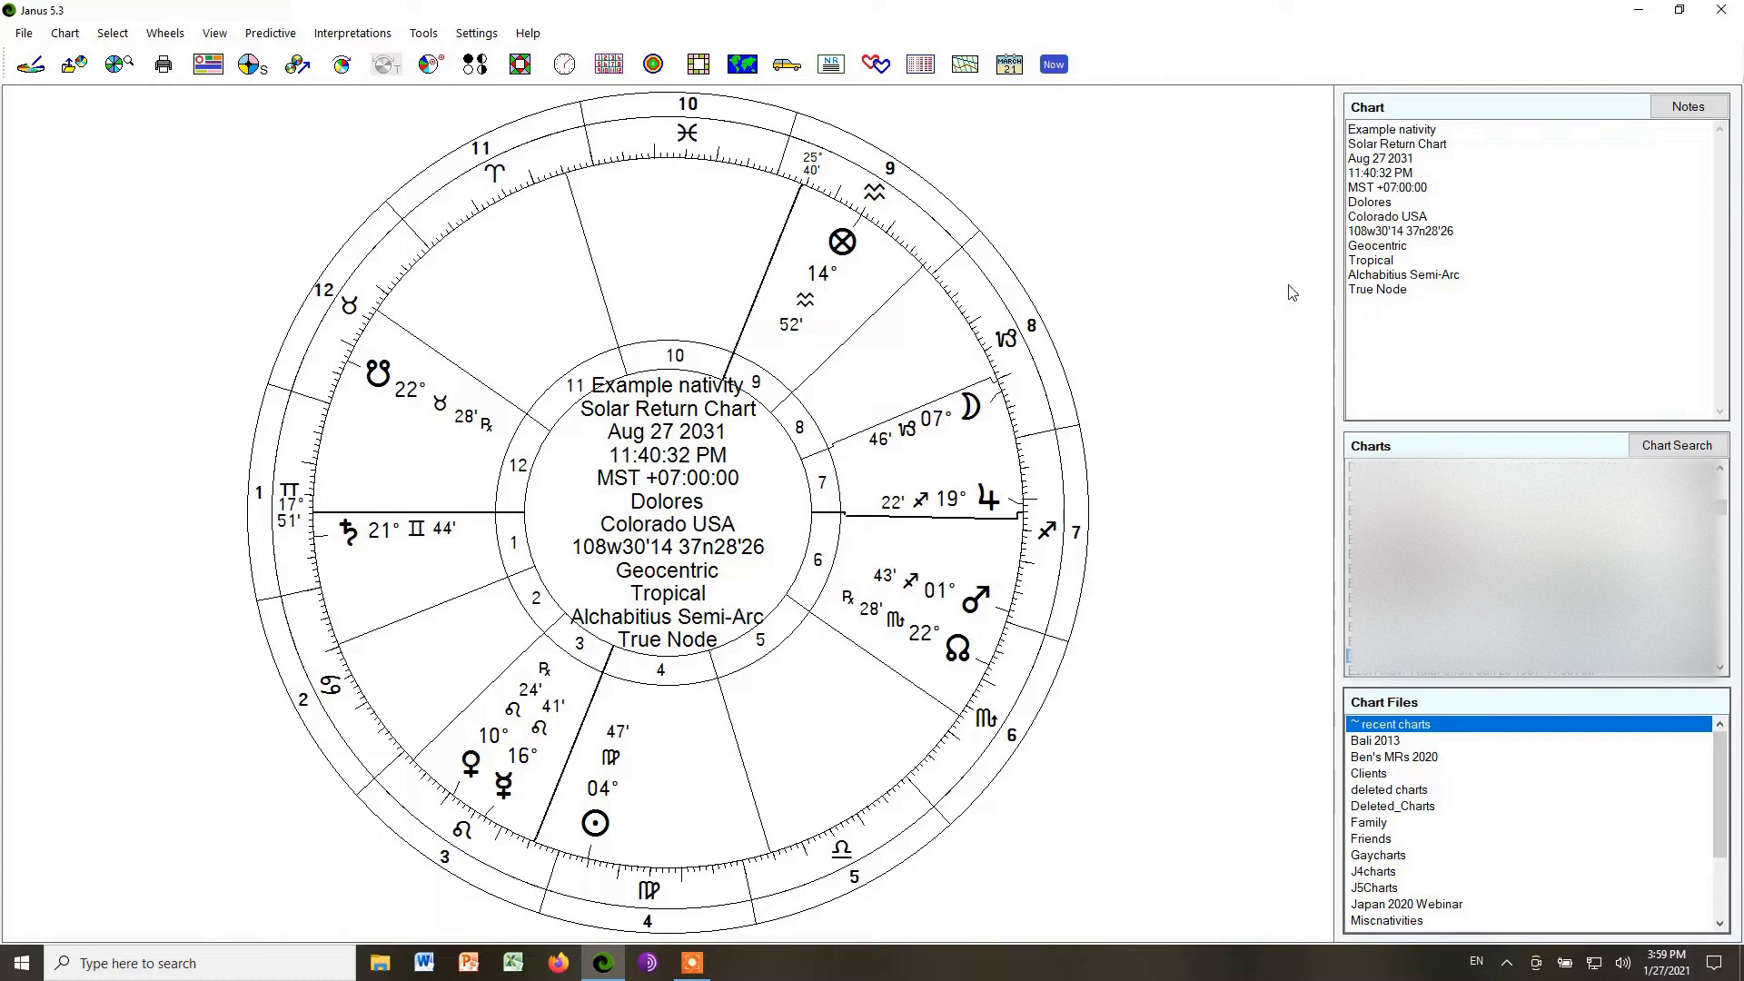
drag(1417, 159, 1335, 160)
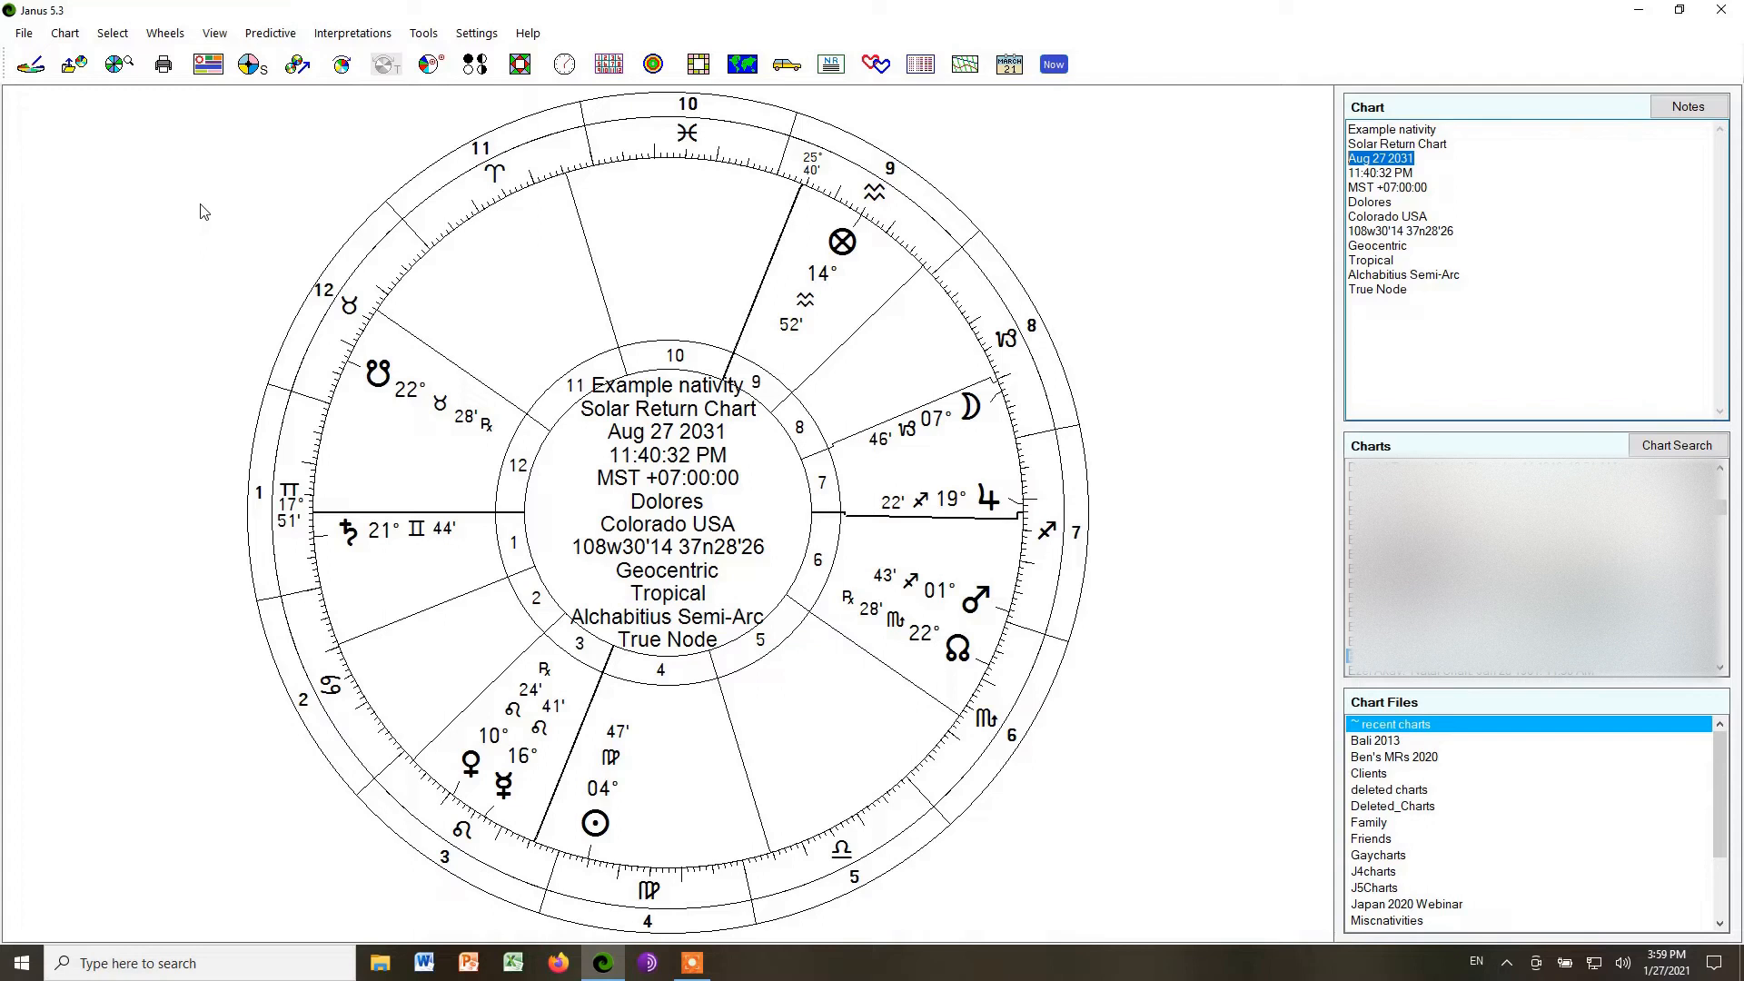
Open a full-screen bi-wheel and load the 2021 "Example nativity" natal chart as its inner chart.
click(164, 35)
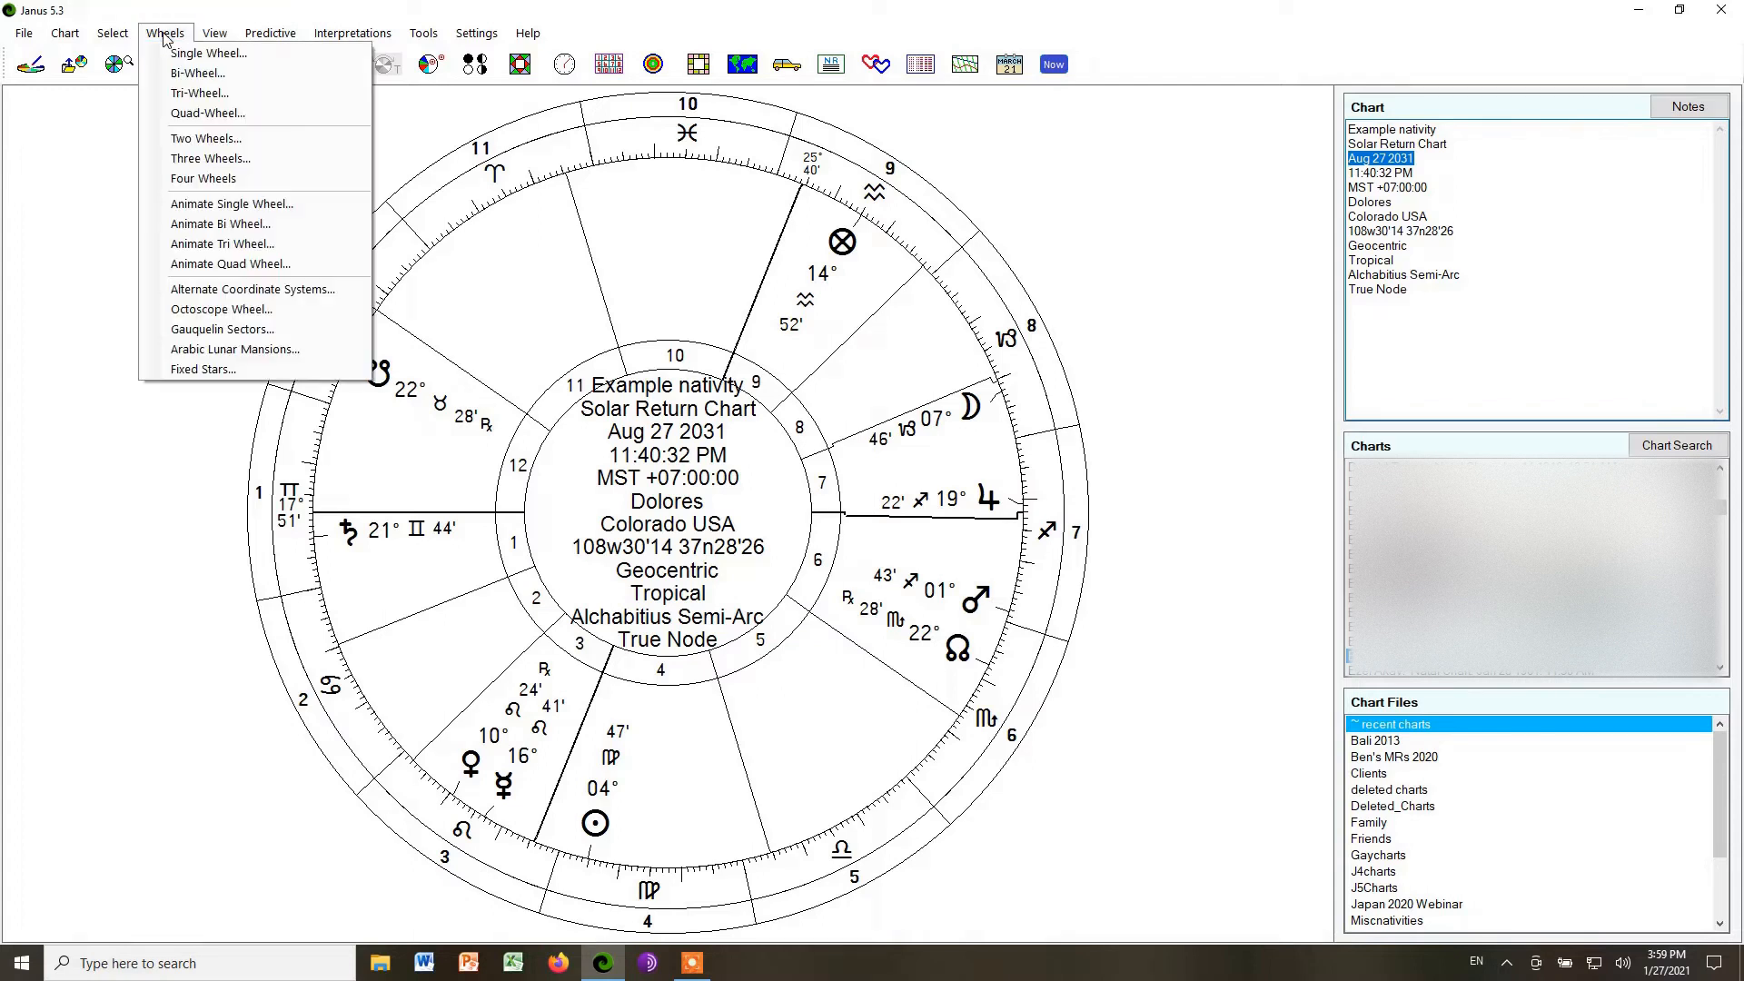
click(197, 73)
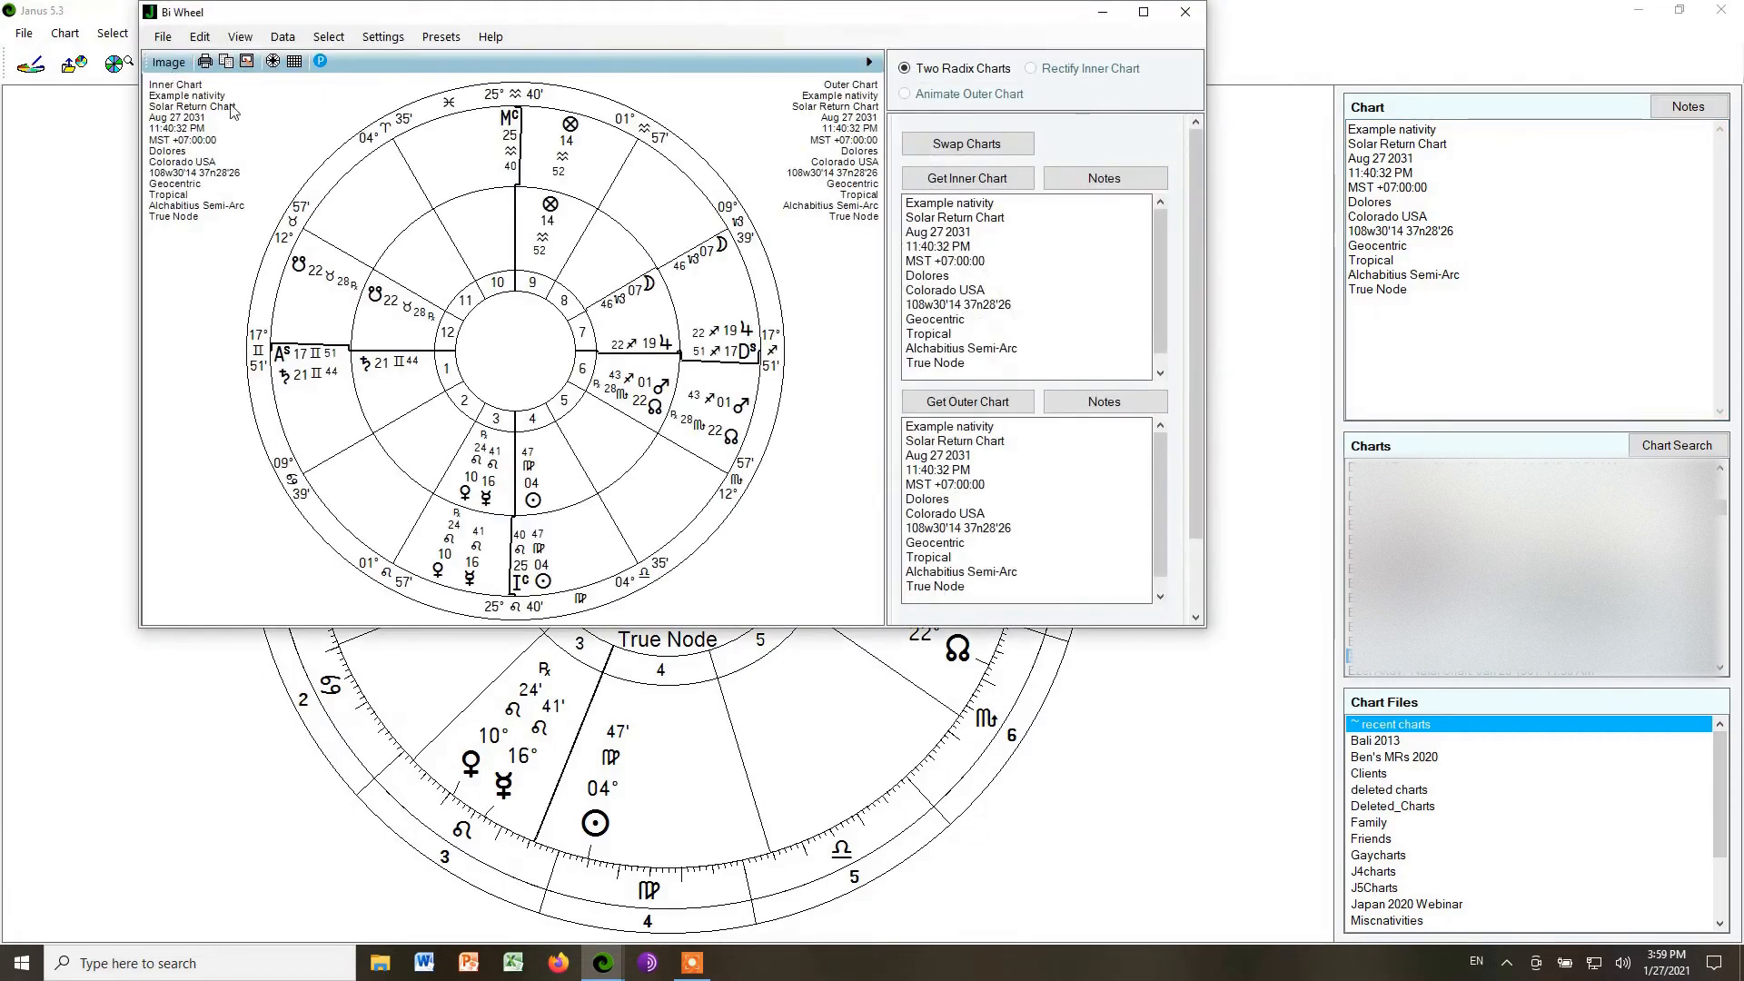
click(1143, 11)
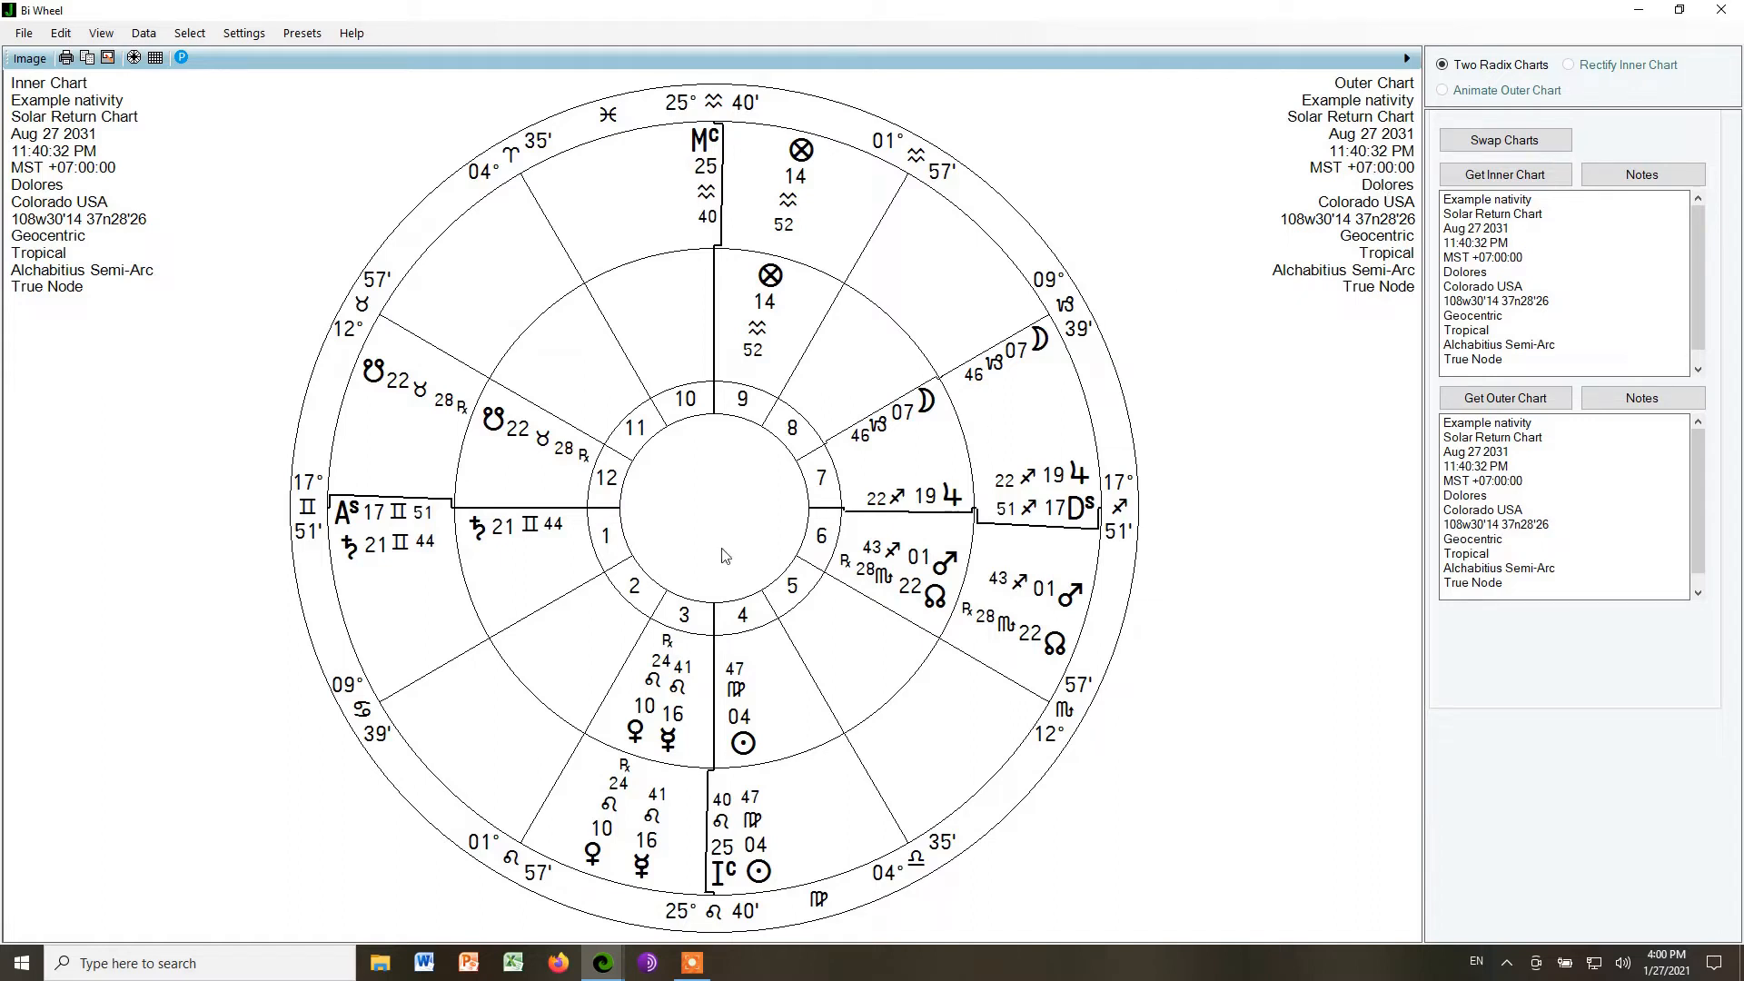
click(1505, 174)
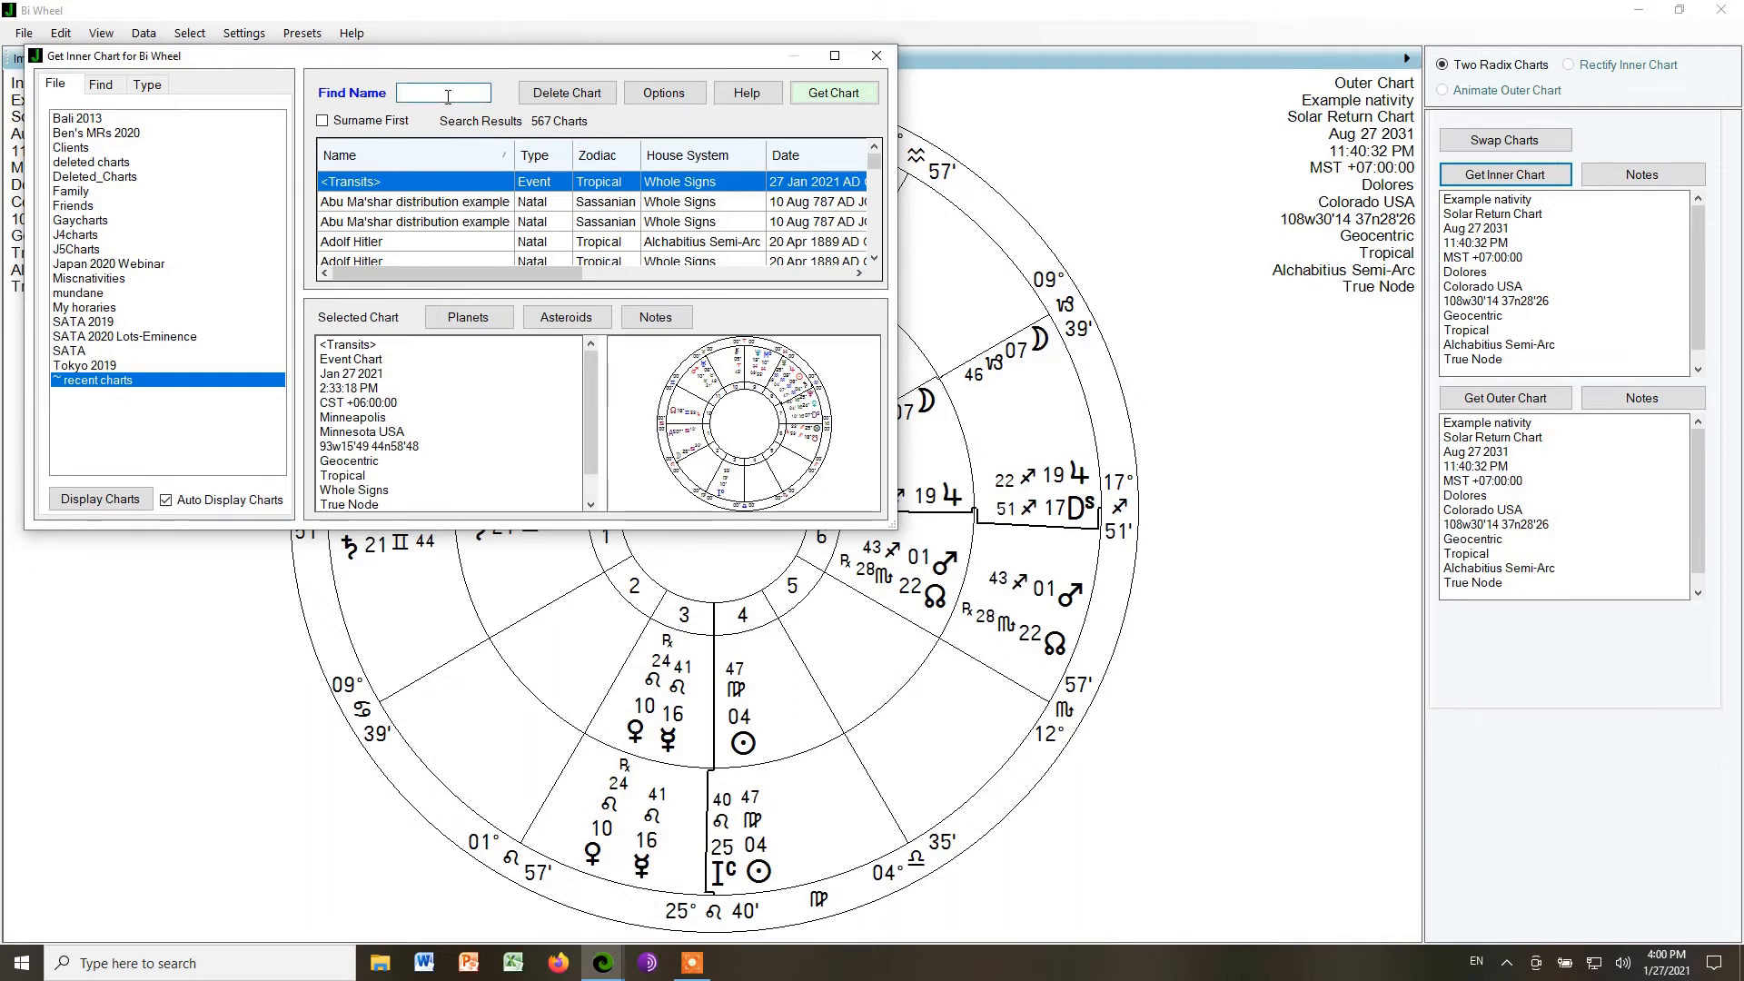
text(exam)
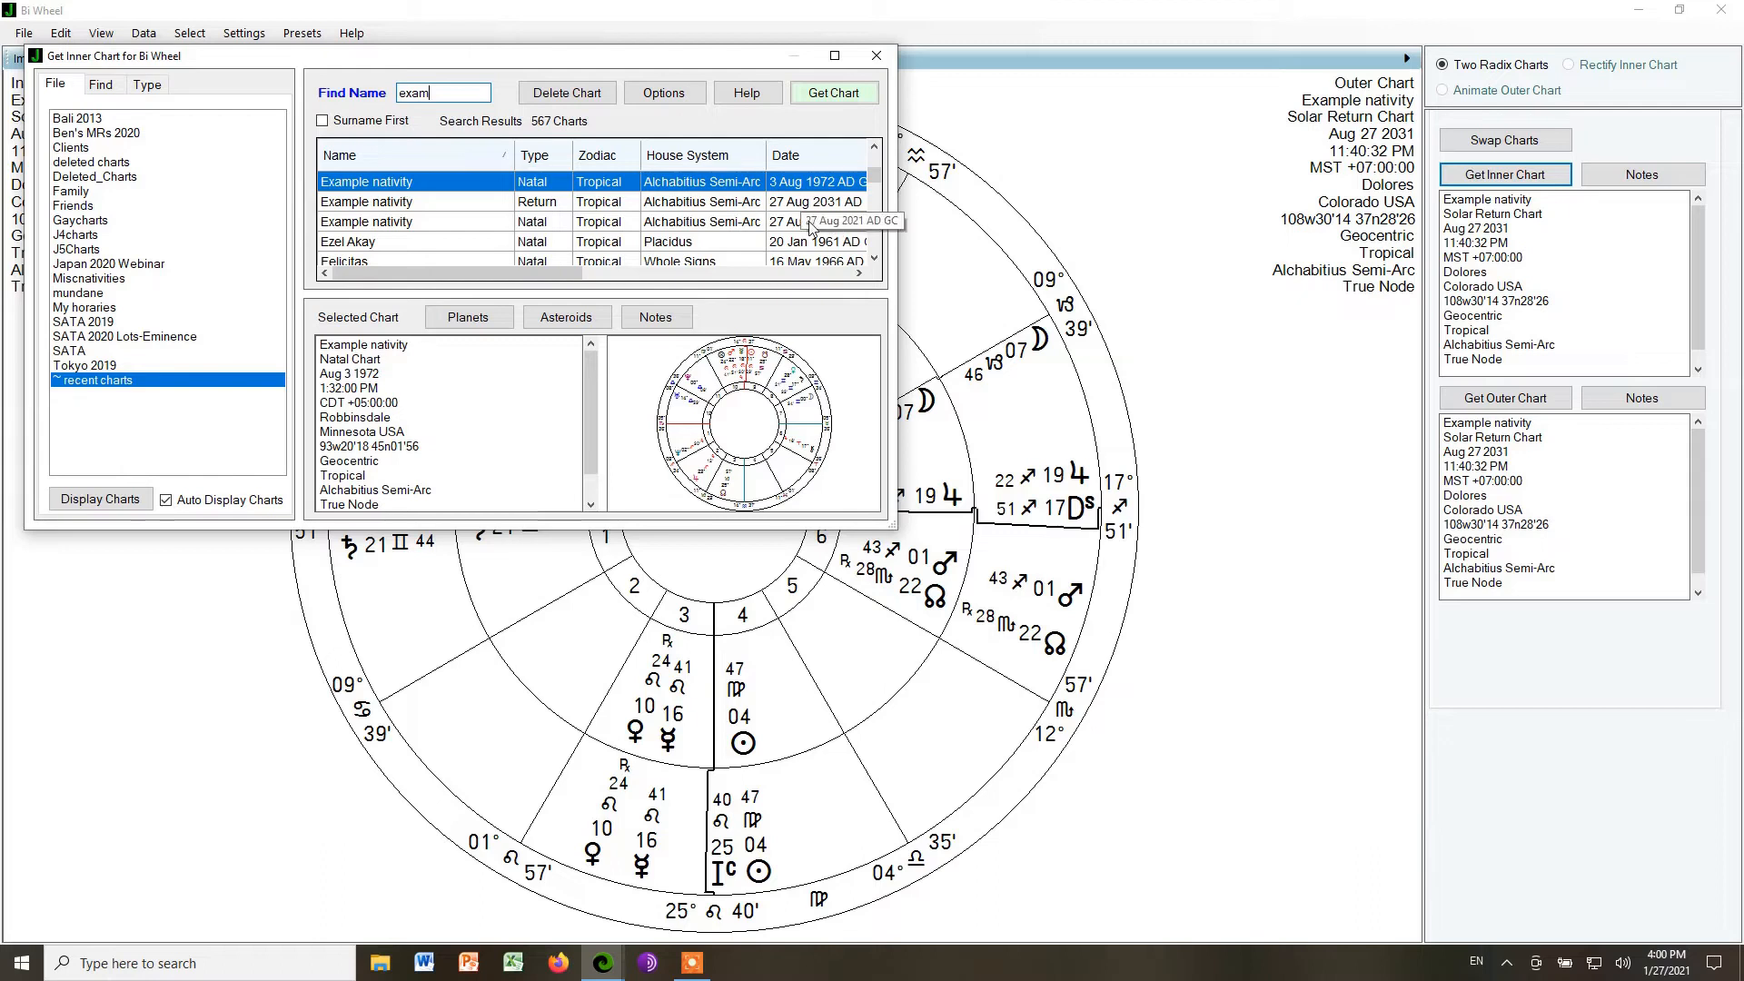
double_click(402, 227)
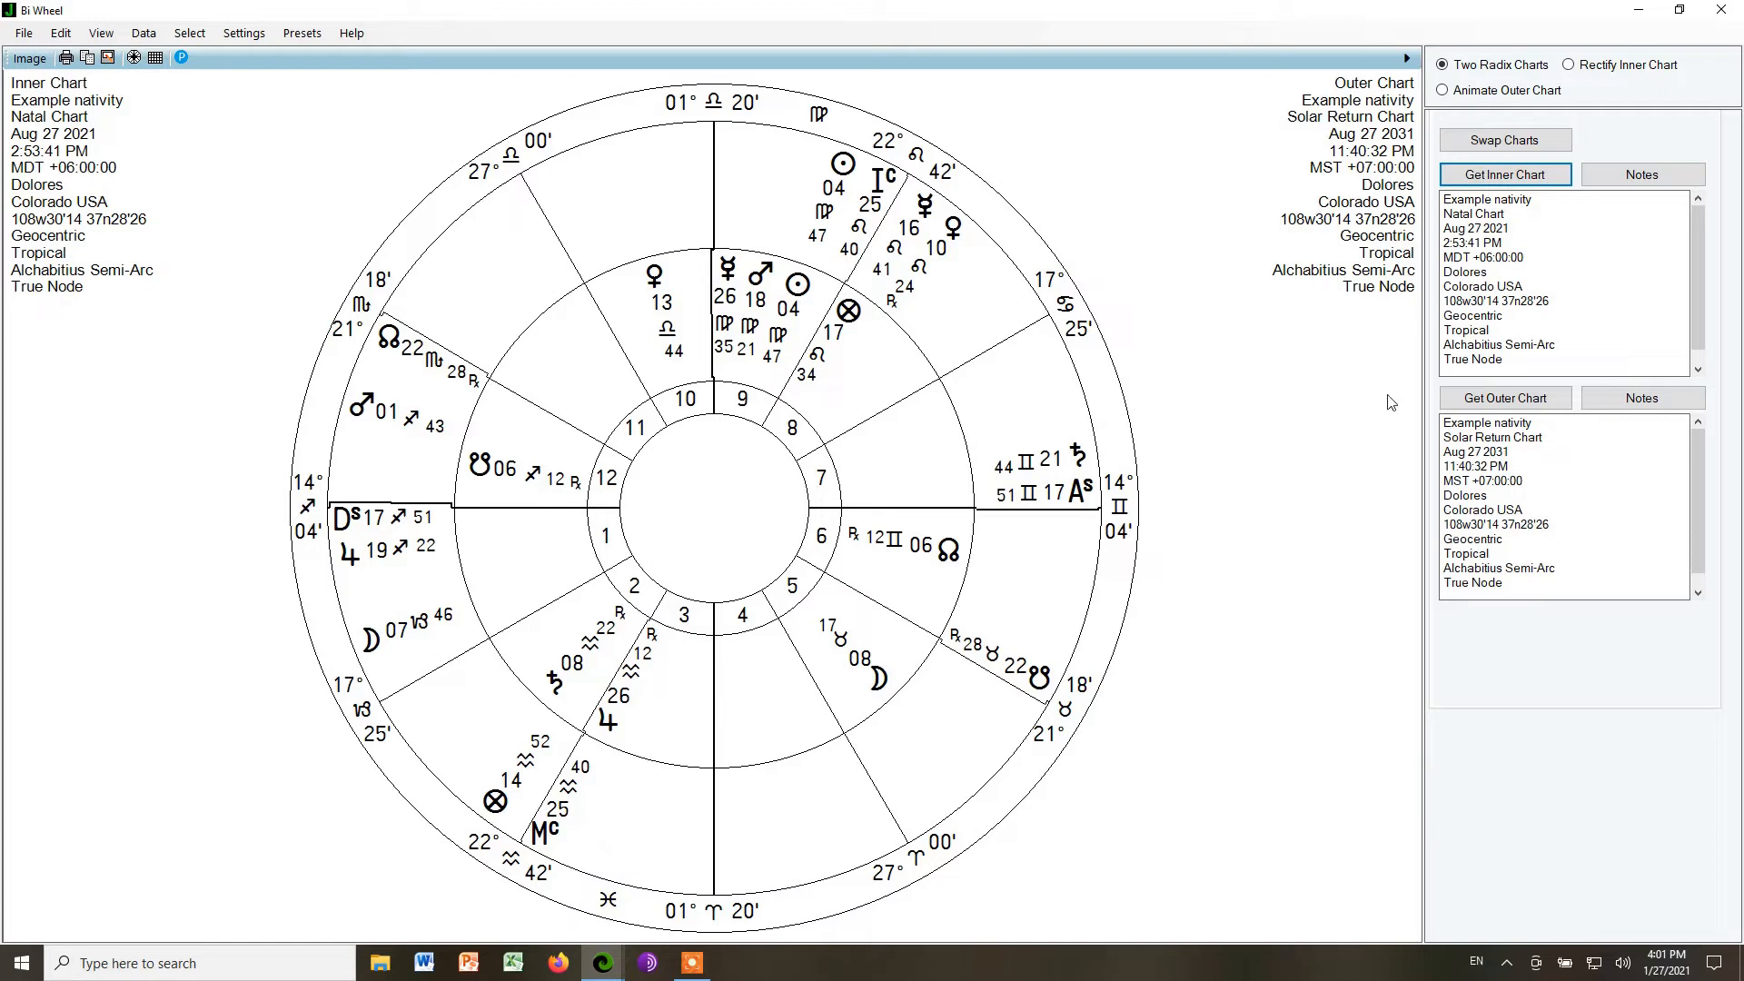
Load the <Transits> event chart as the bi-wheel's outer chart, and close the bi-wheel.
click(1495, 404)
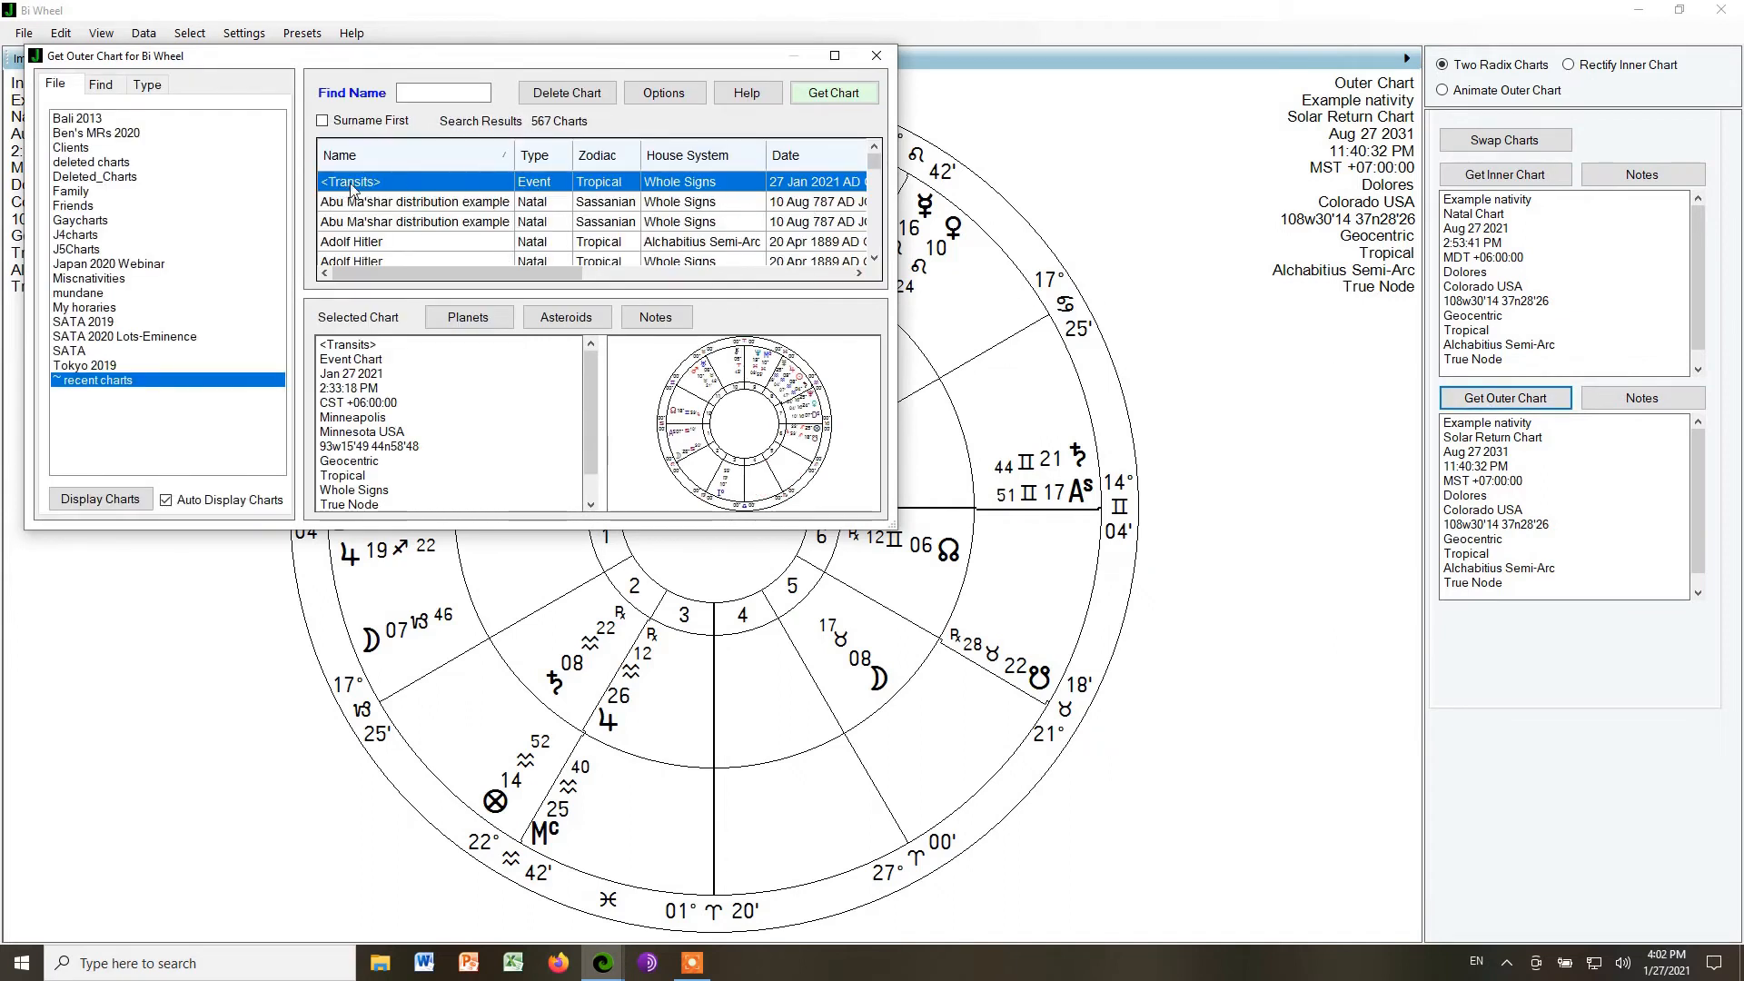
double_click(405, 190)
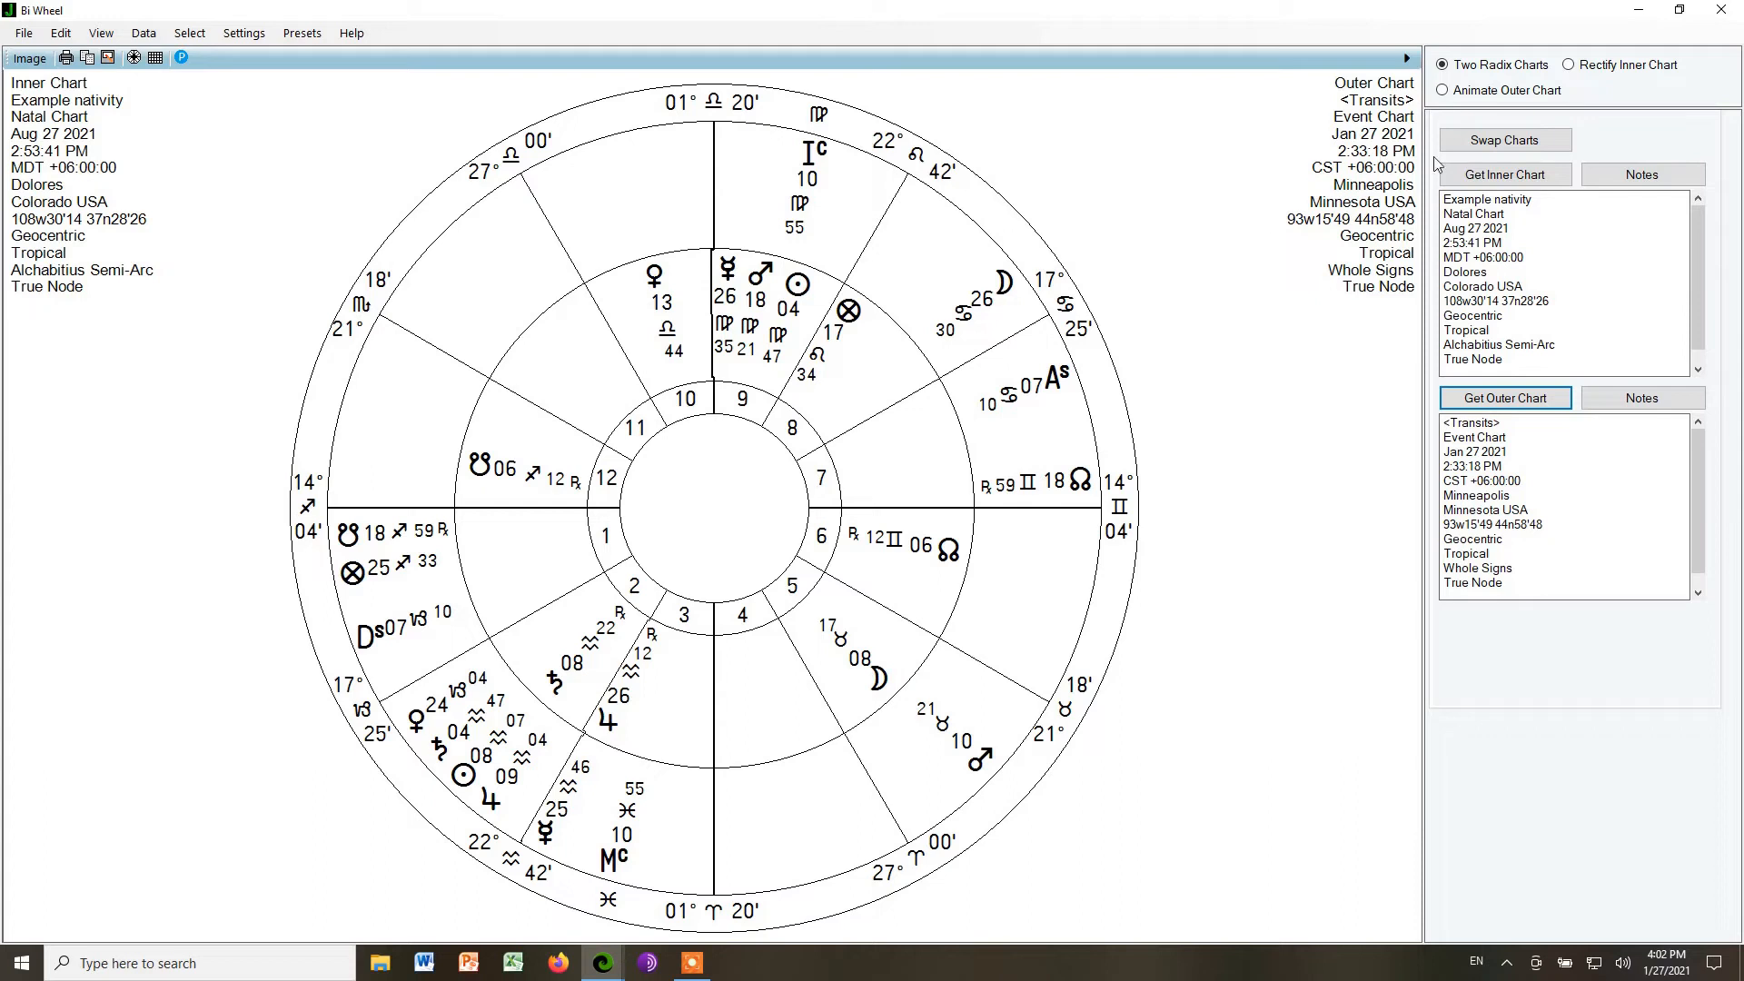
click(1719, 13)
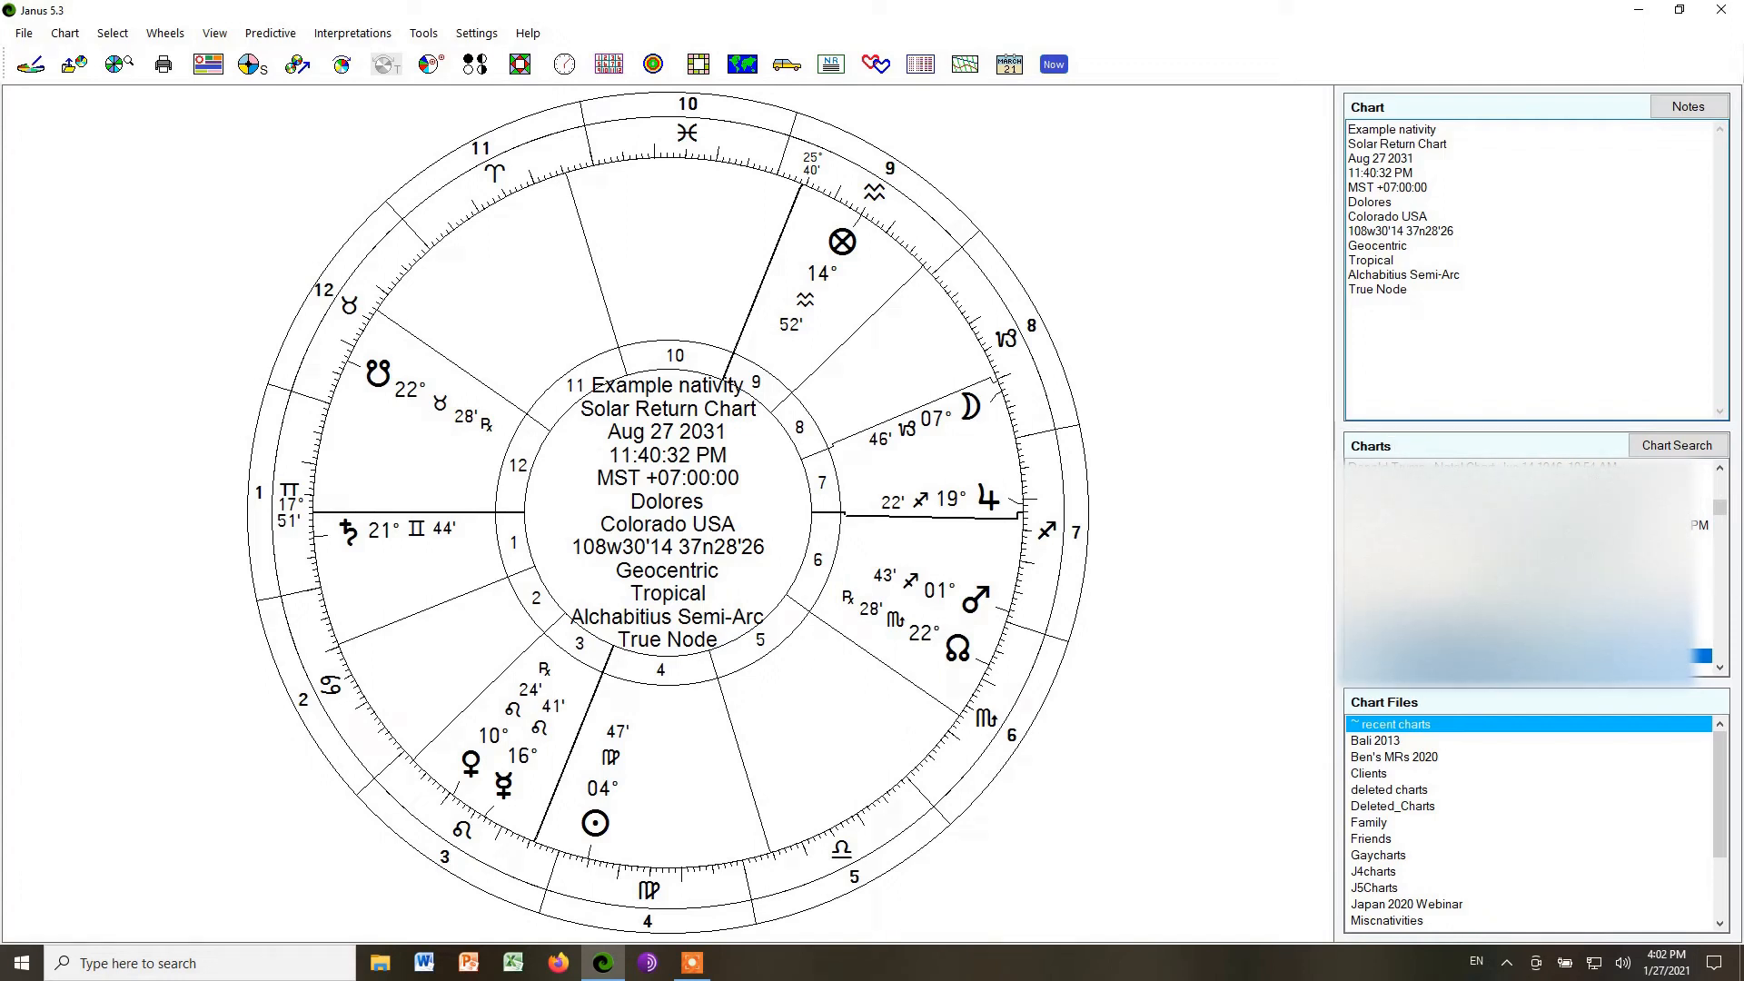
Reselect the Example nativity natal chart and open its Distributions report full-screen.
click(1498, 627)
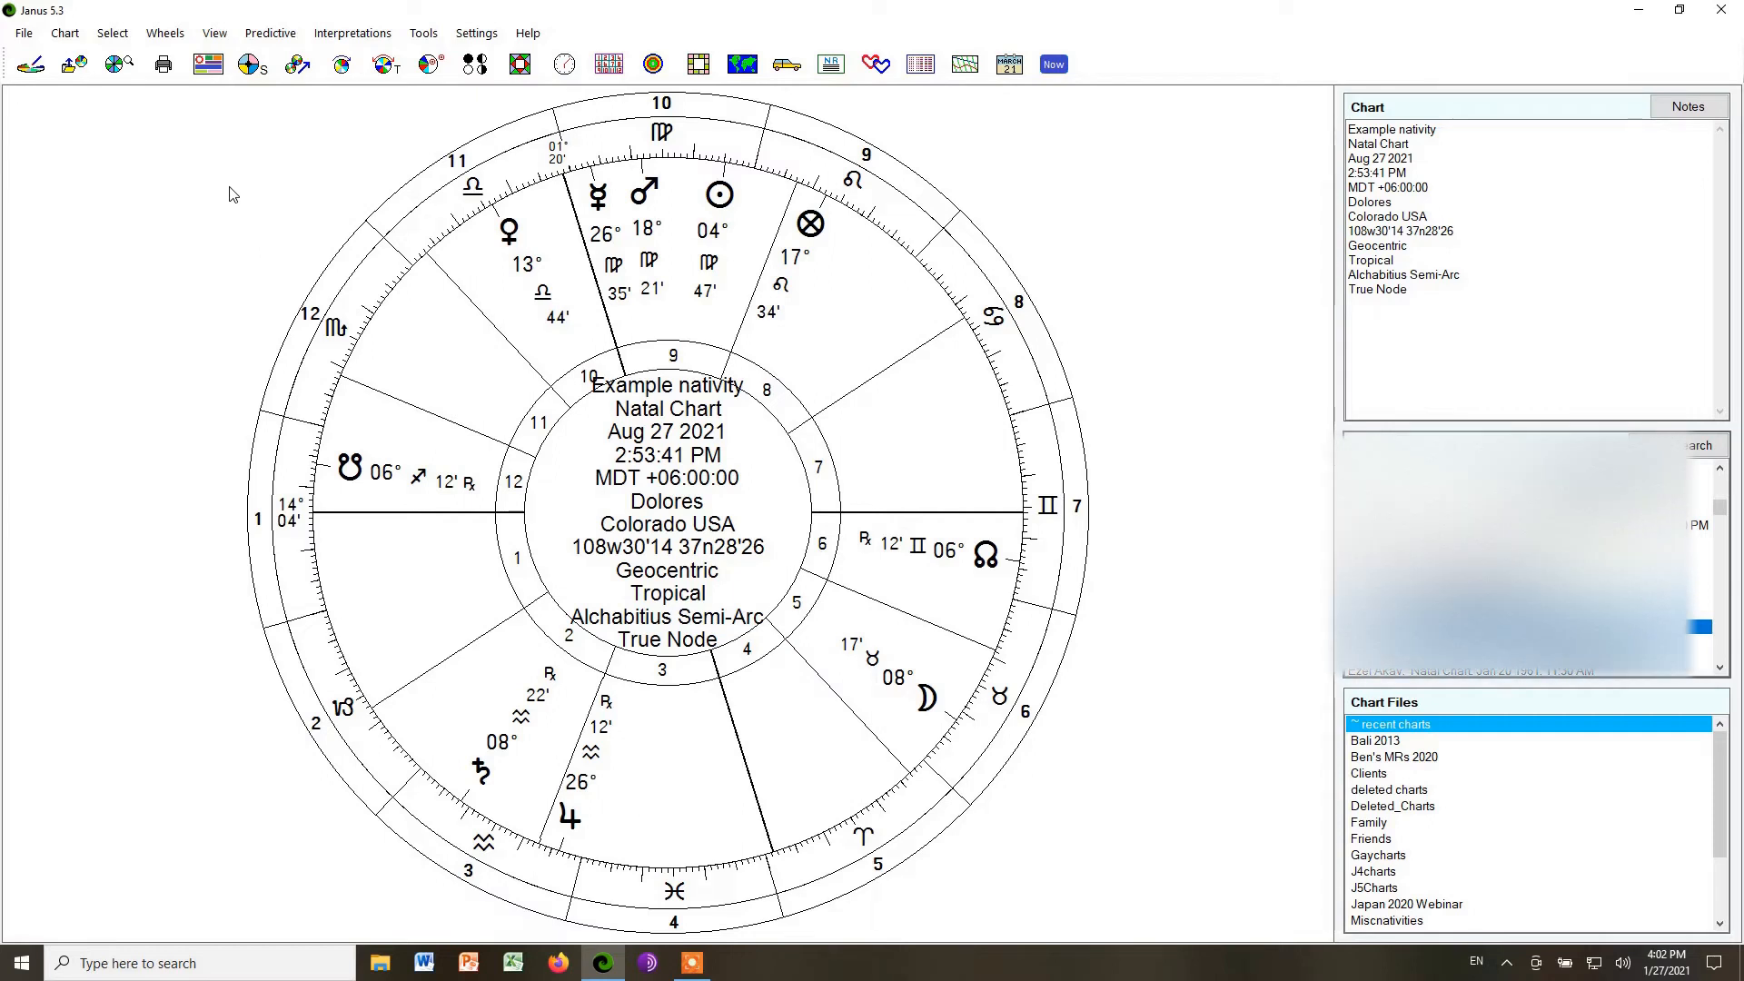
click(272, 35)
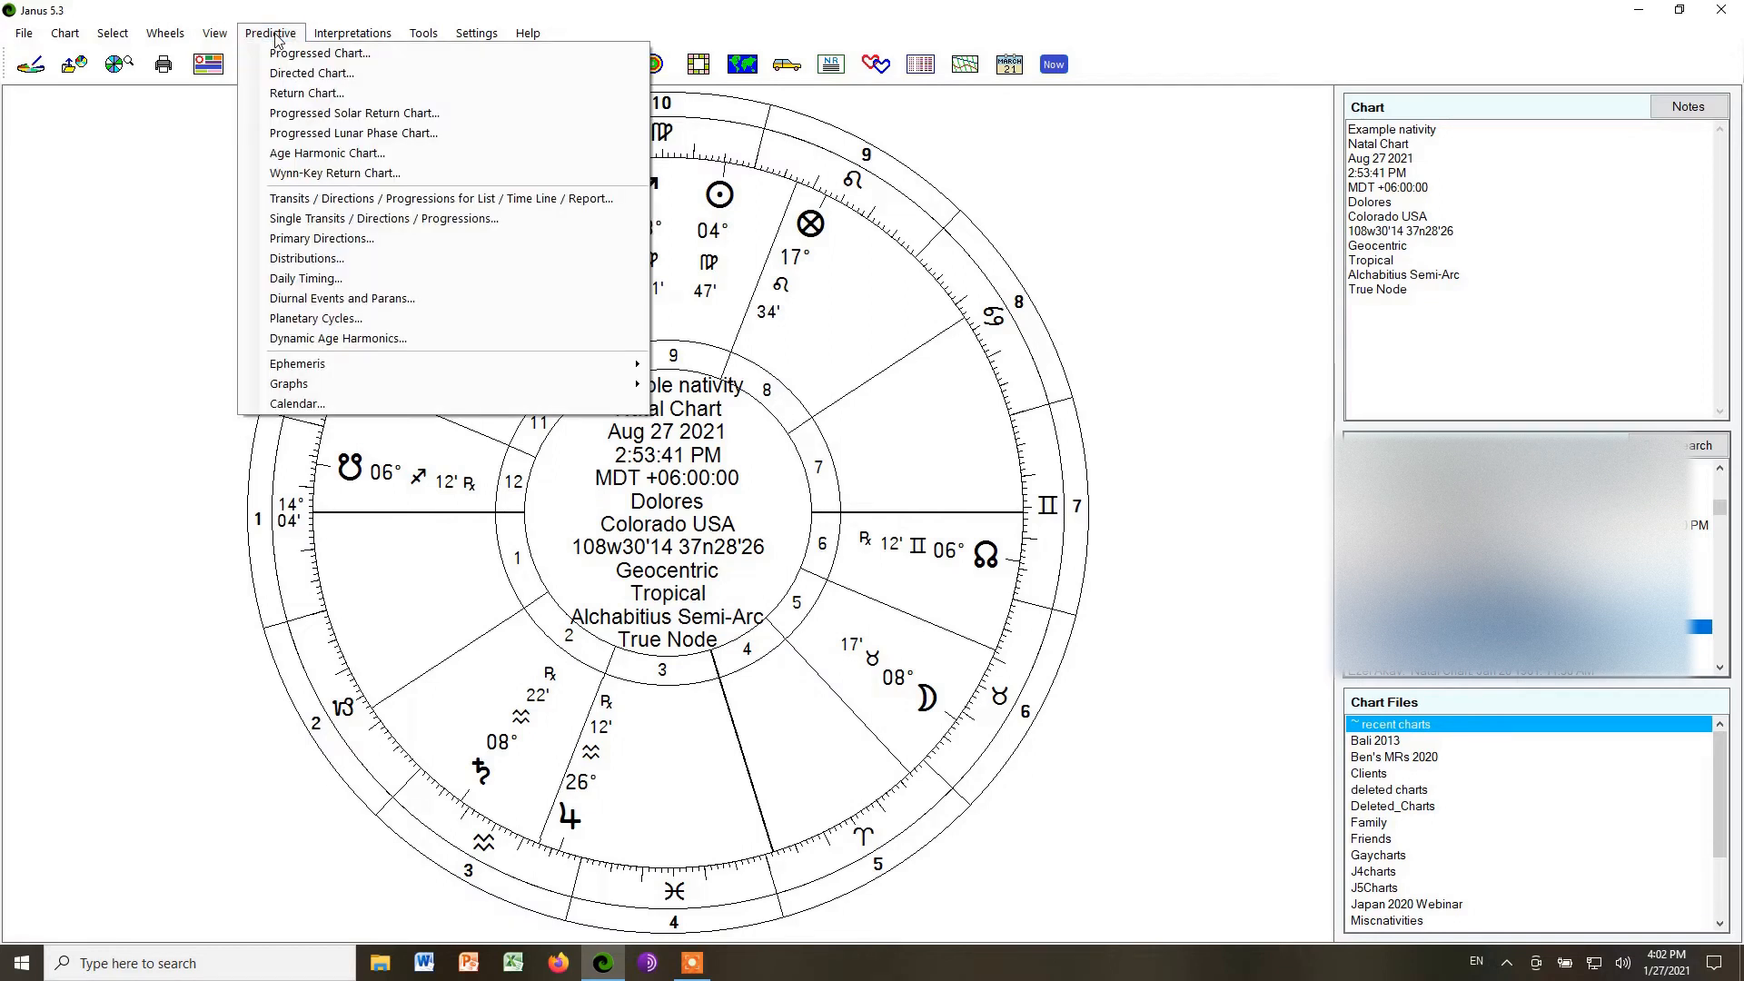
click(357, 258)
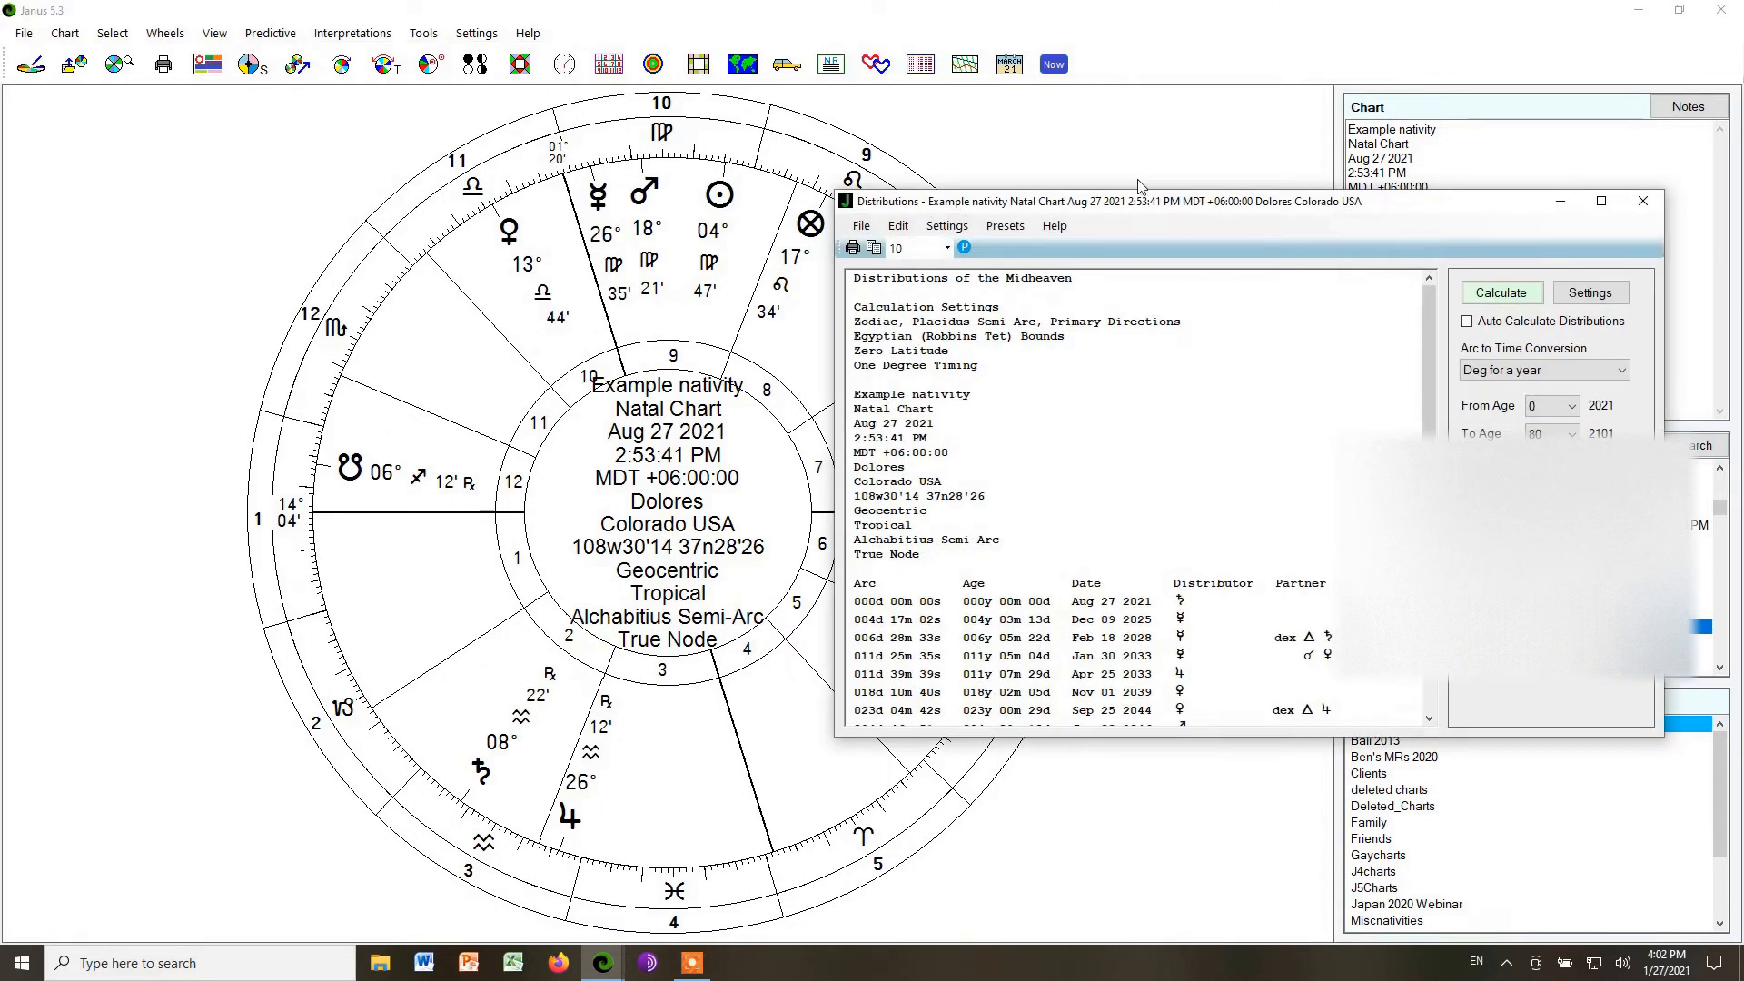
drag(1246, 205, 1196, 204)
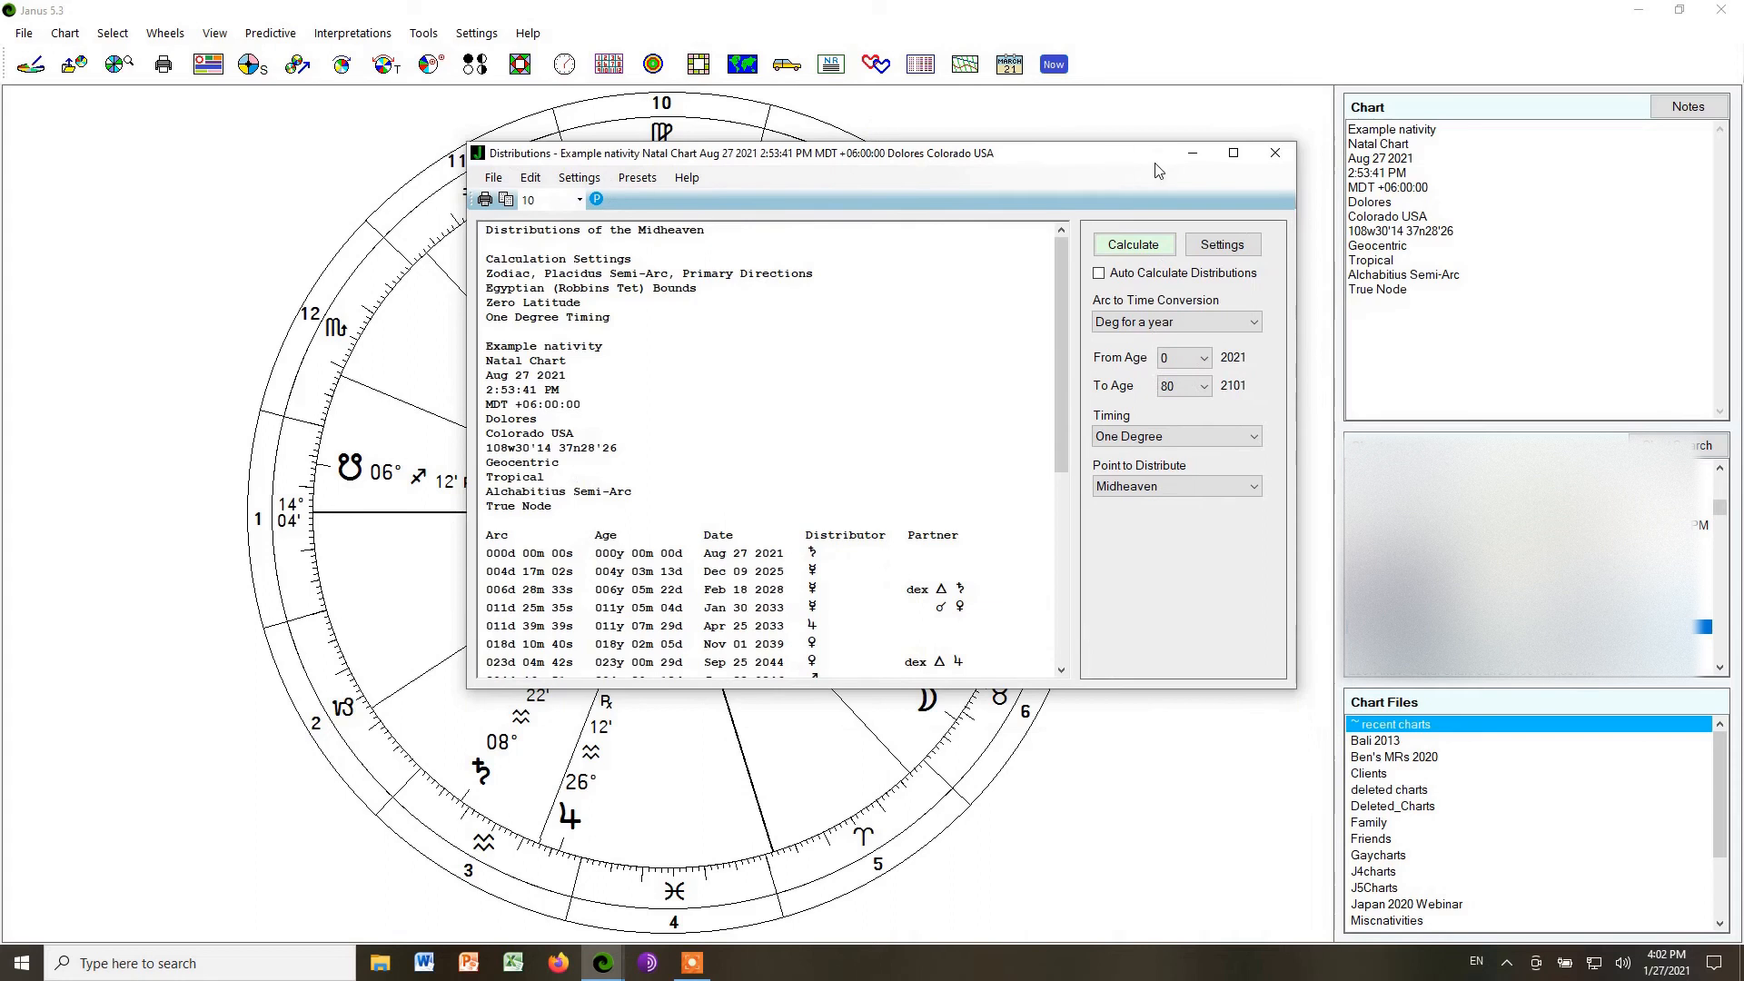
click(1234, 152)
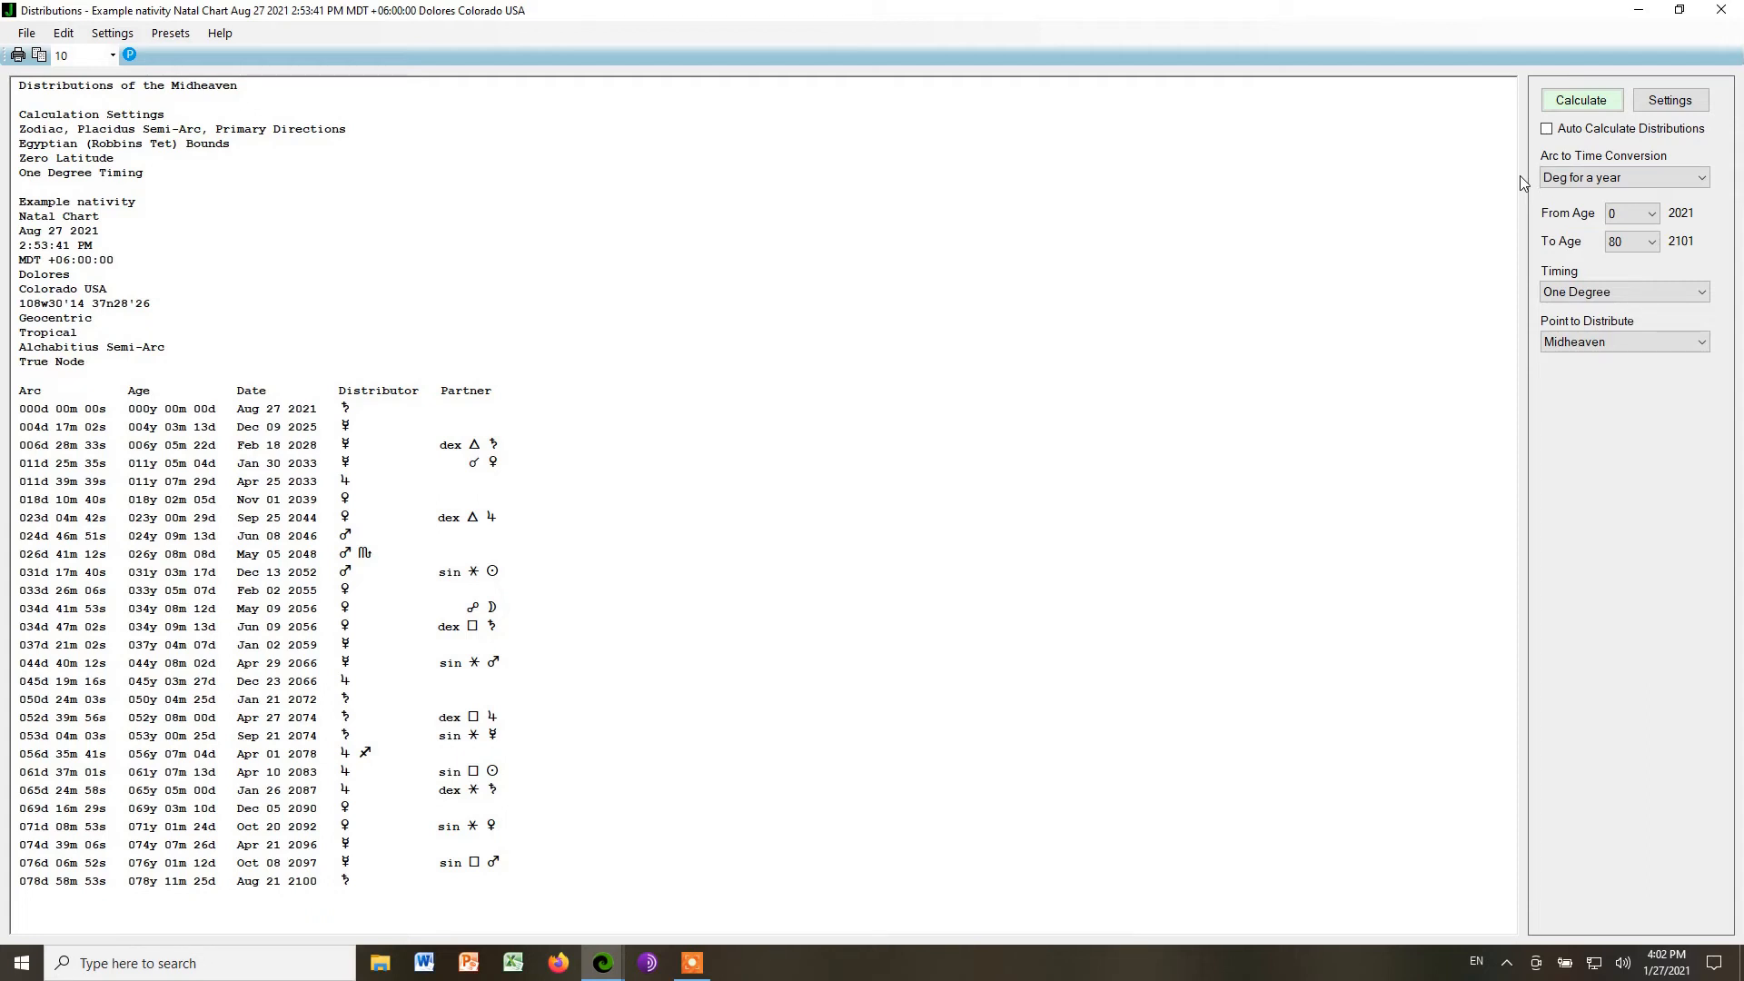
Calculate the distributions of the Ascendant with One Degree timing and the Deg for a year conversion.
click(1703, 346)
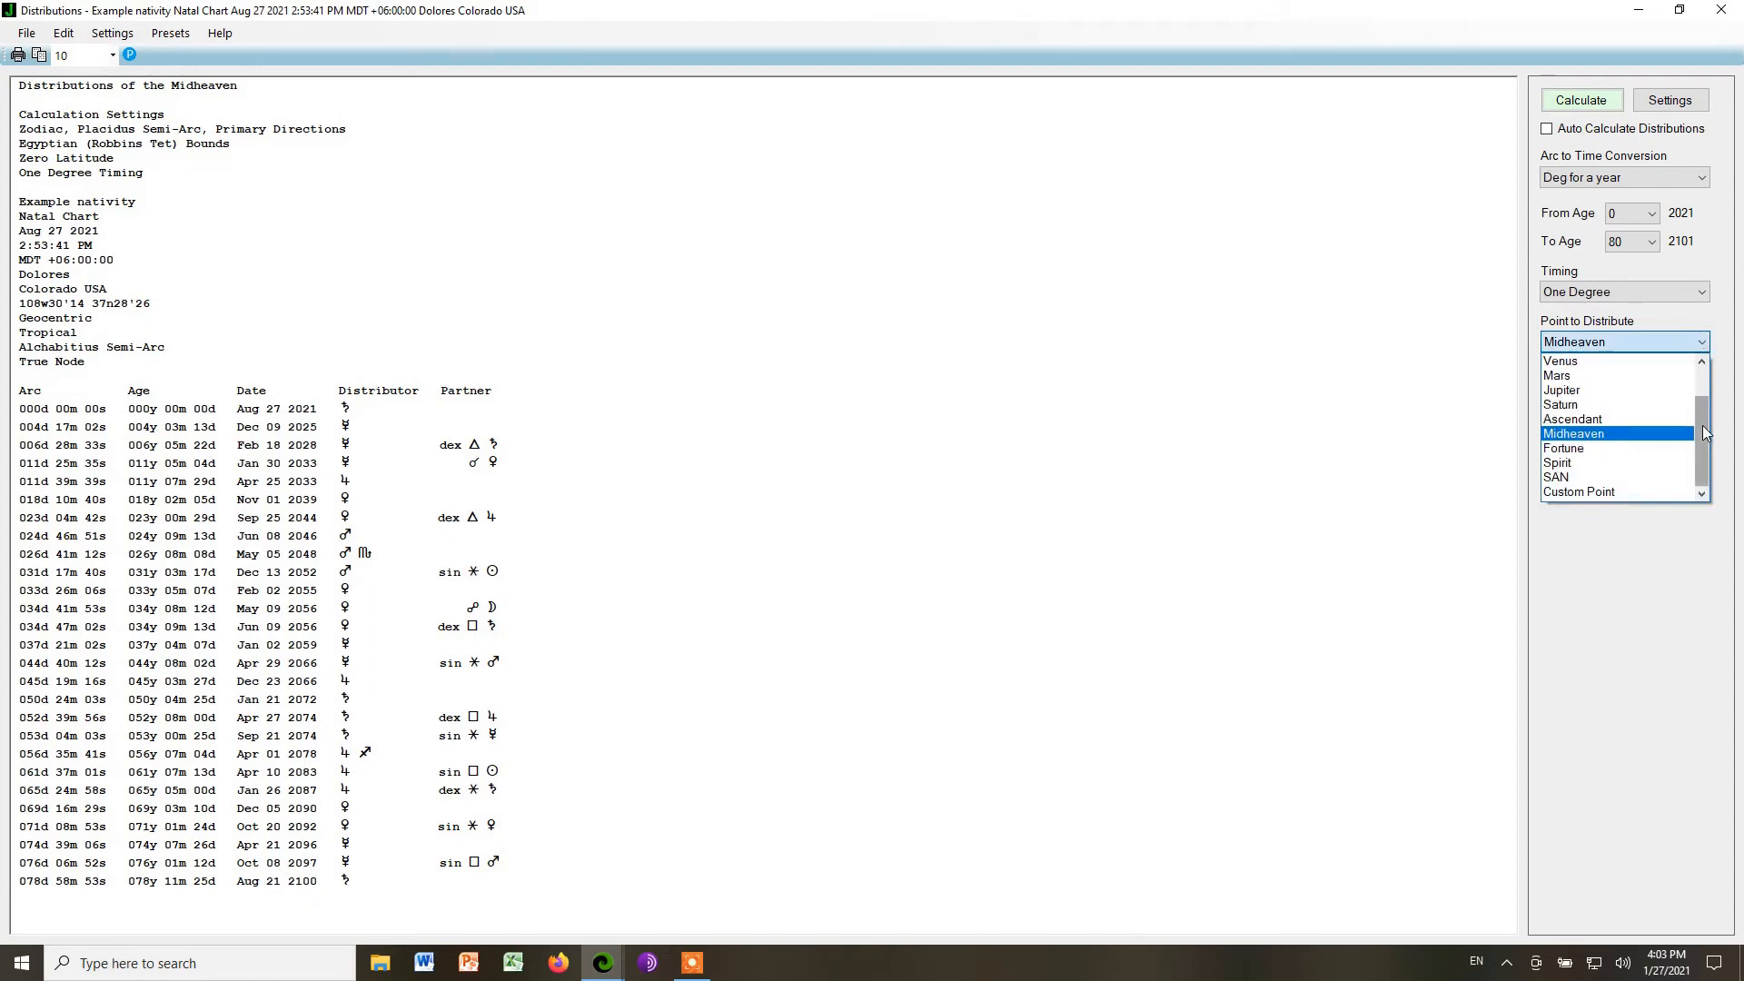
click(1667, 426)
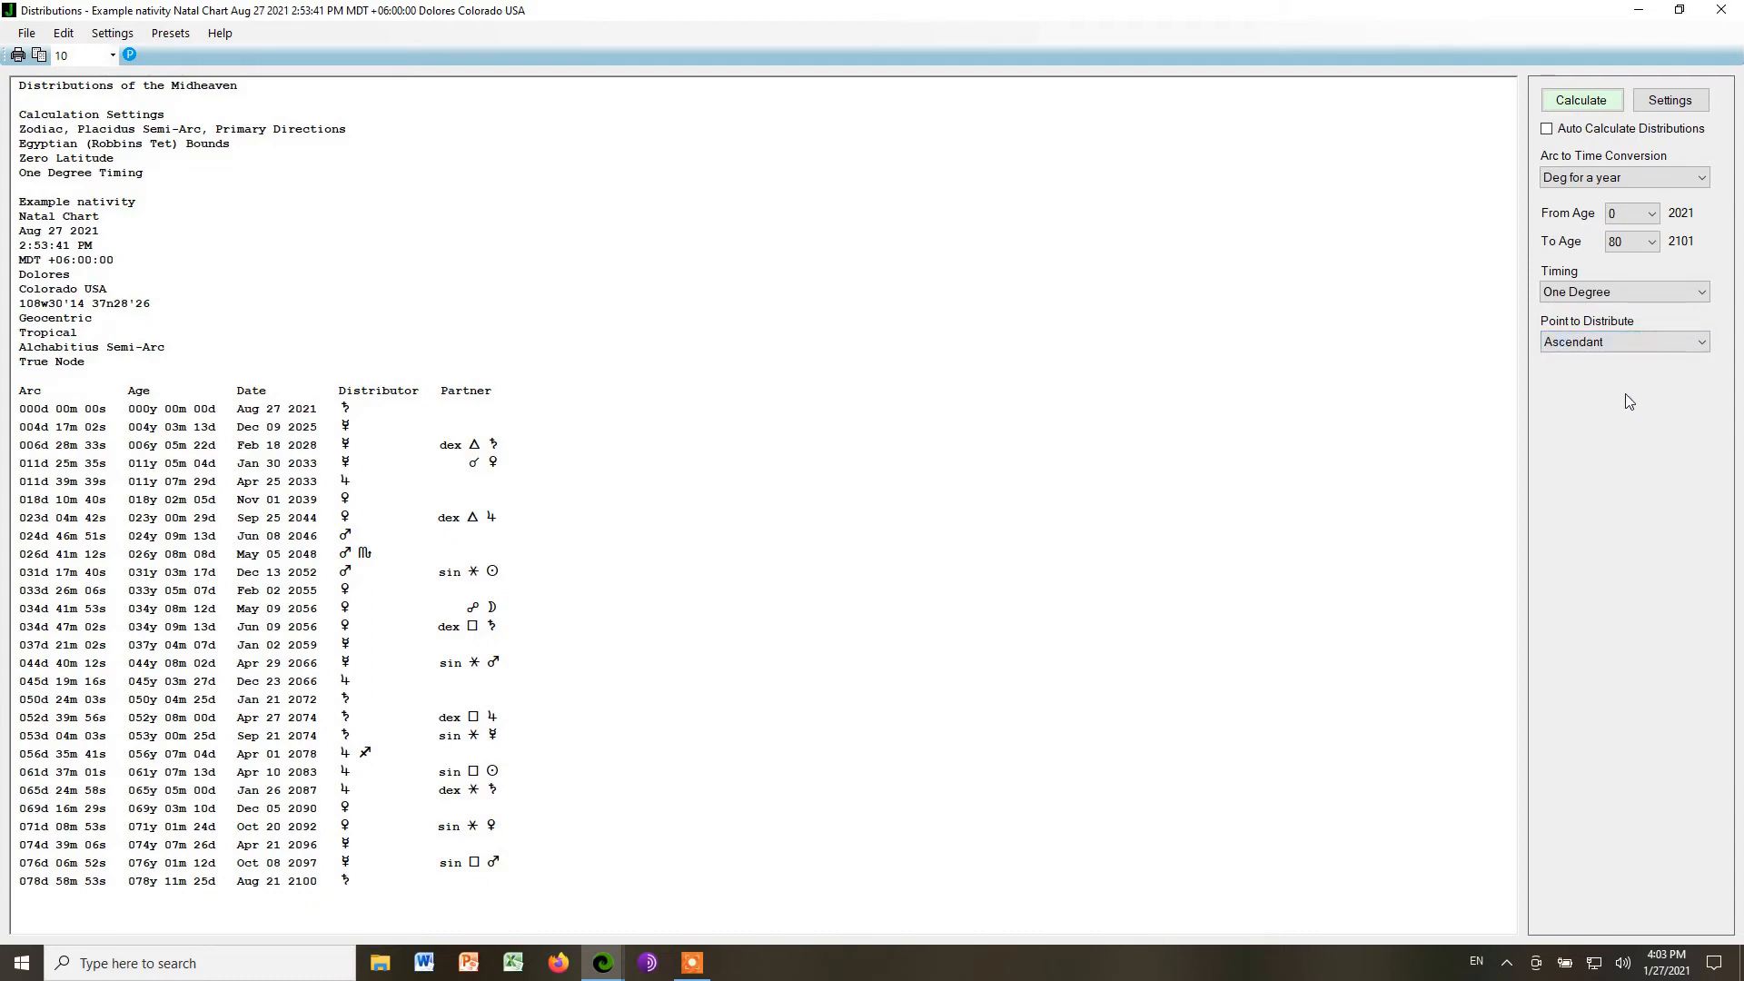
click(1704, 292)
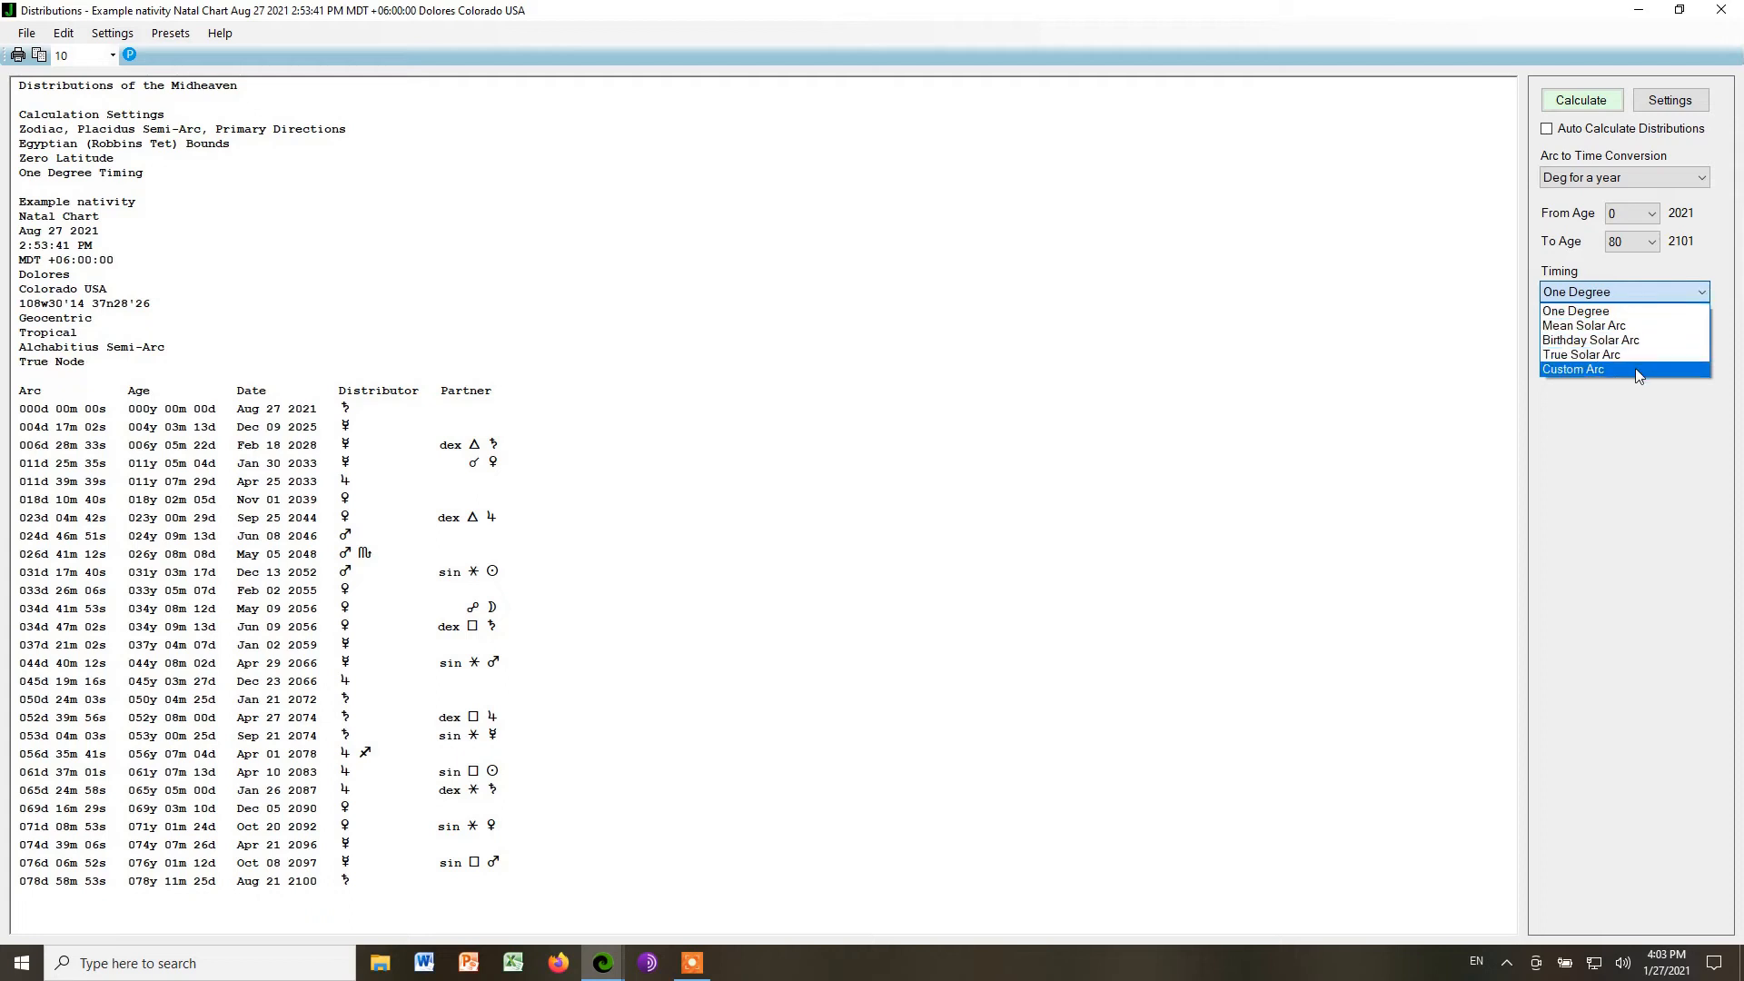
click(1725, 267)
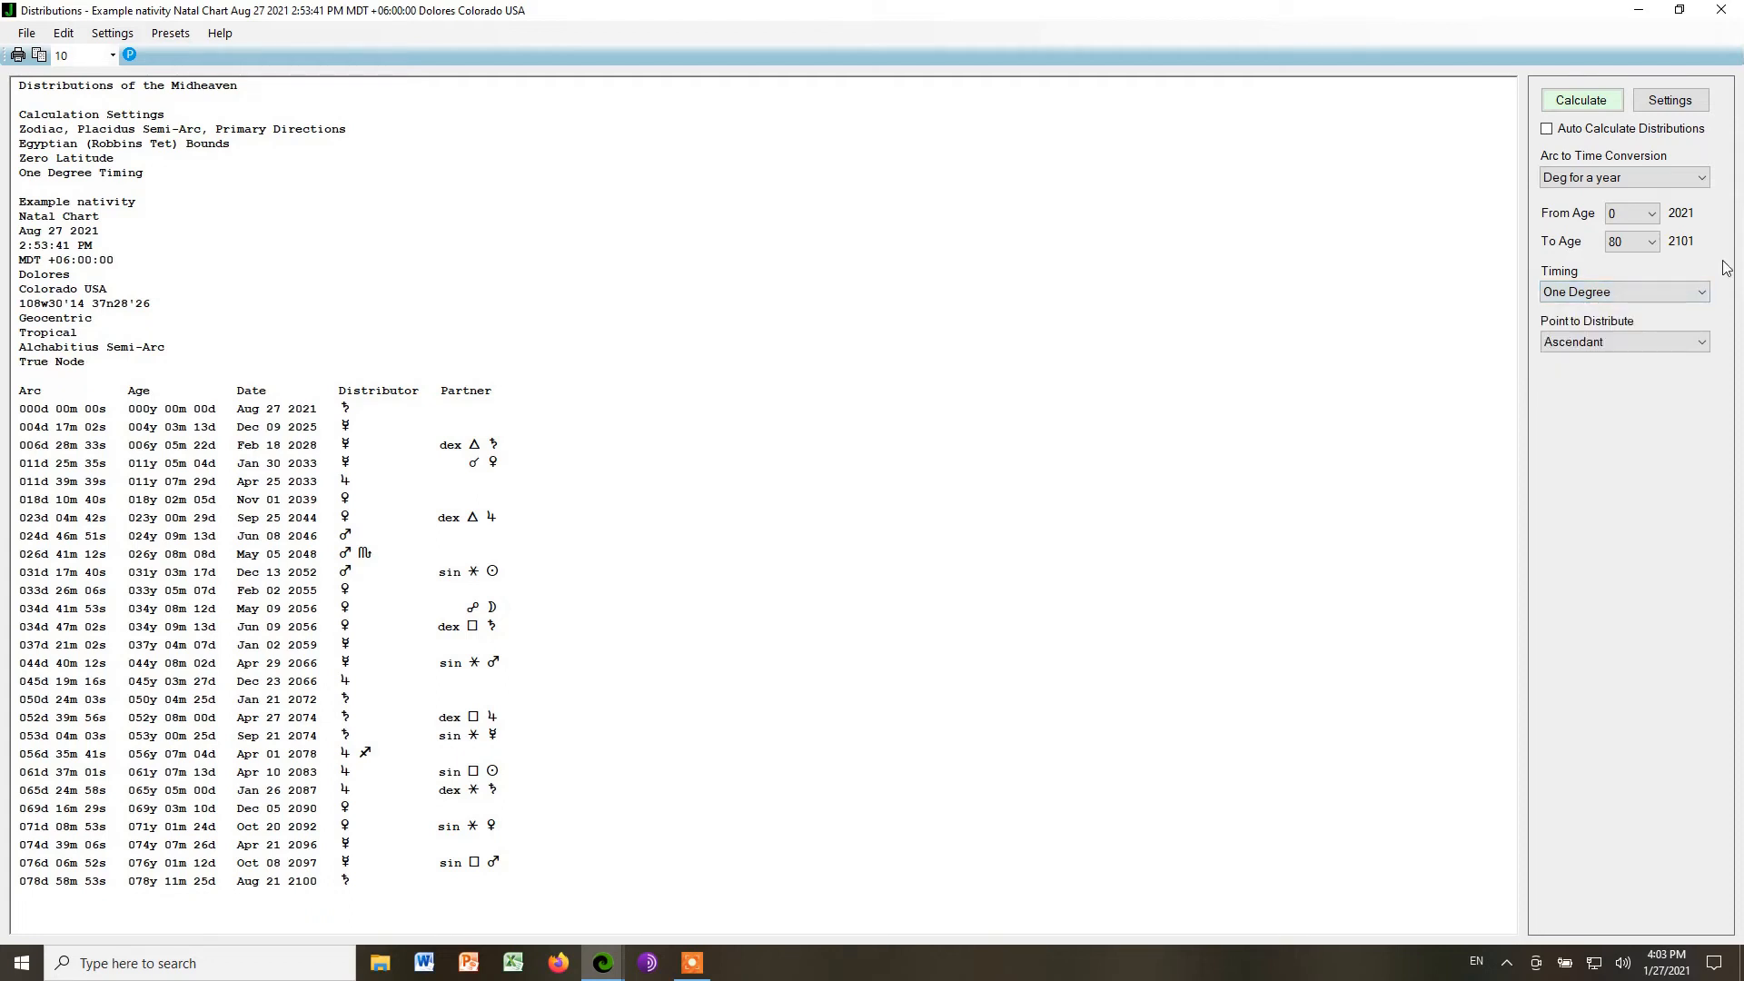
click(1626, 240)
click(1701, 178)
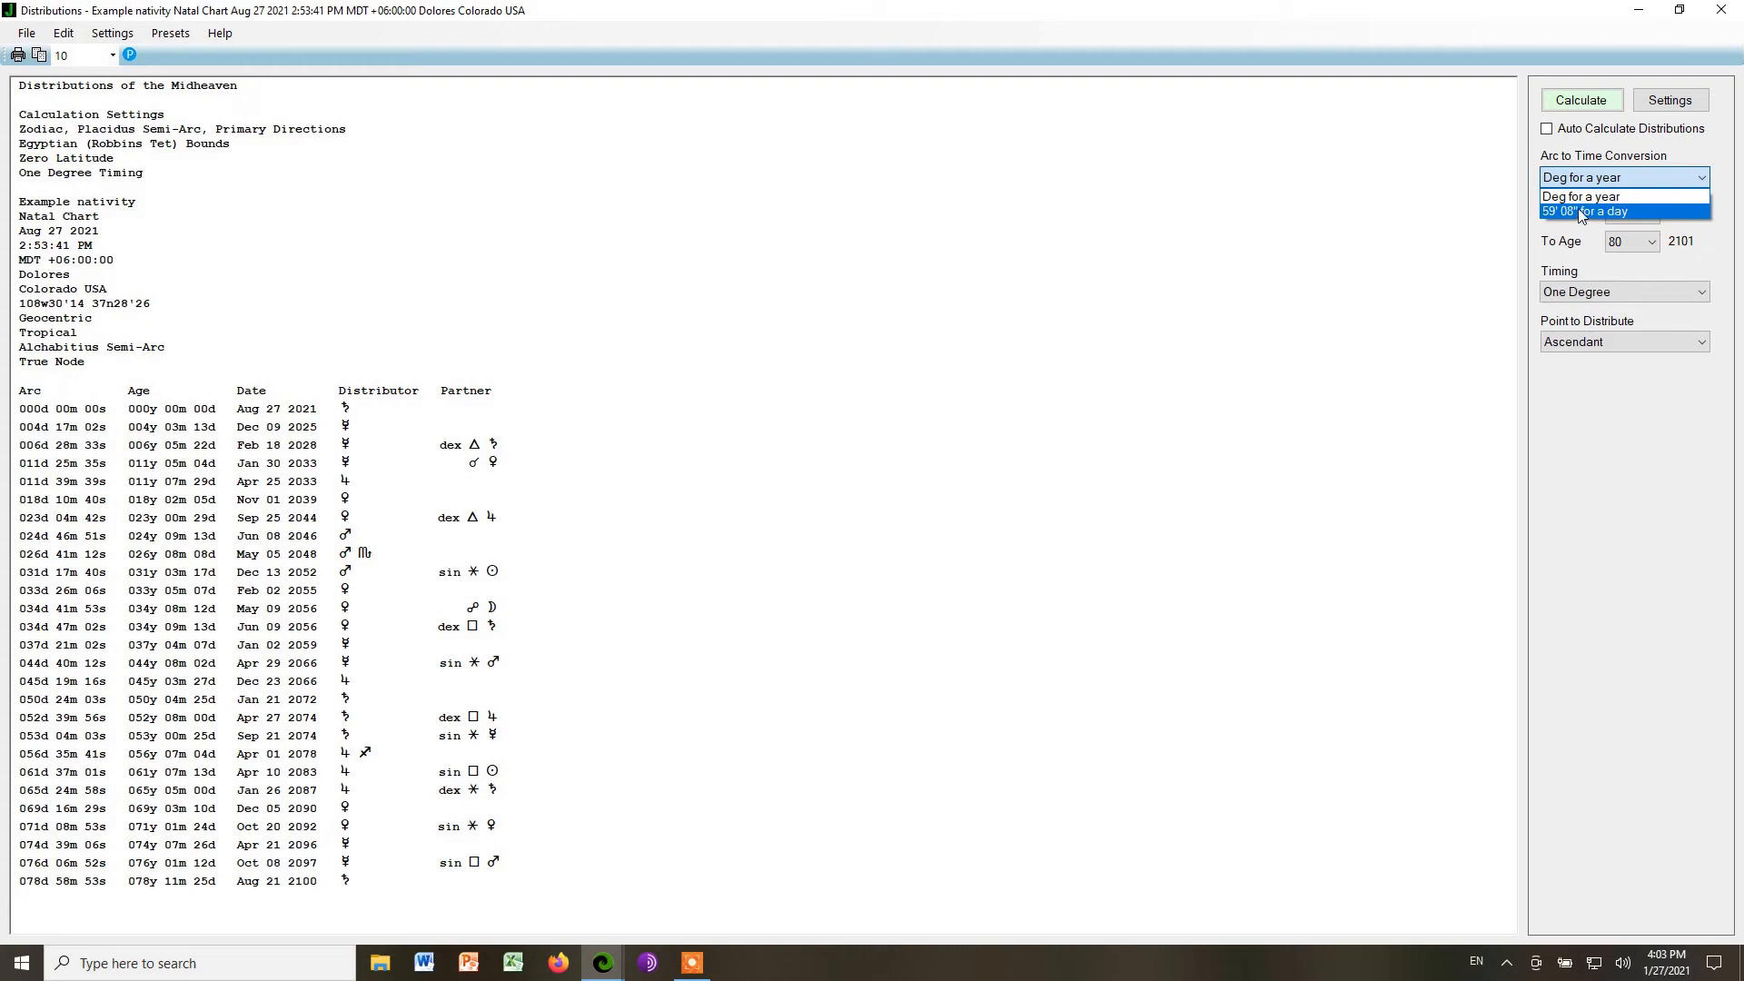
click(1580, 197)
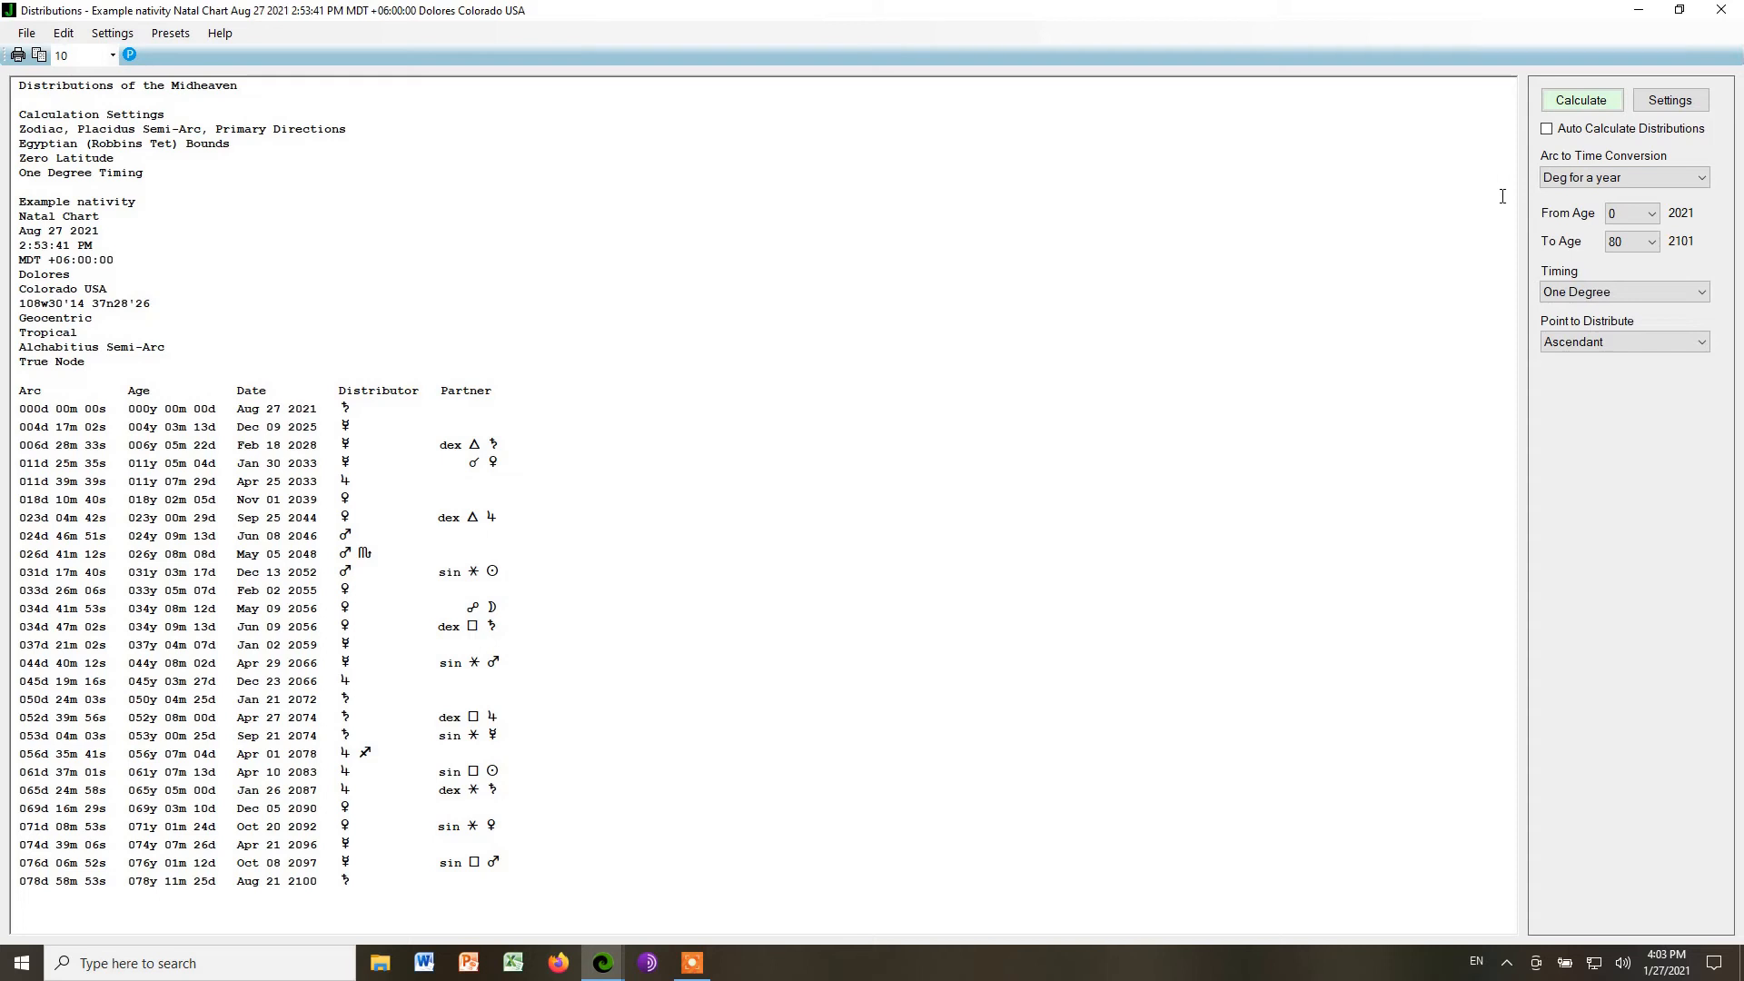
click(1568, 102)
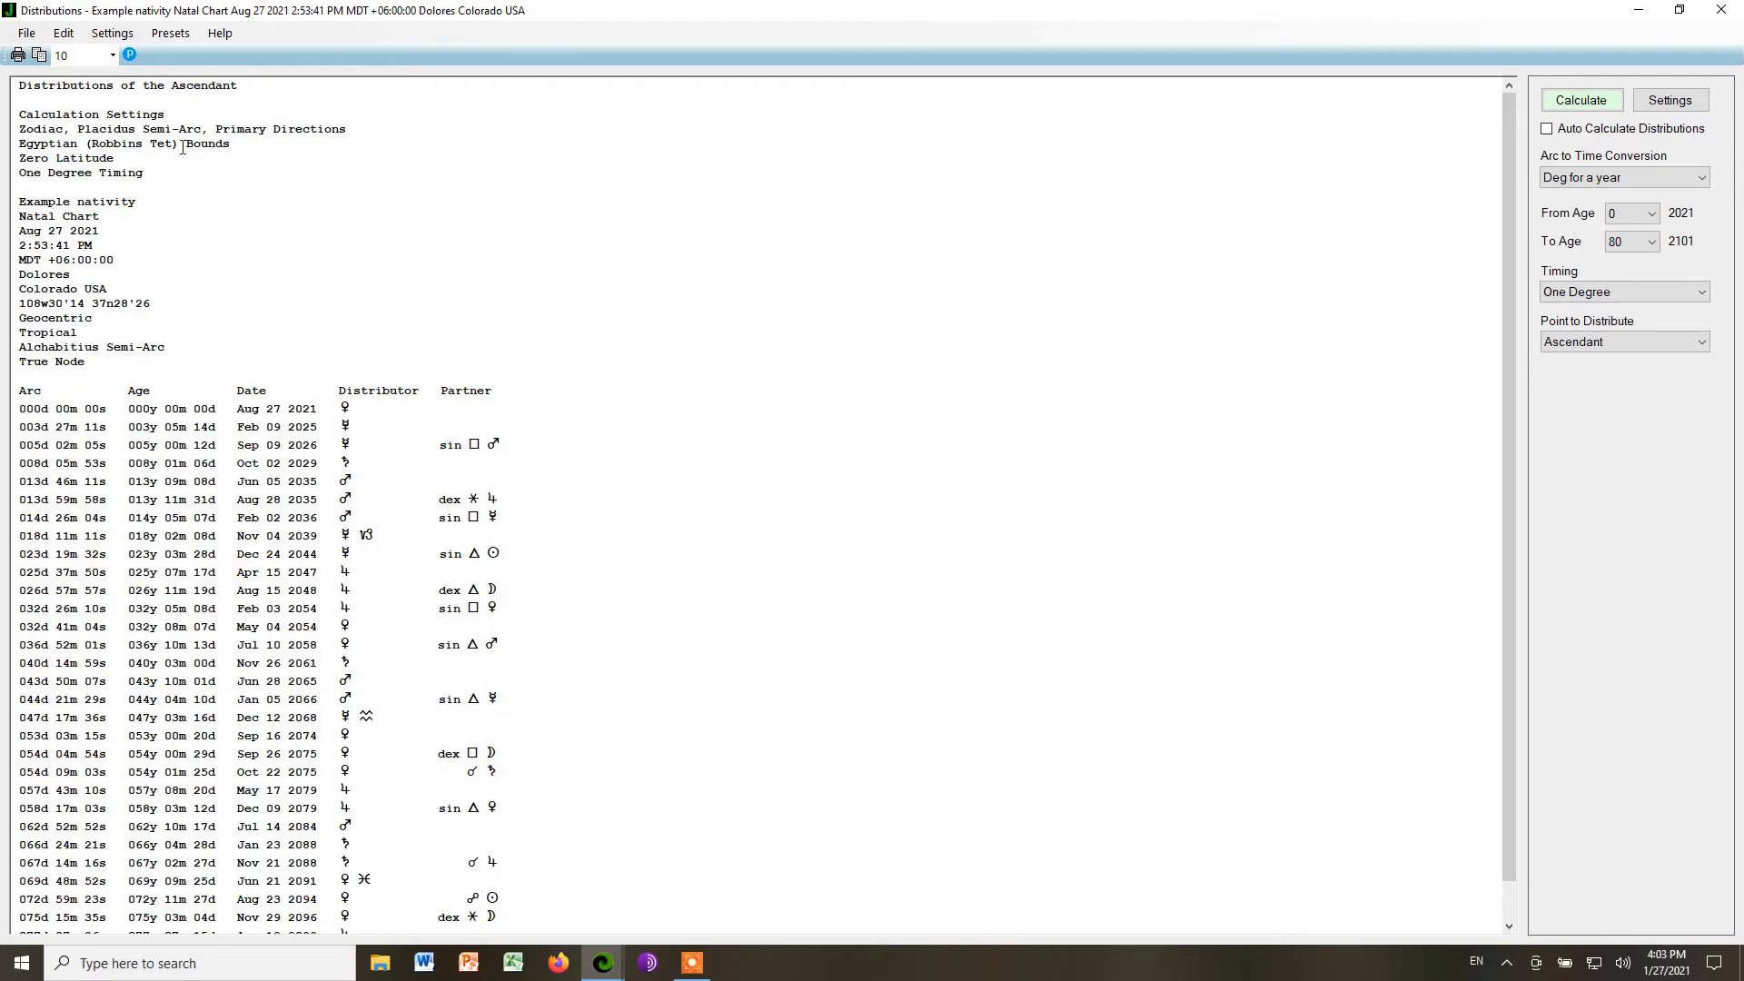
Highlight the distributions report's title and its calculation settings for review.
drag(20, 86, 234, 88)
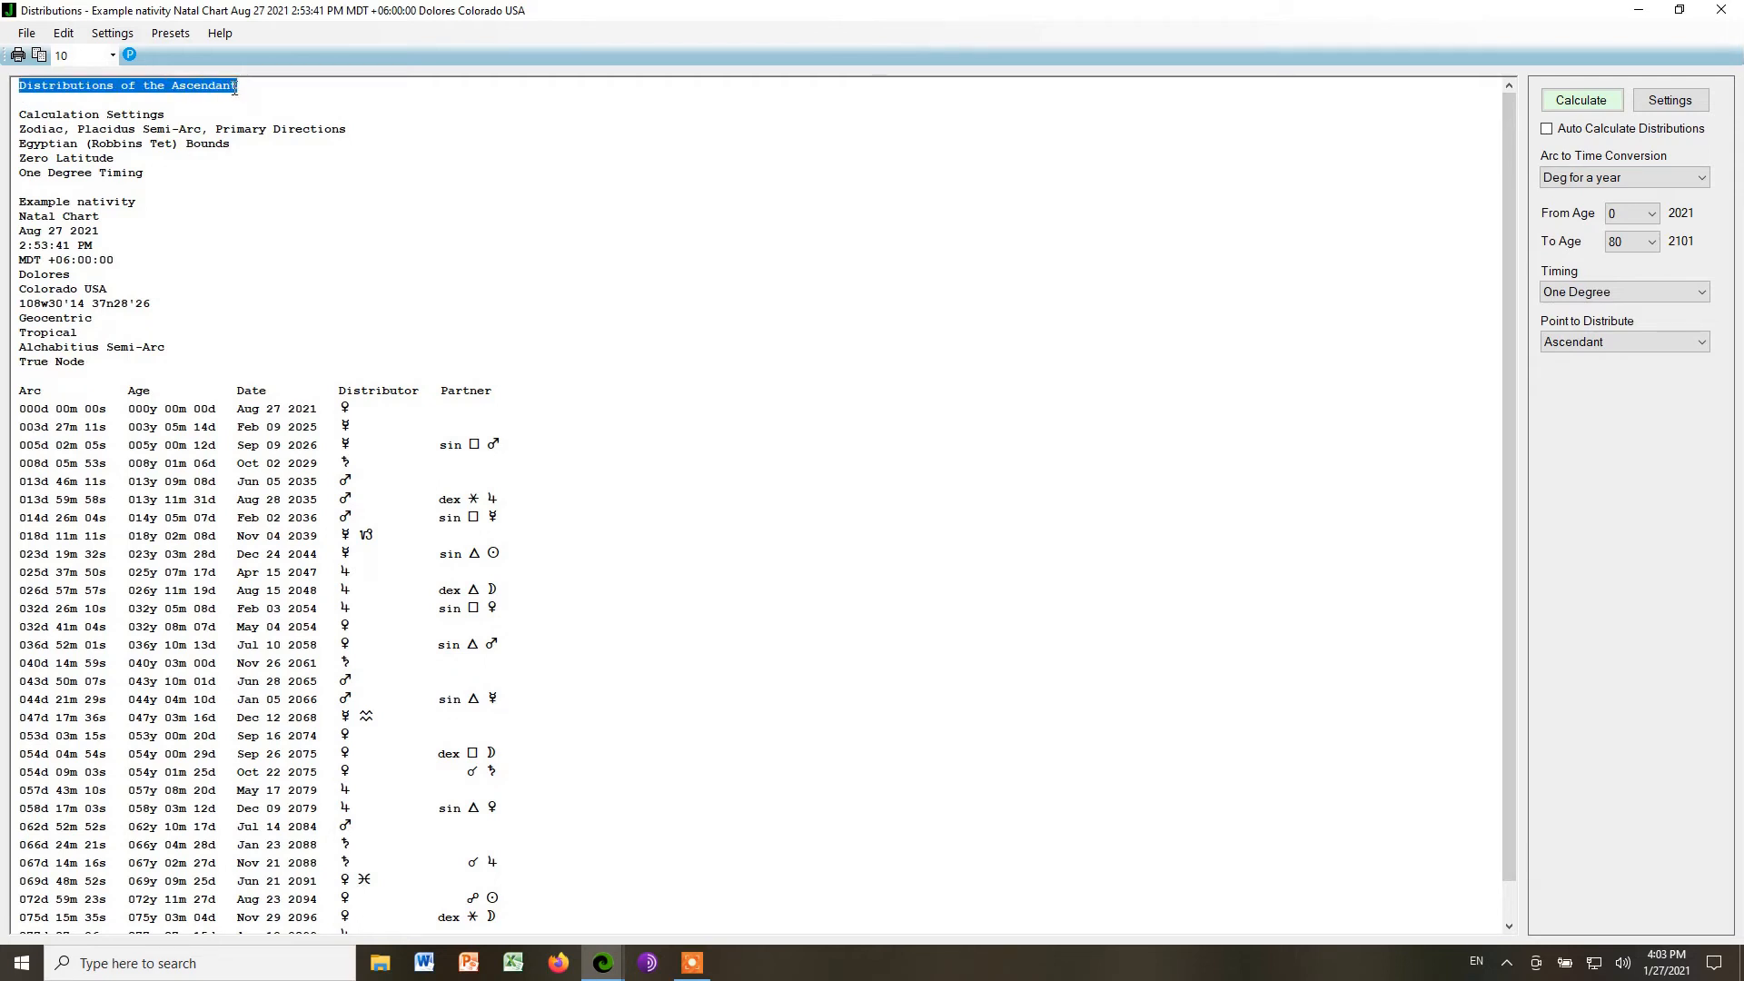
drag(19, 114, 157, 172)
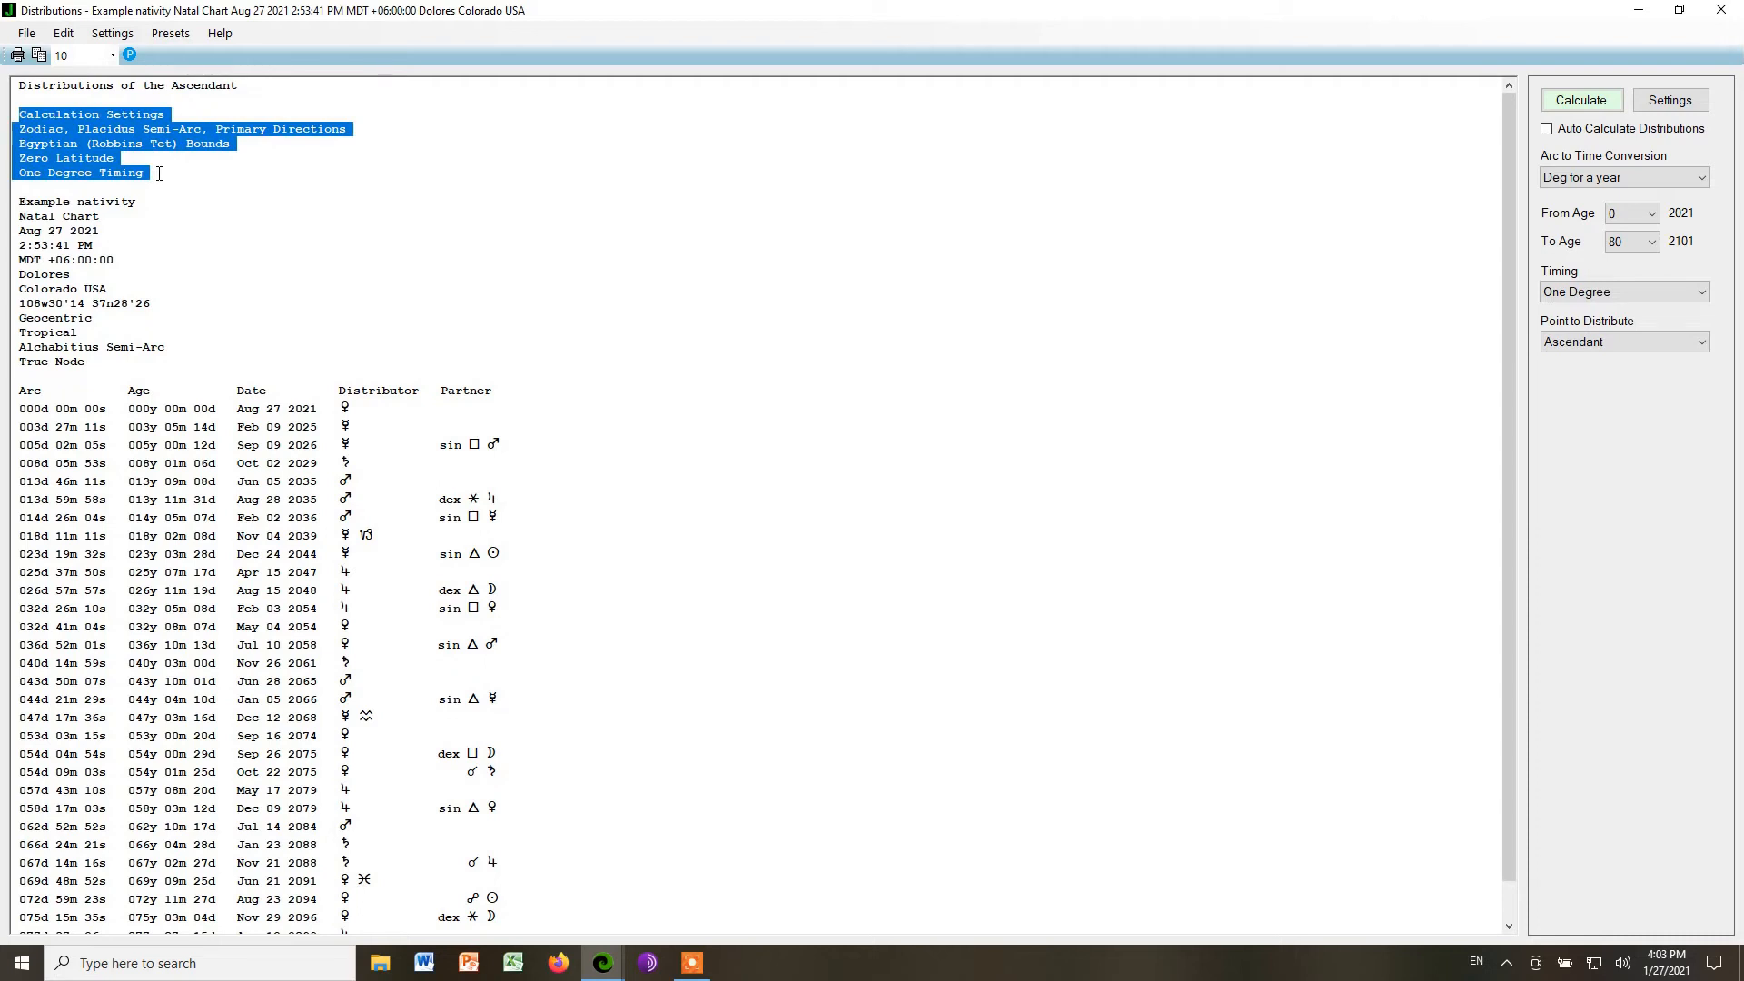
Highlight the natal chart details in the Ascendant distributions report for review, and clear the selection.
drag(18, 202, 205, 368)
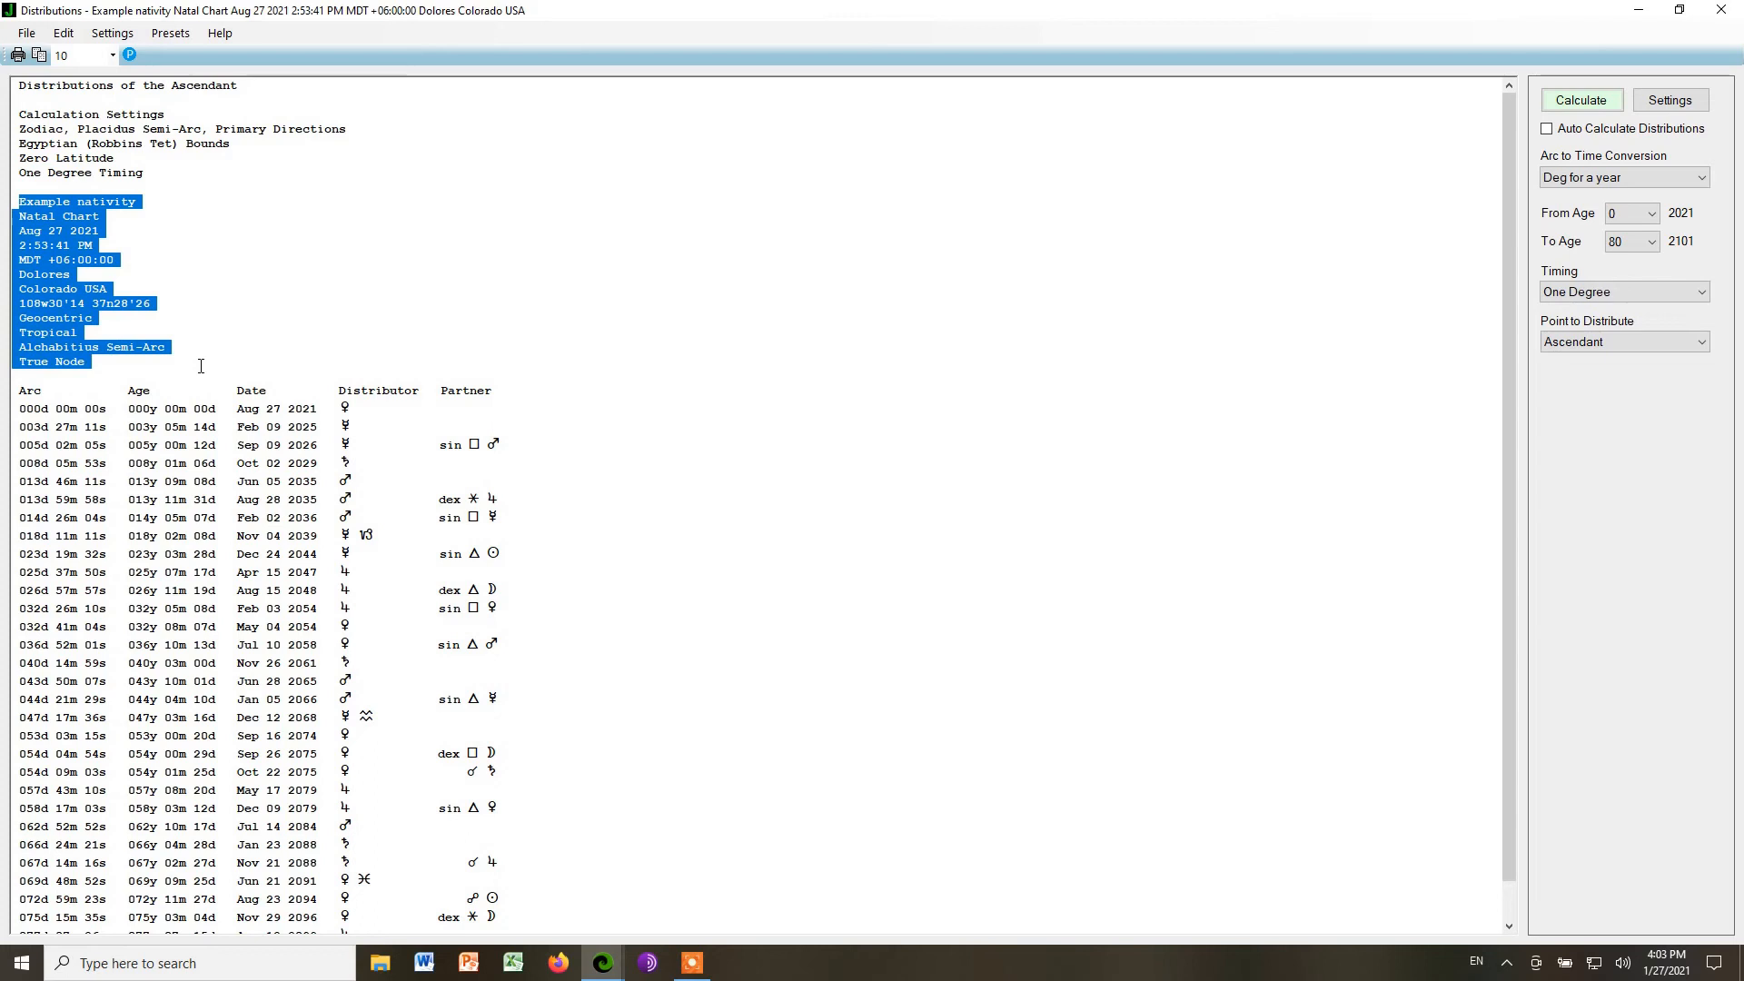
click(248, 354)
scroll(490, 400, down, 1)
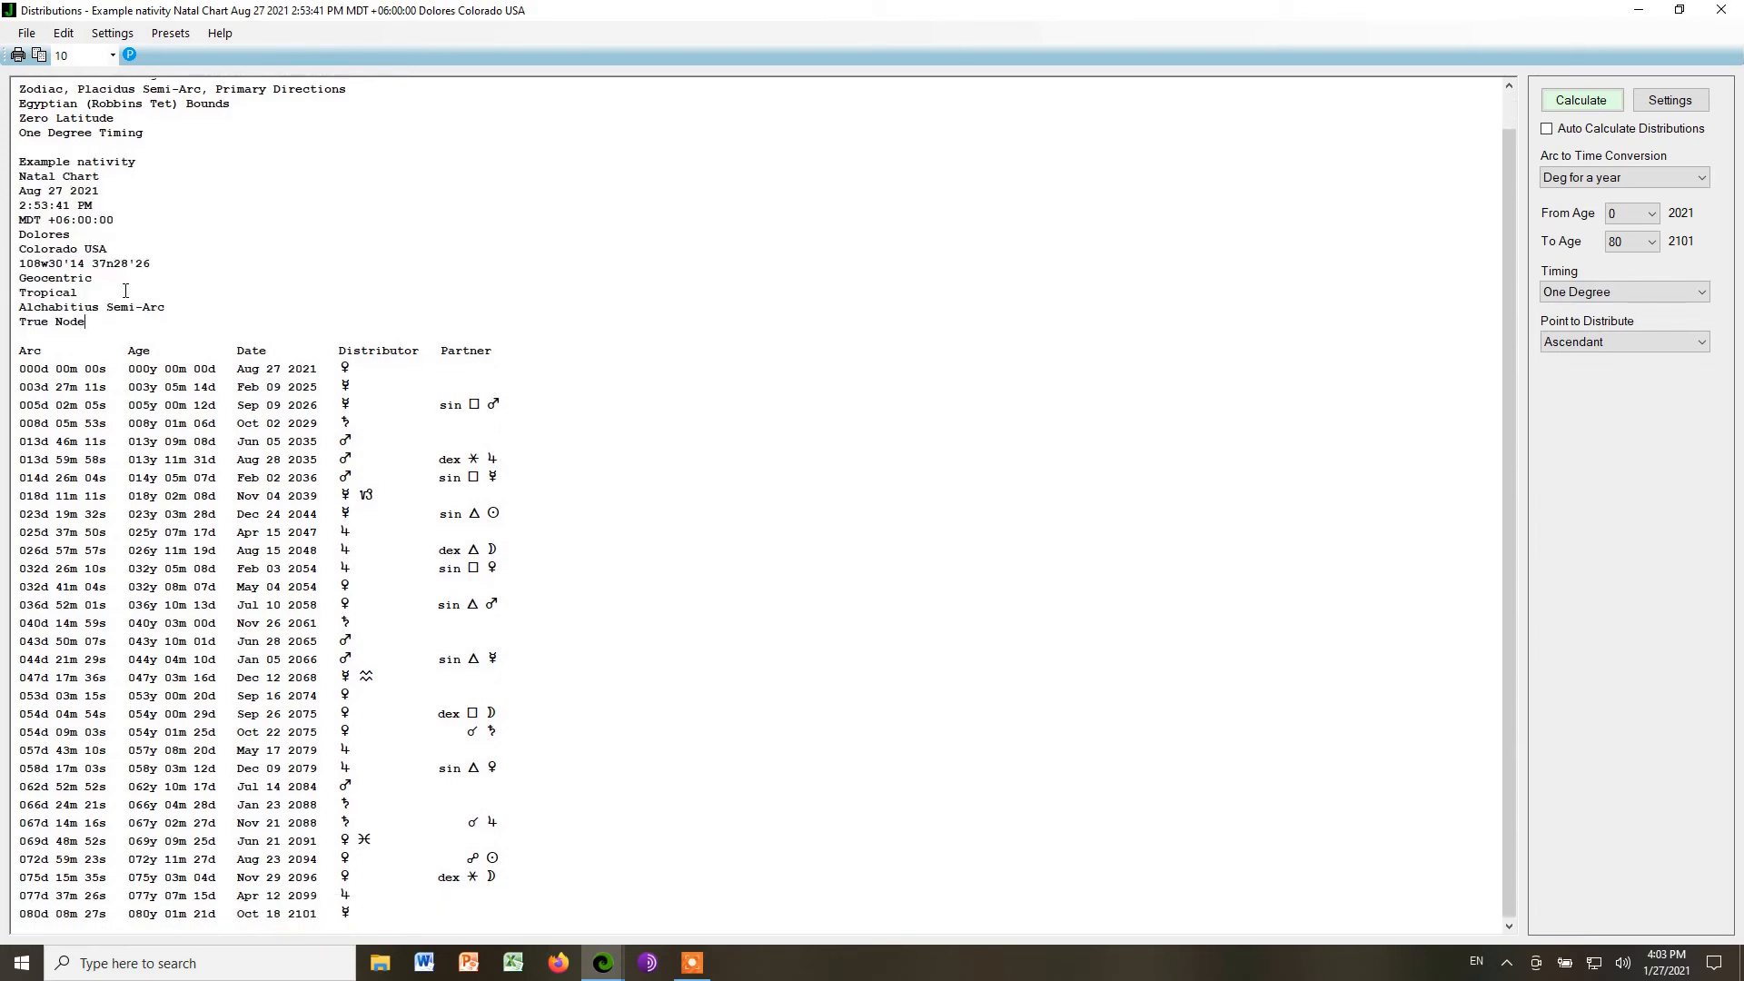
Set the distributions report's font size to 14 and read through the full list of distributors and partners.
click(112, 55)
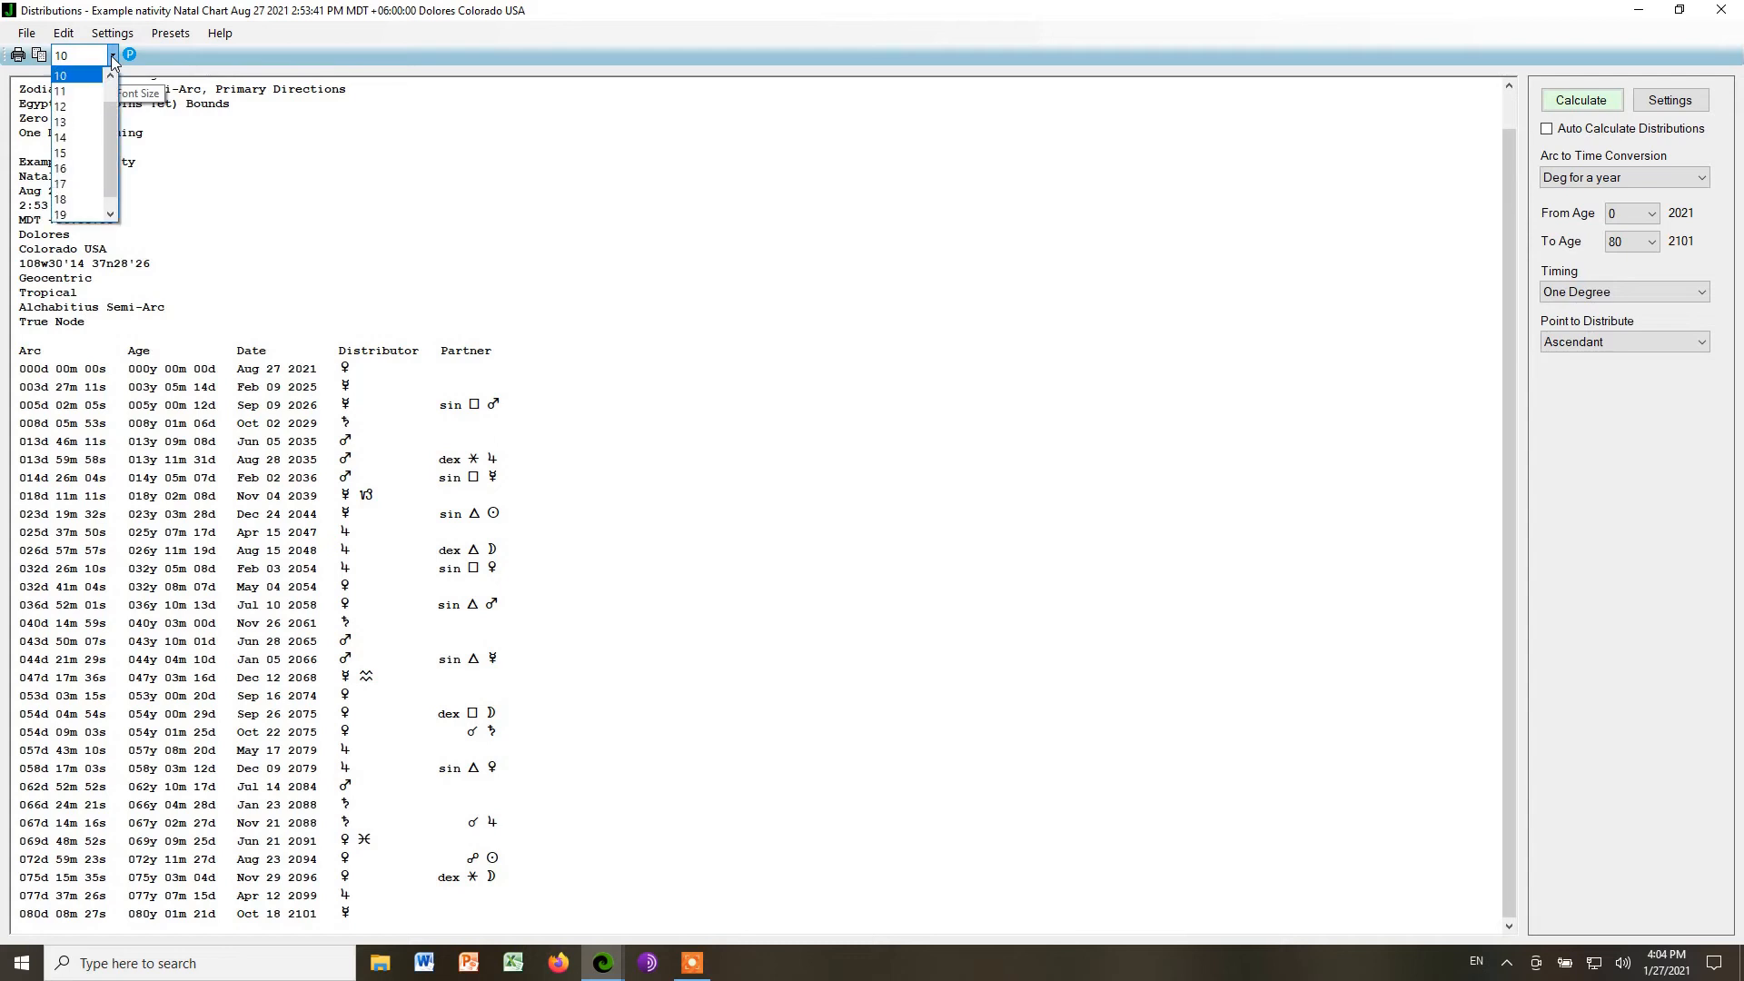
click(91, 137)
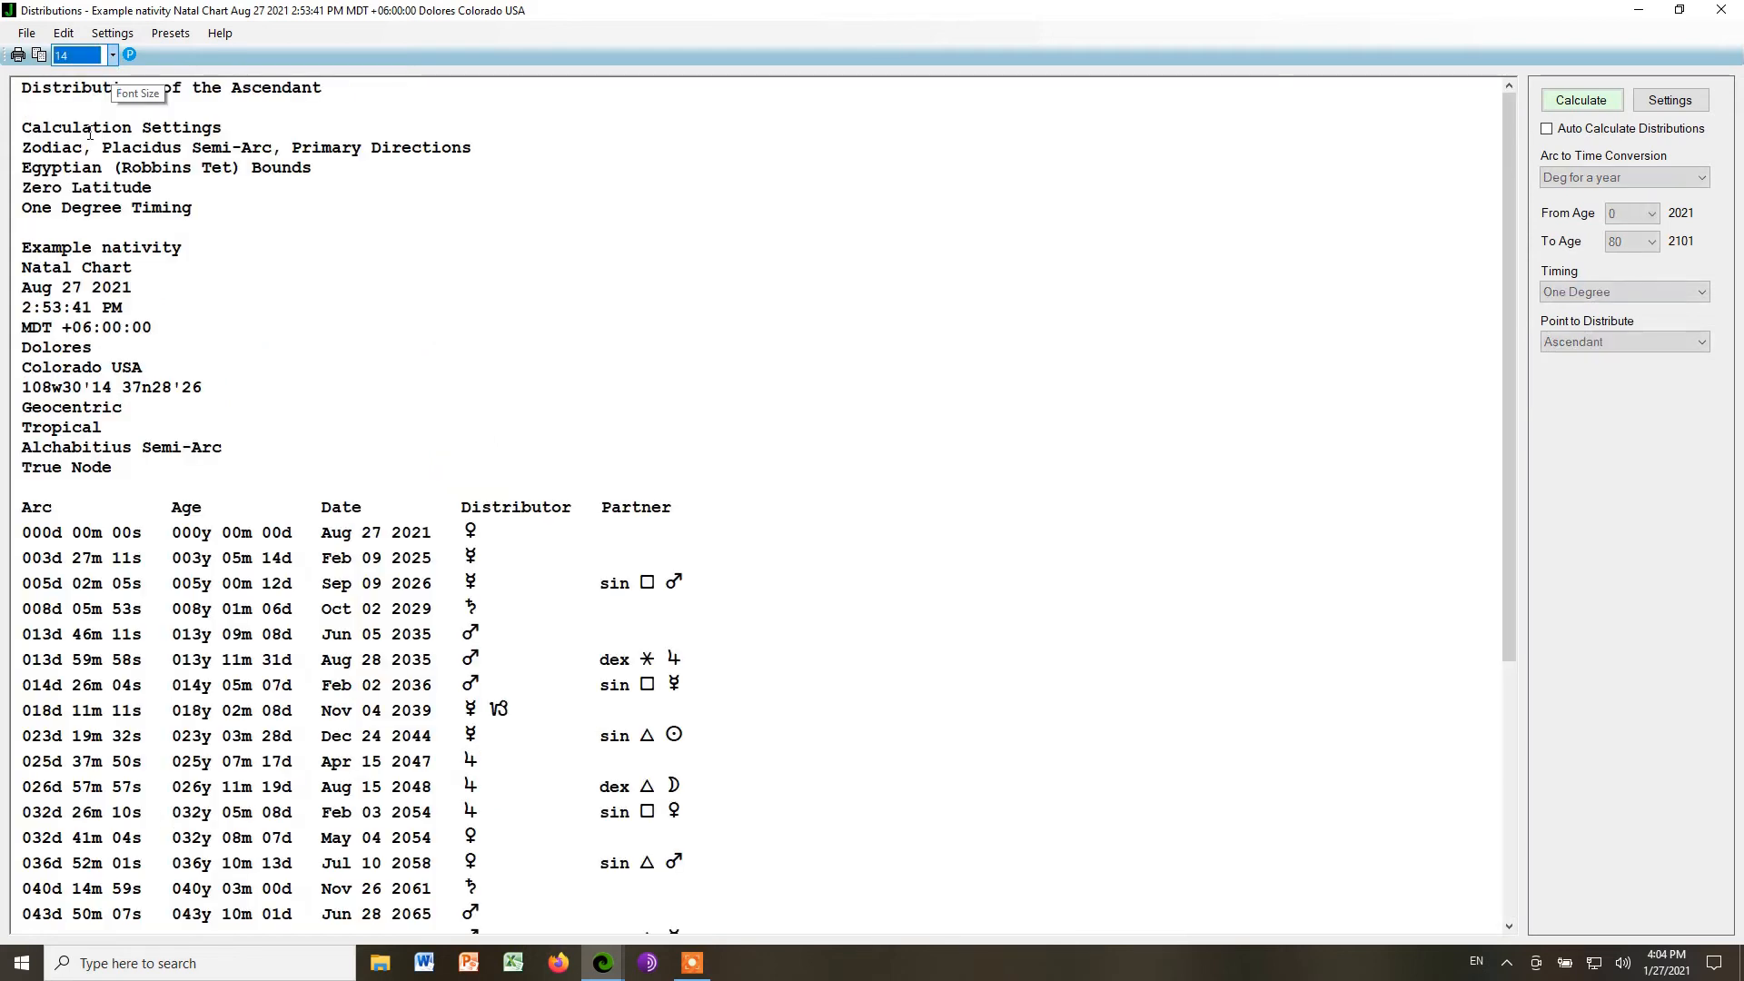
scroll(460, 303, down, 5)
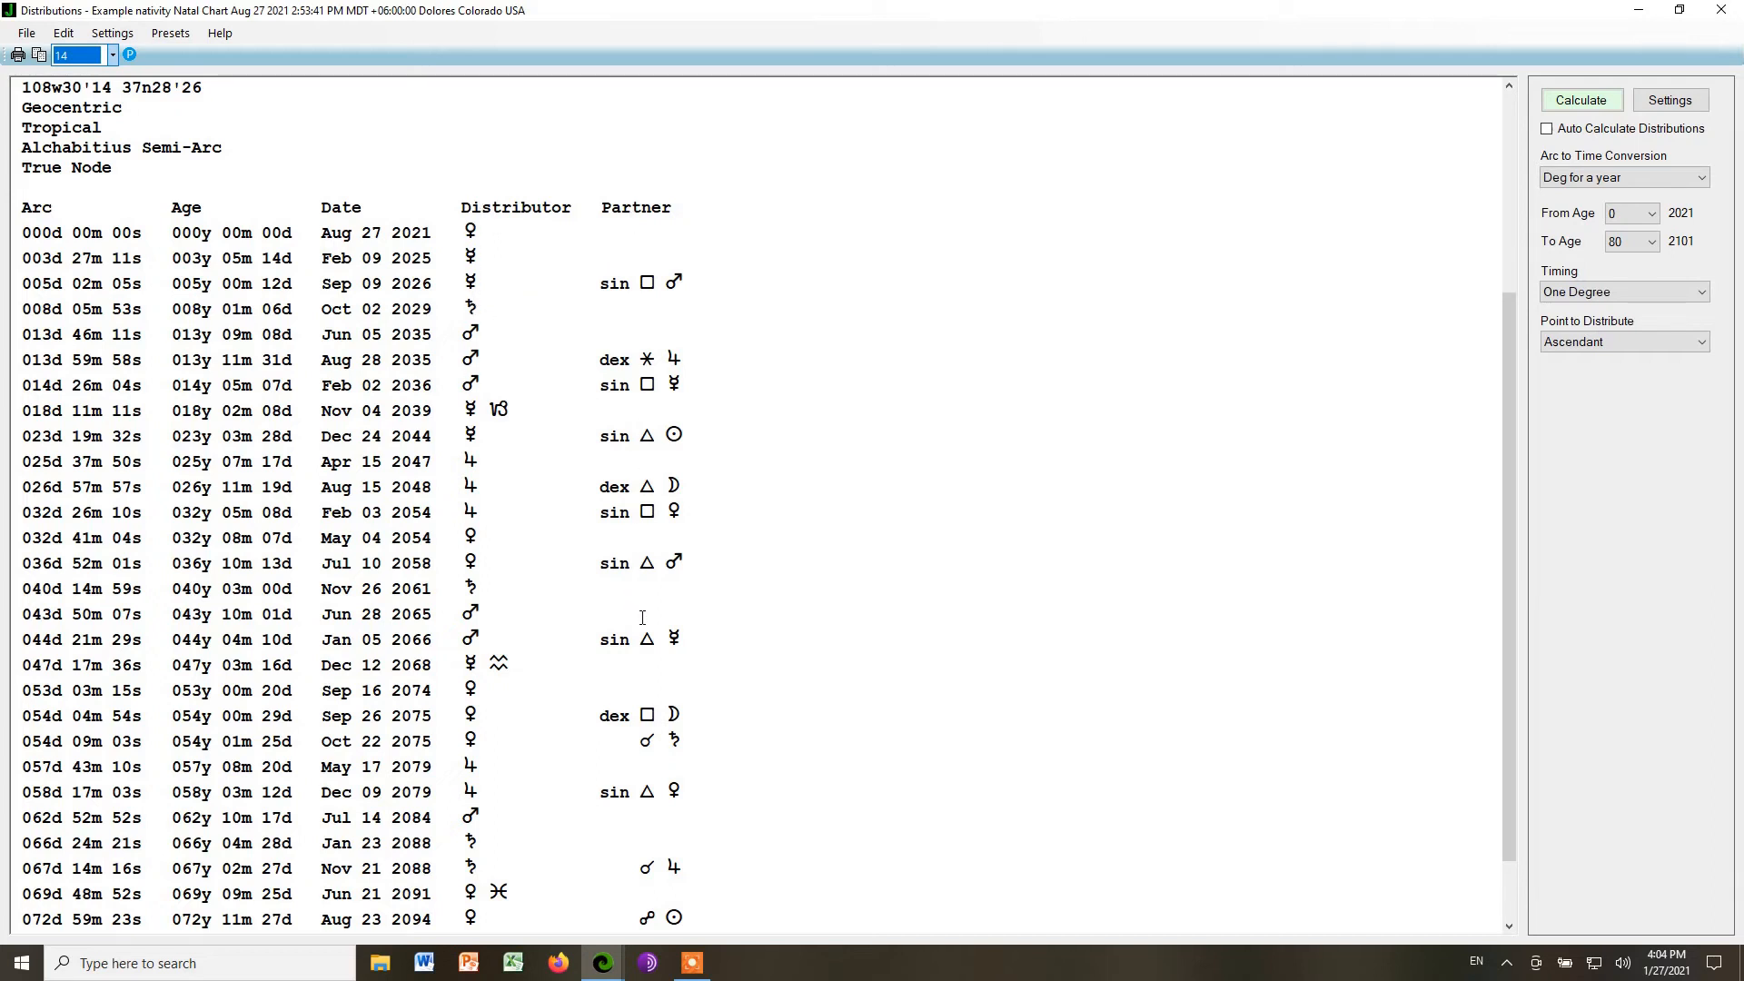
scroll(774, 557, down, 3)
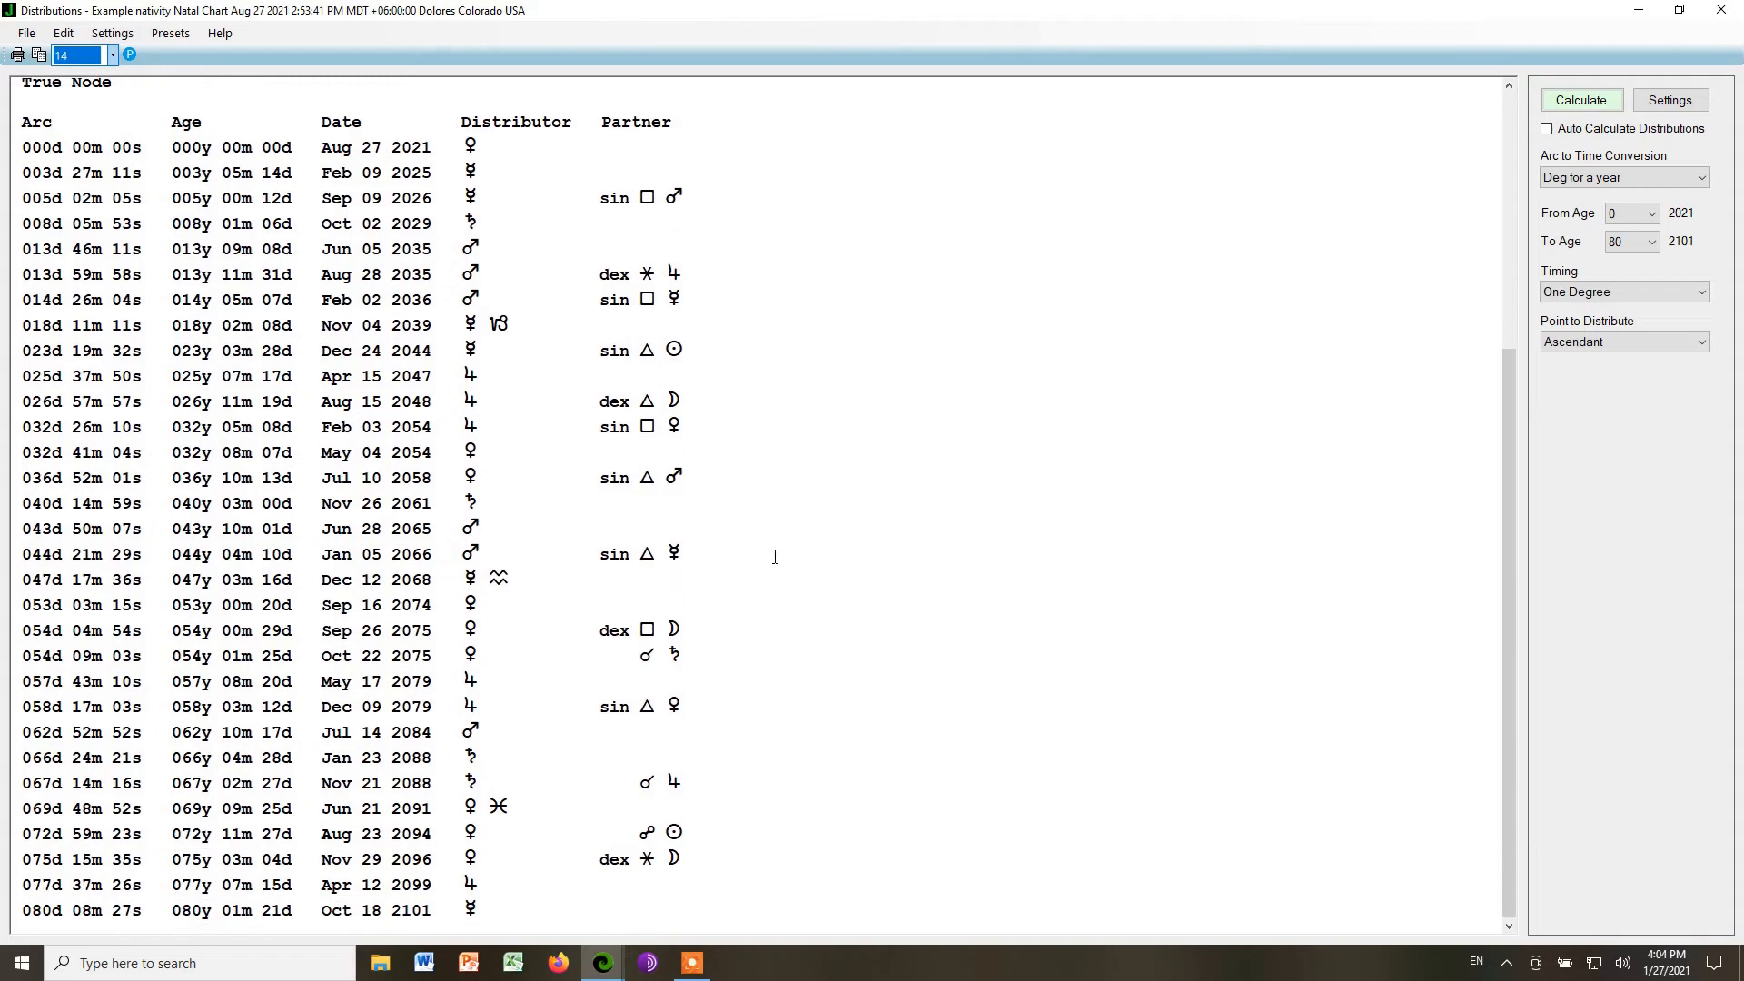
scroll(774, 557, up, 10)
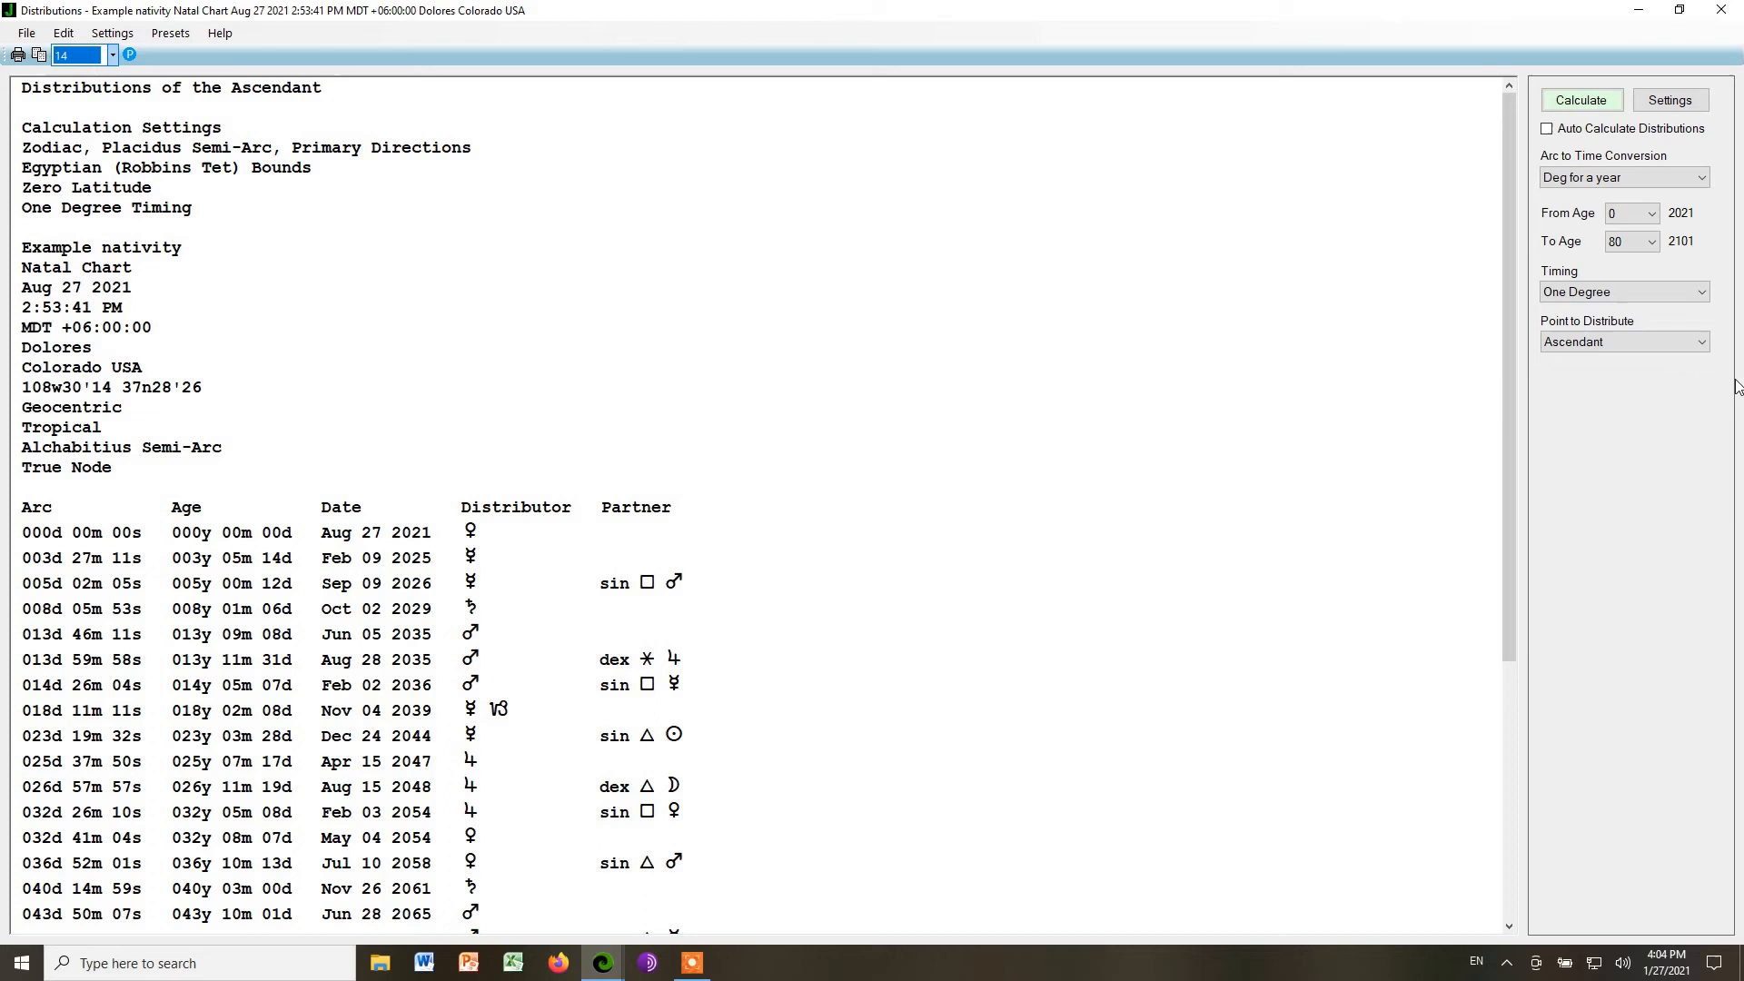
Calculate the distributions of the Midheaven and highlight the report's title for review.
click(1701, 341)
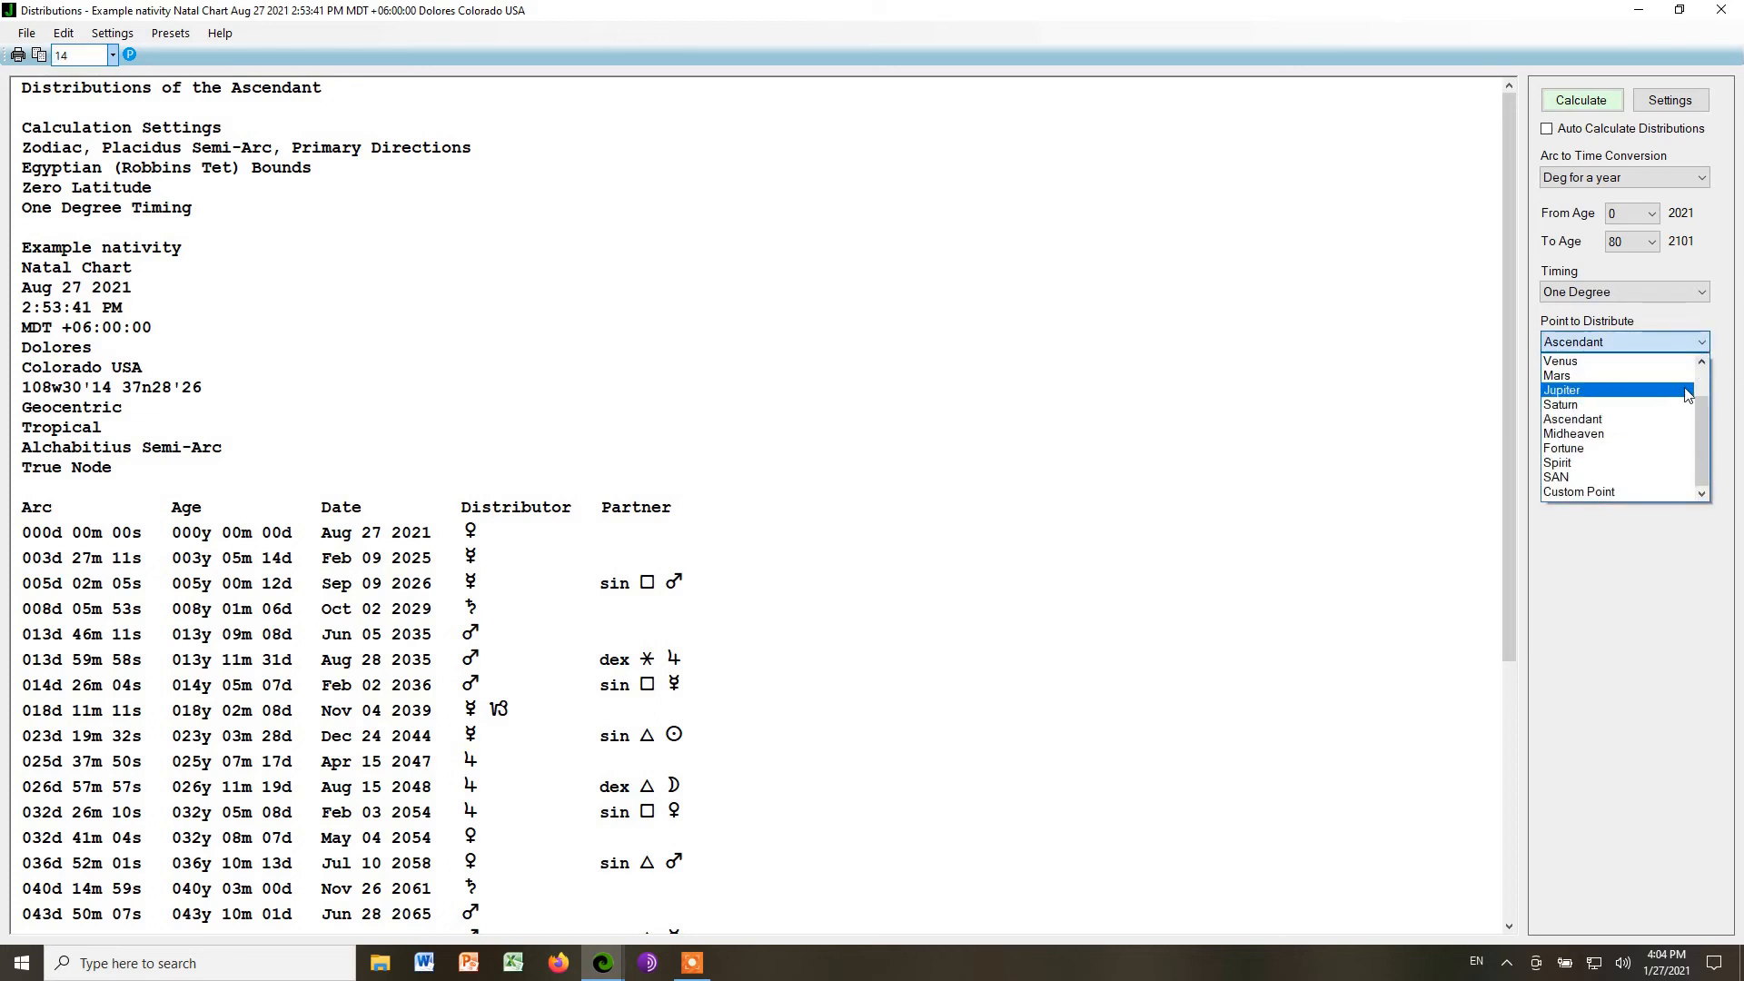
click(1674, 434)
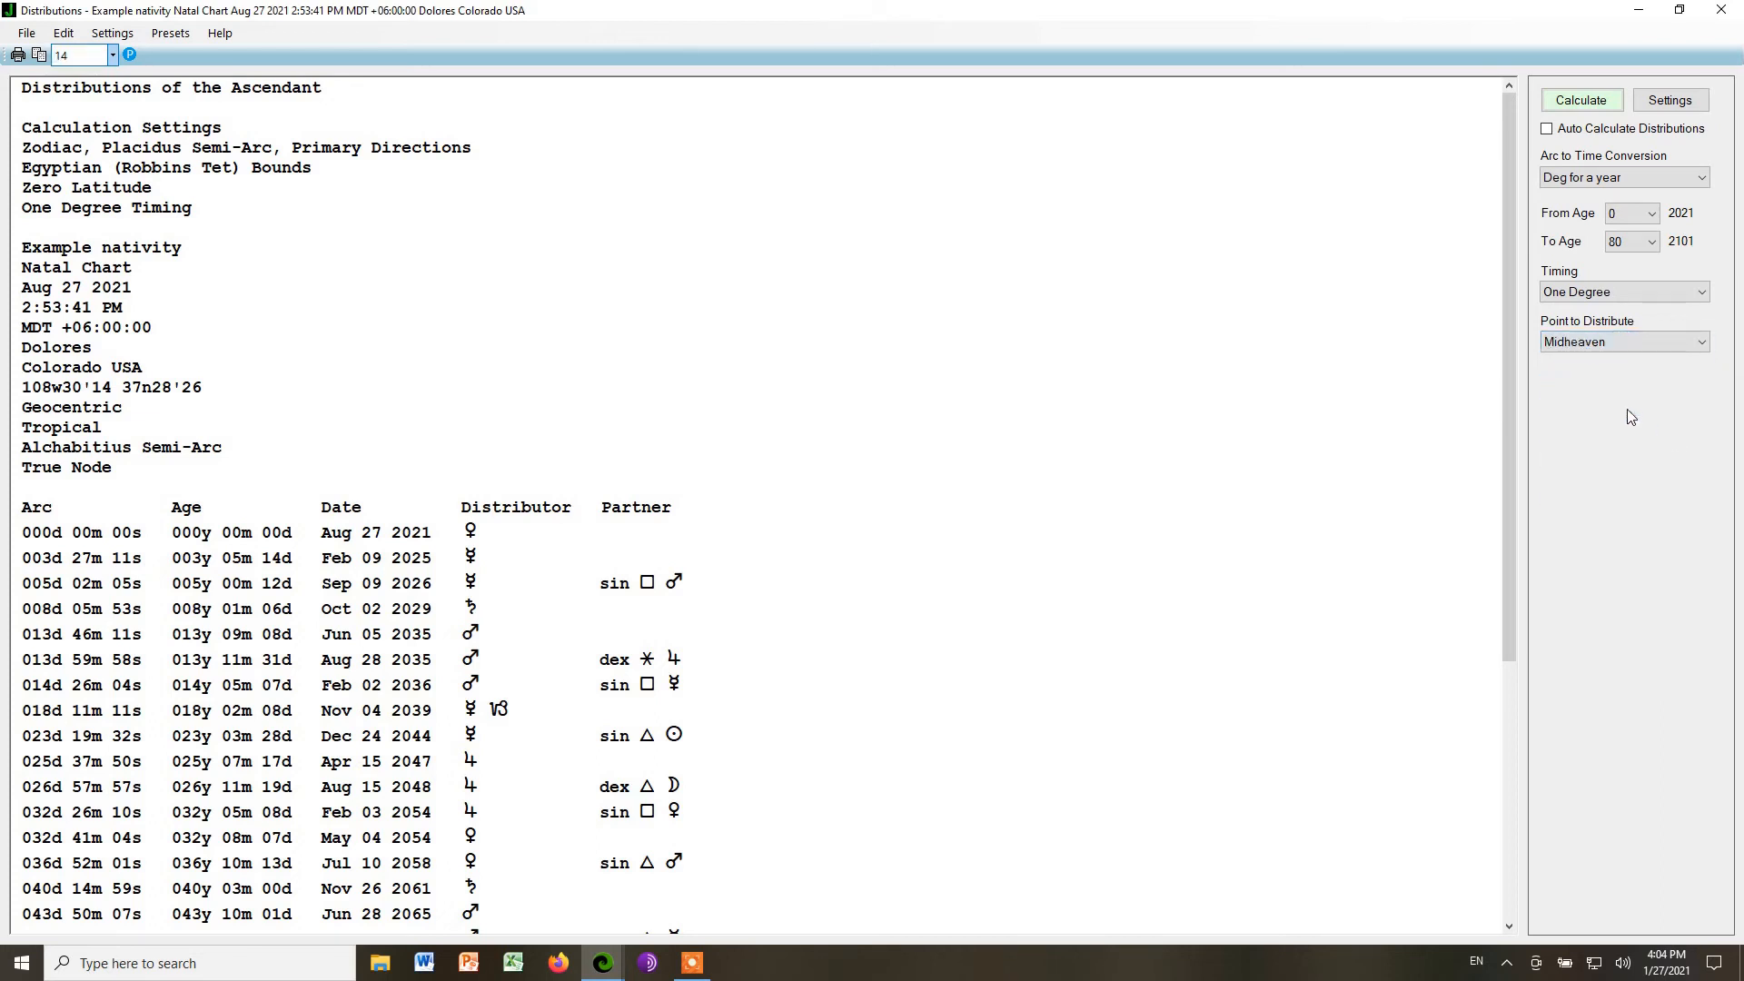
click(1578, 109)
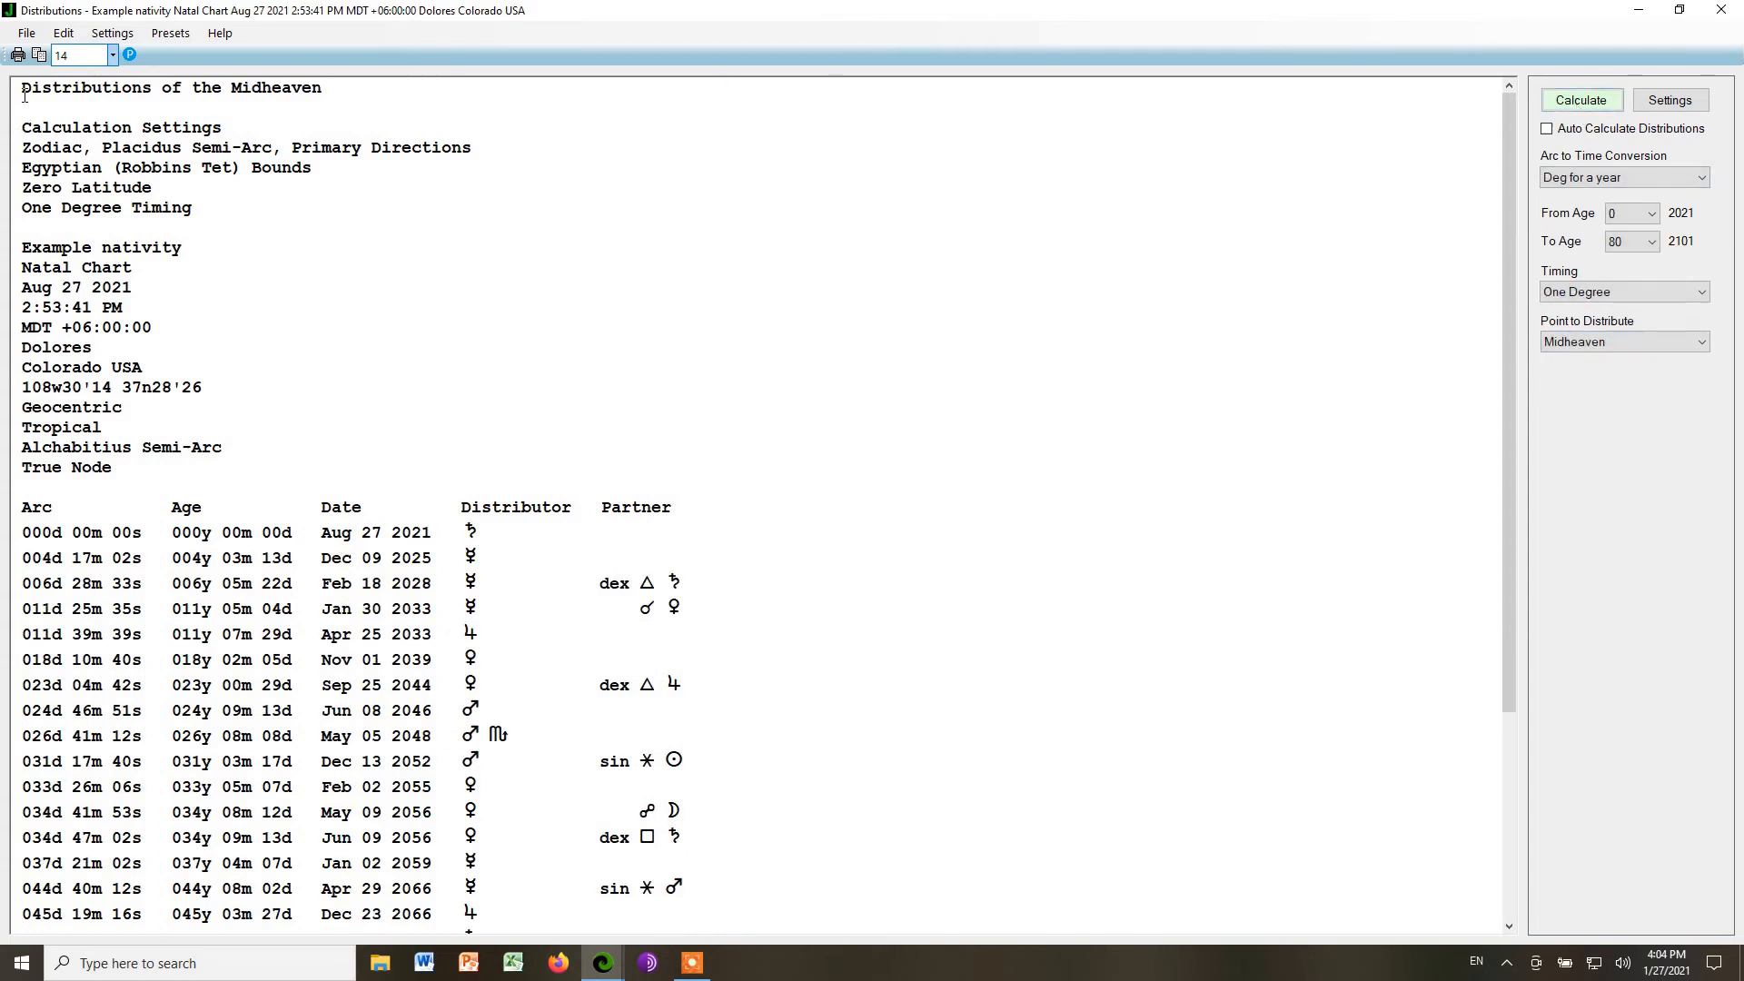
drag(22, 92, 356, 96)
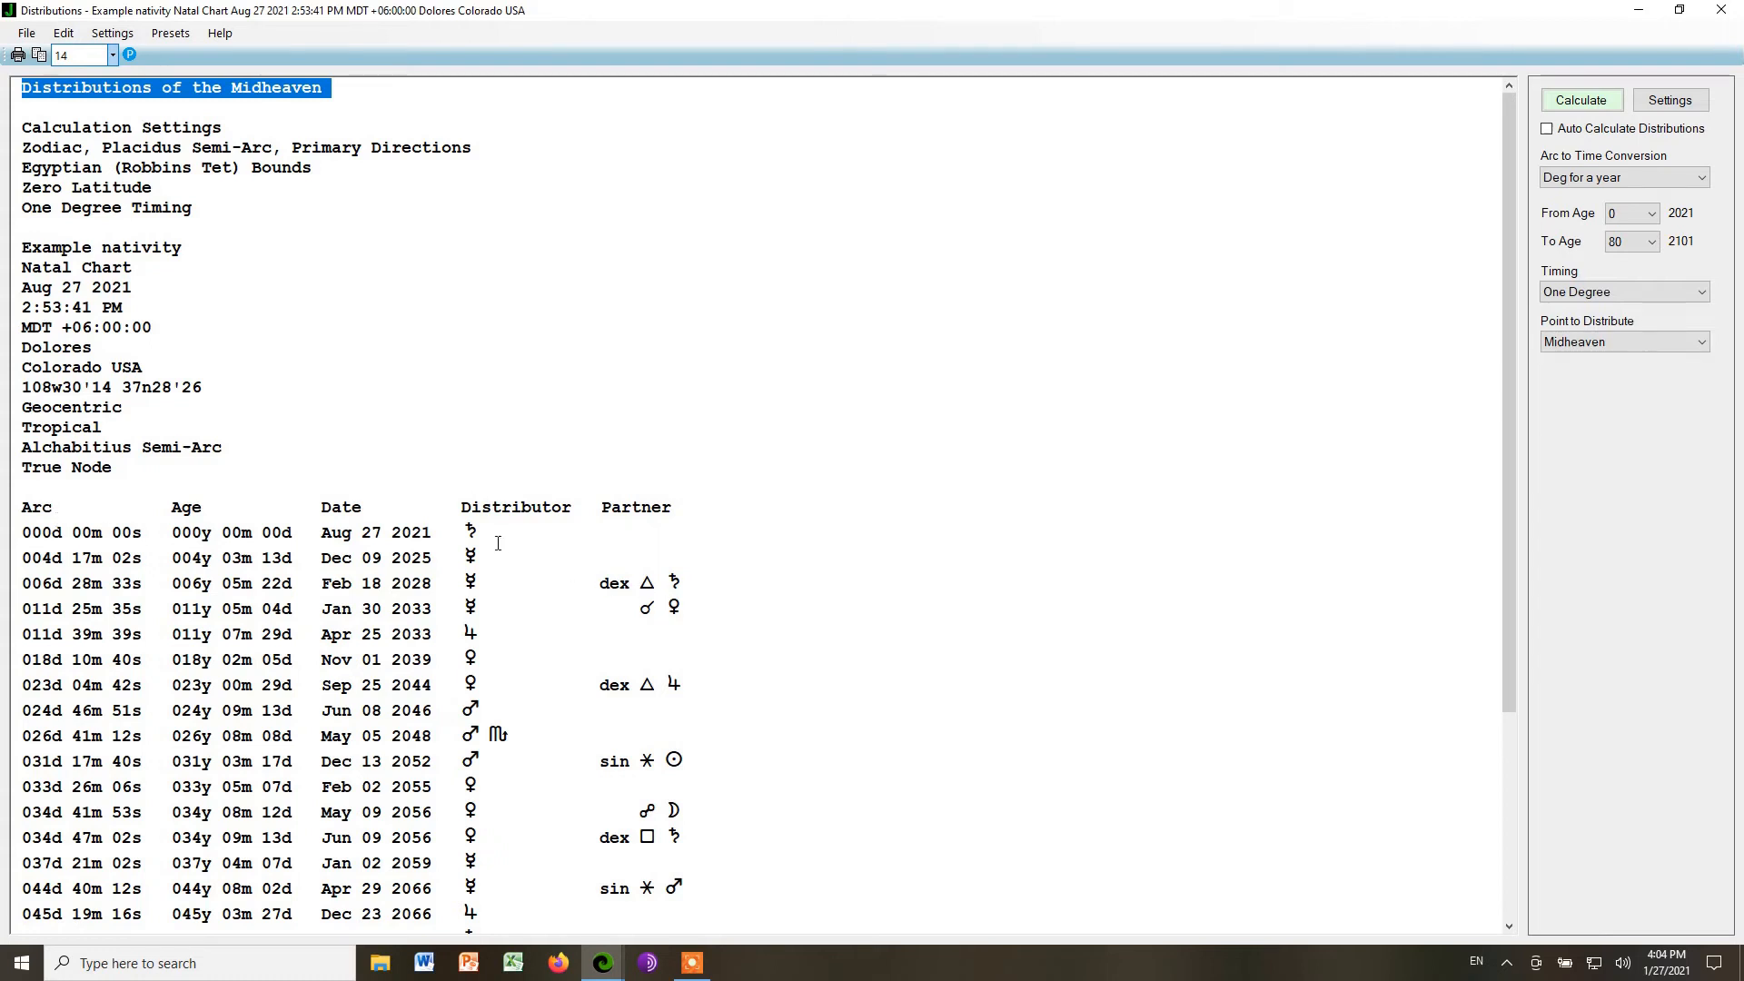
click(1009, 441)
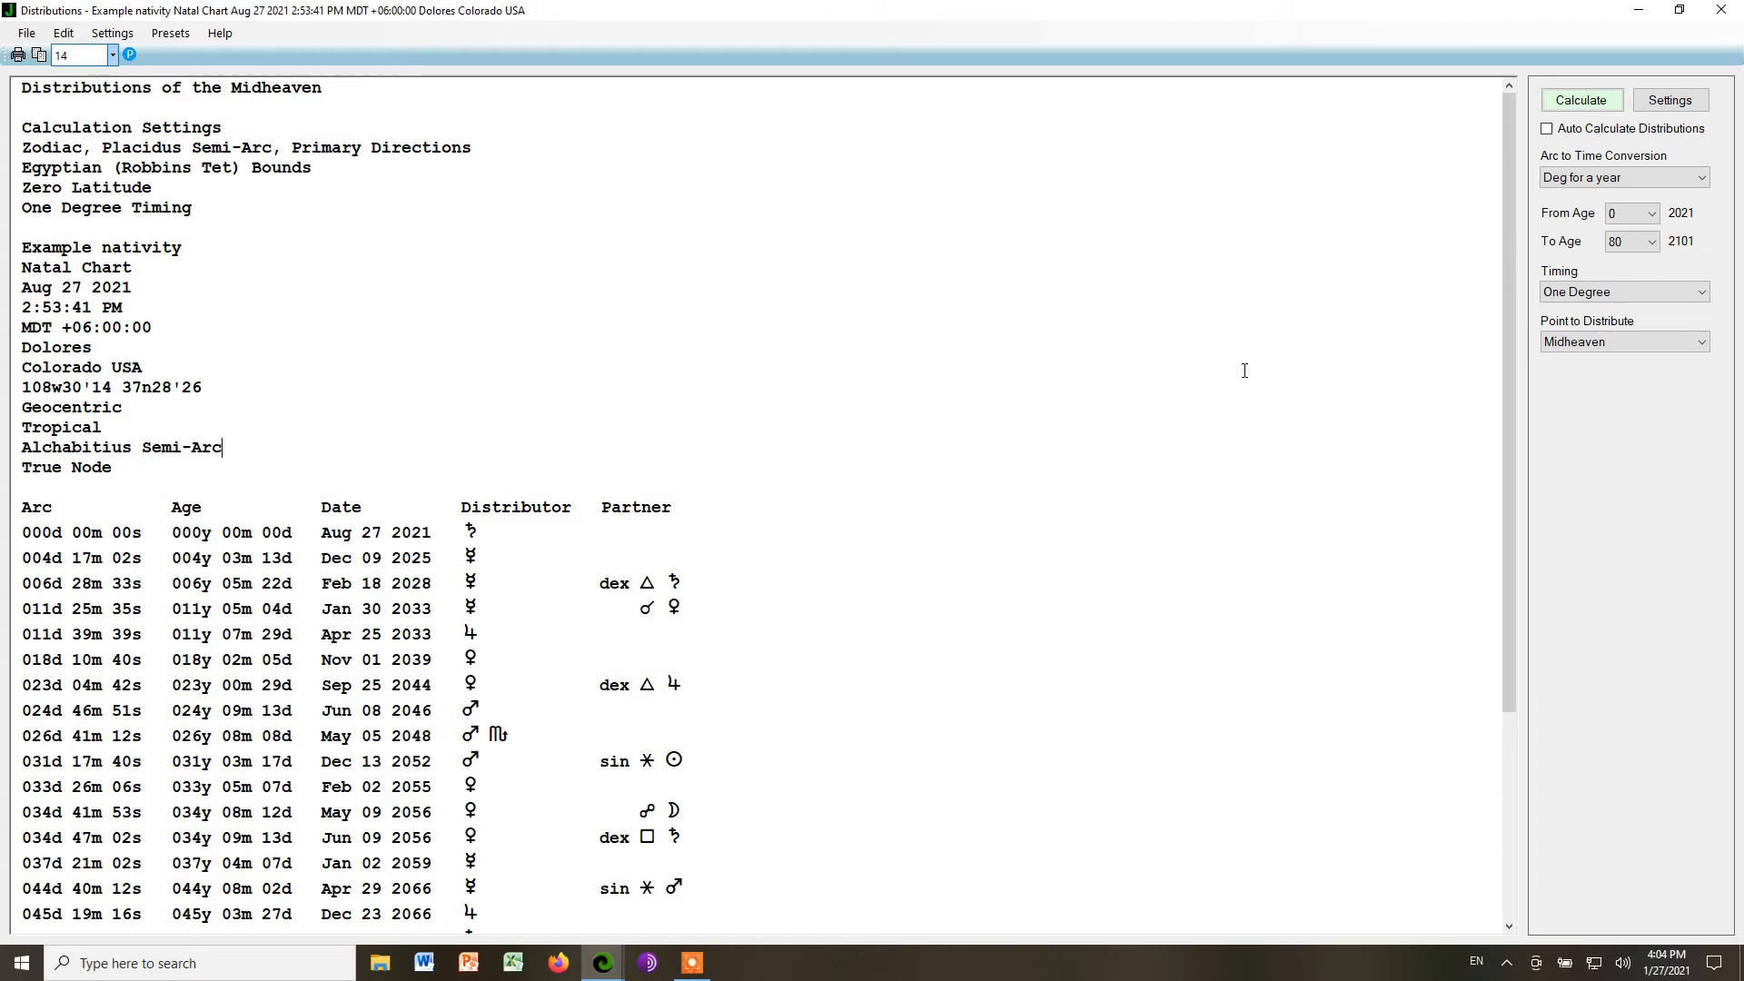
Recalculate the distributions for the Ascendant and close the Distributions report.
click(1587, 347)
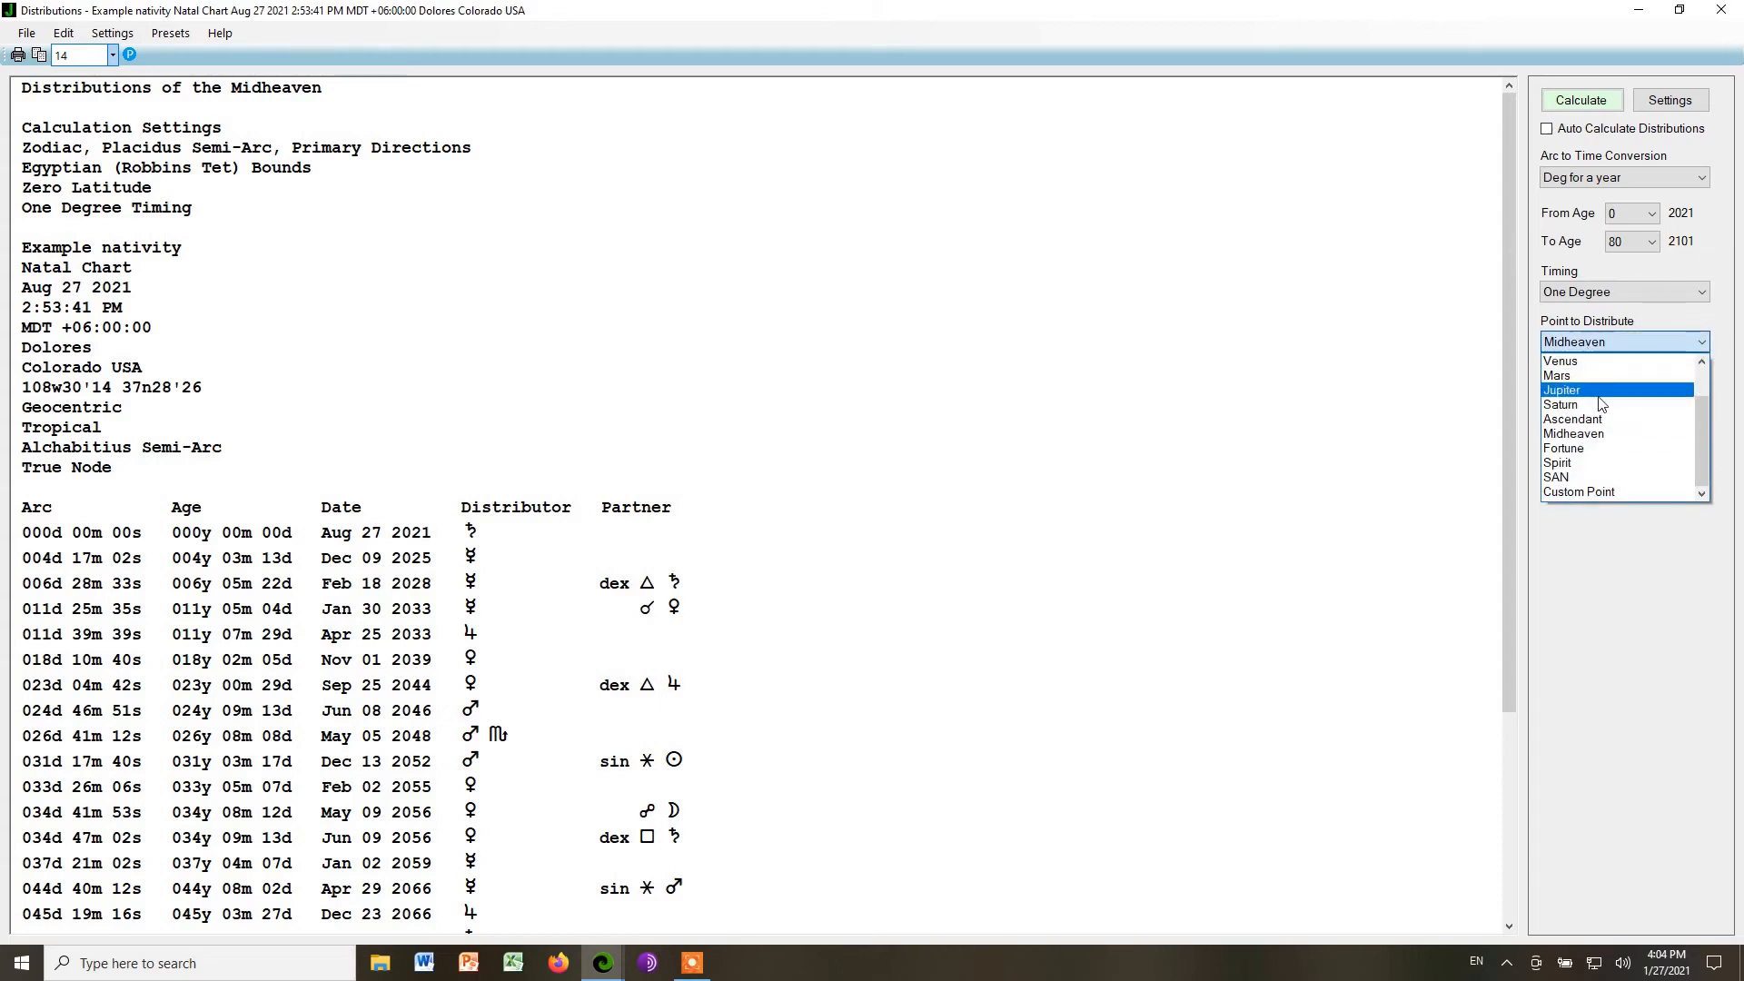
click(1629, 432)
click(1570, 106)
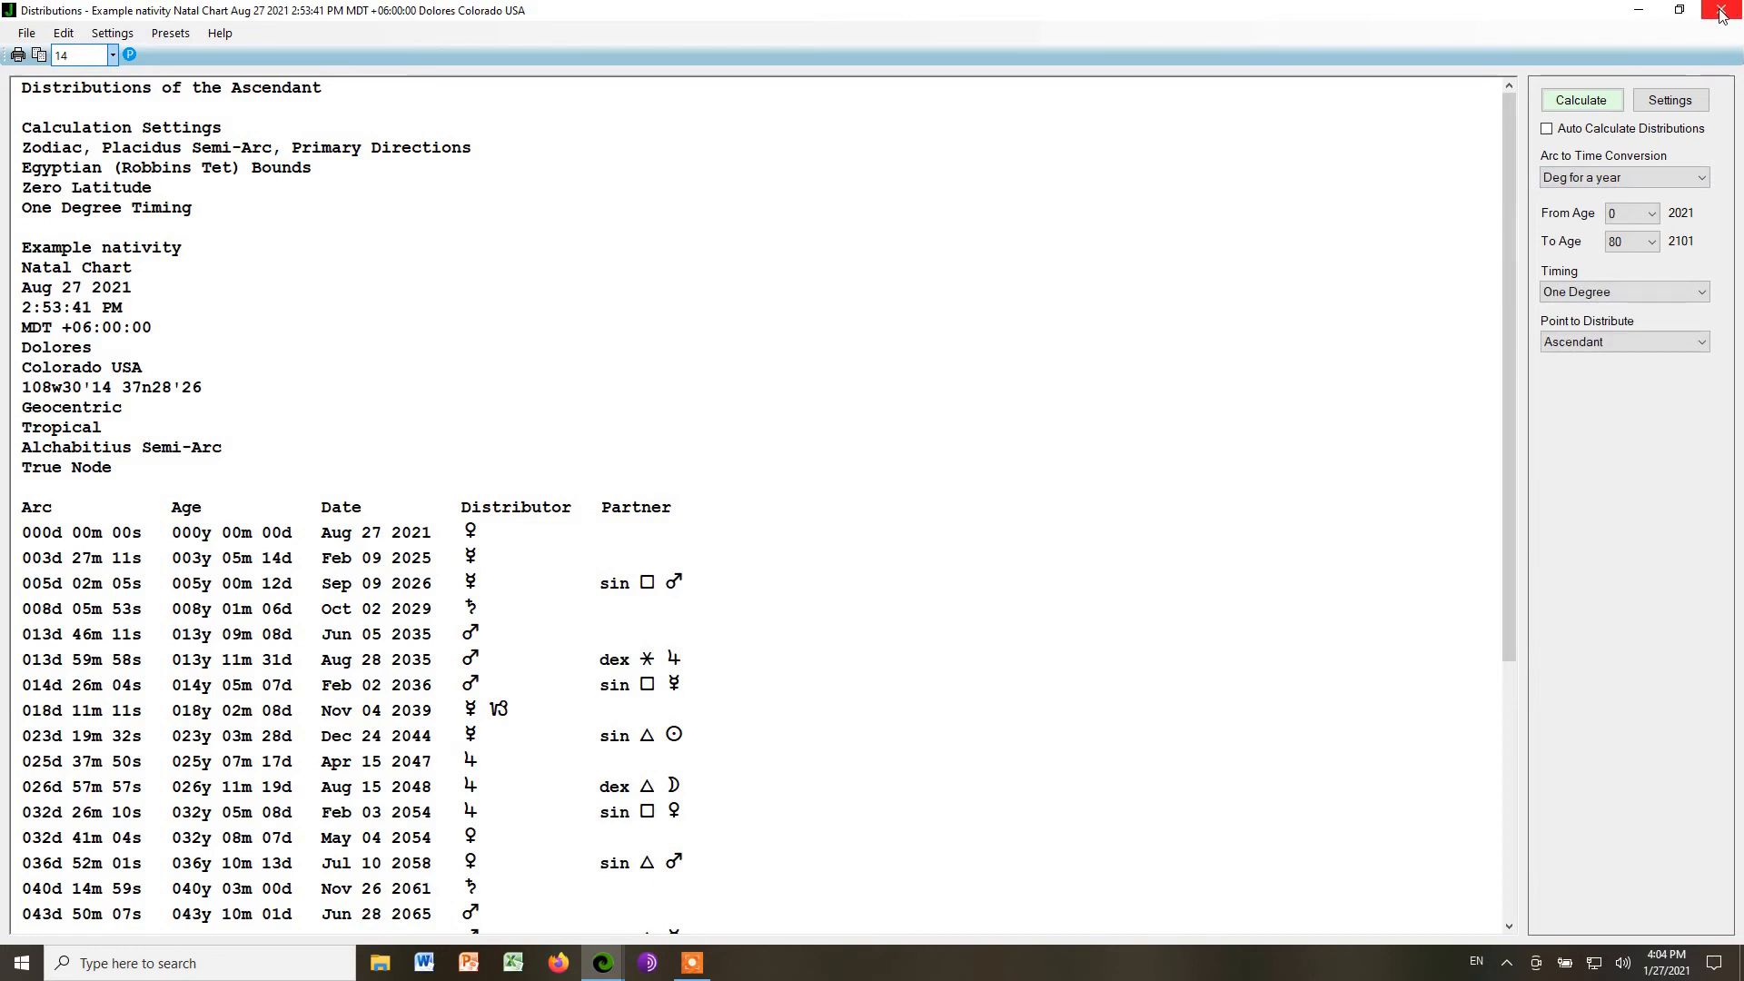
click(1721, 11)
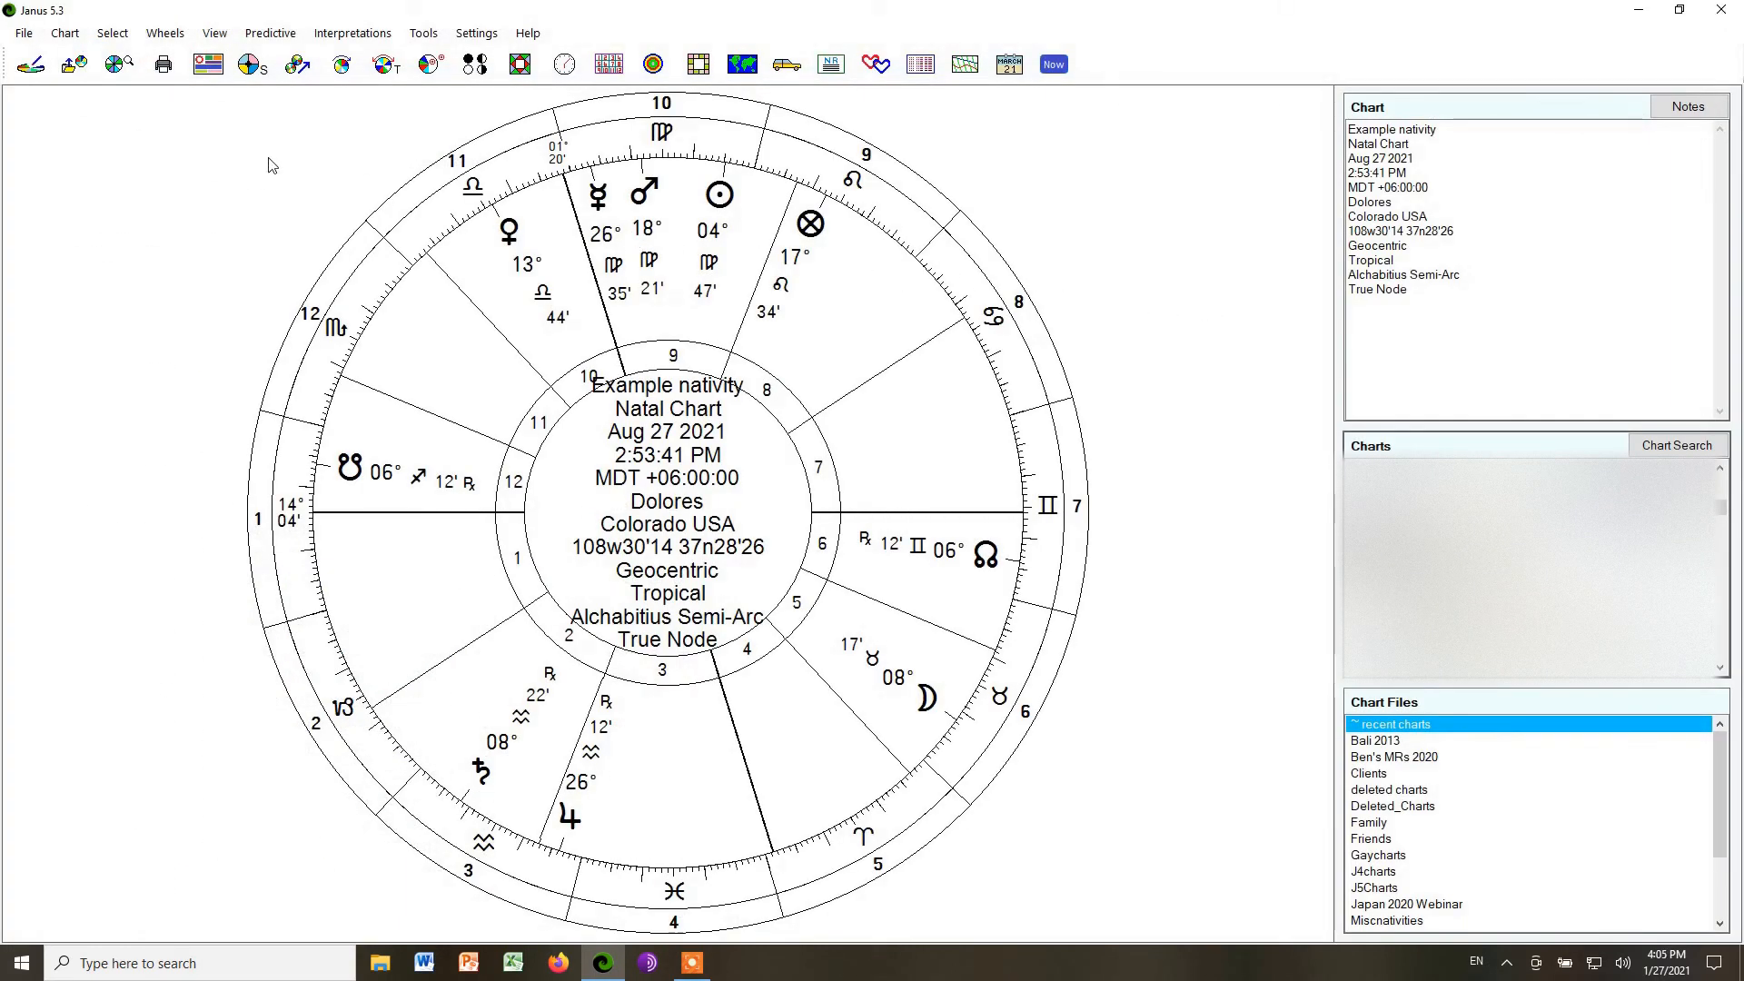
Open the Primary Directions report for the Example nativity full-screen with font size 12.
click(272, 34)
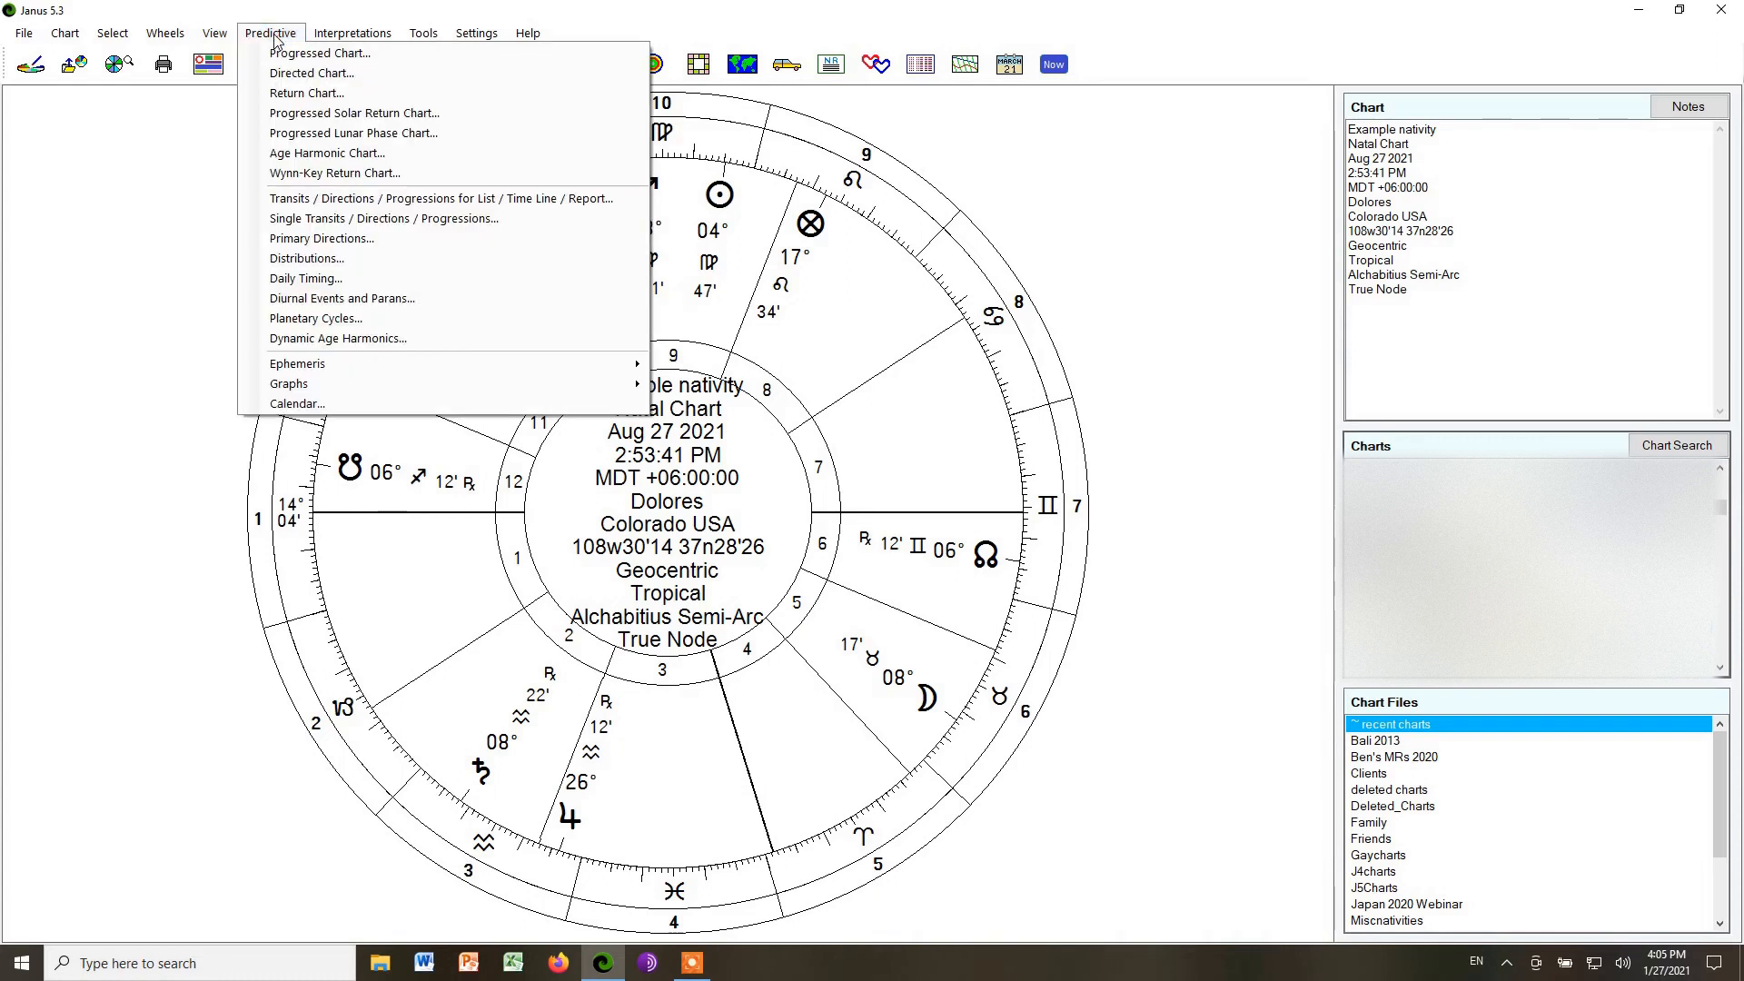
click(348, 239)
drag(962, 283, 710, 204)
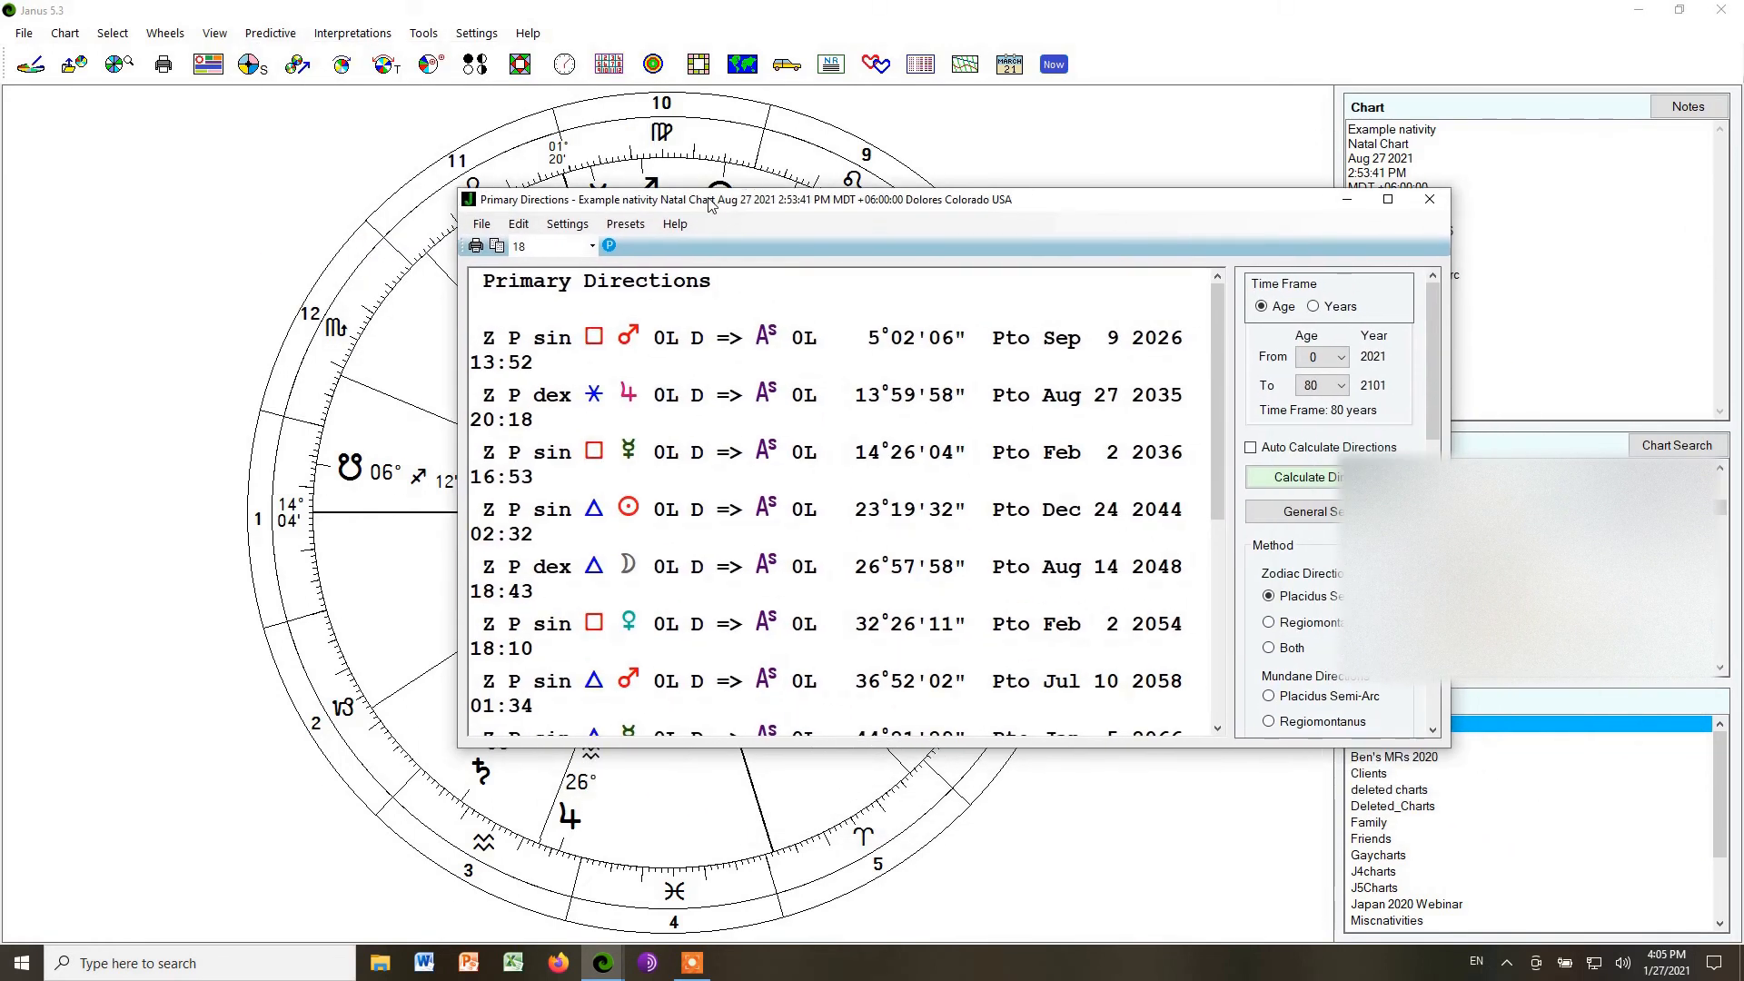
click(592, 247)
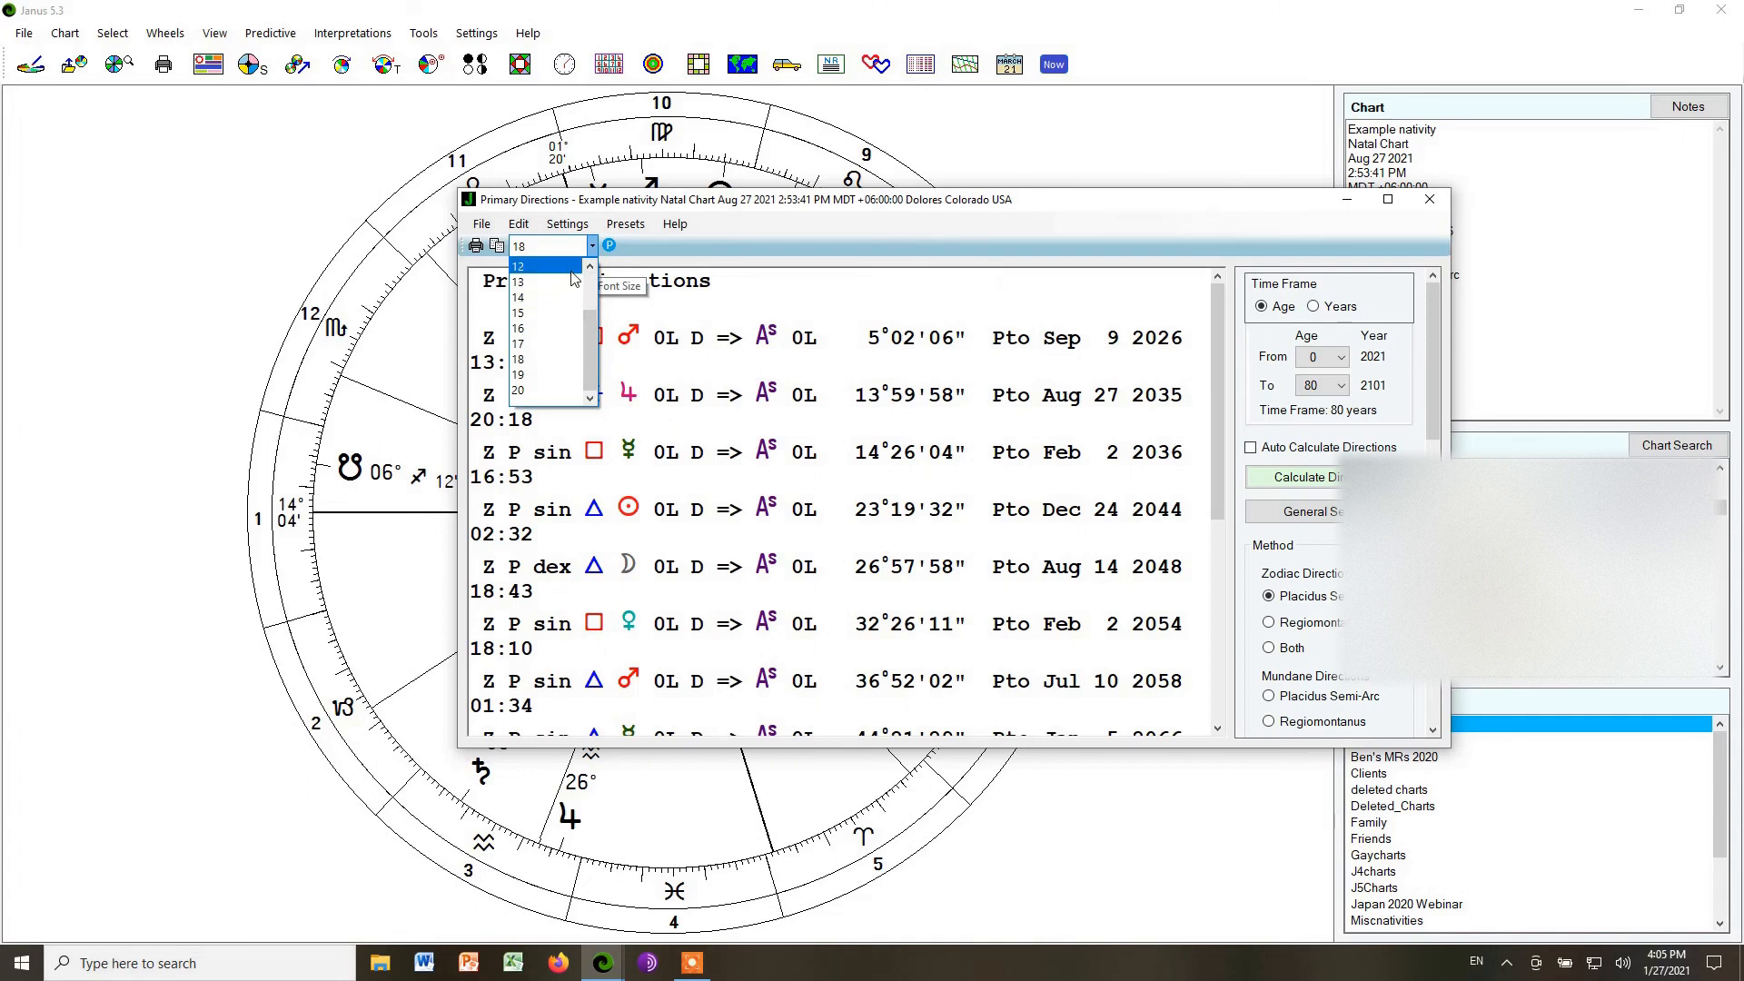
click(572, 269)
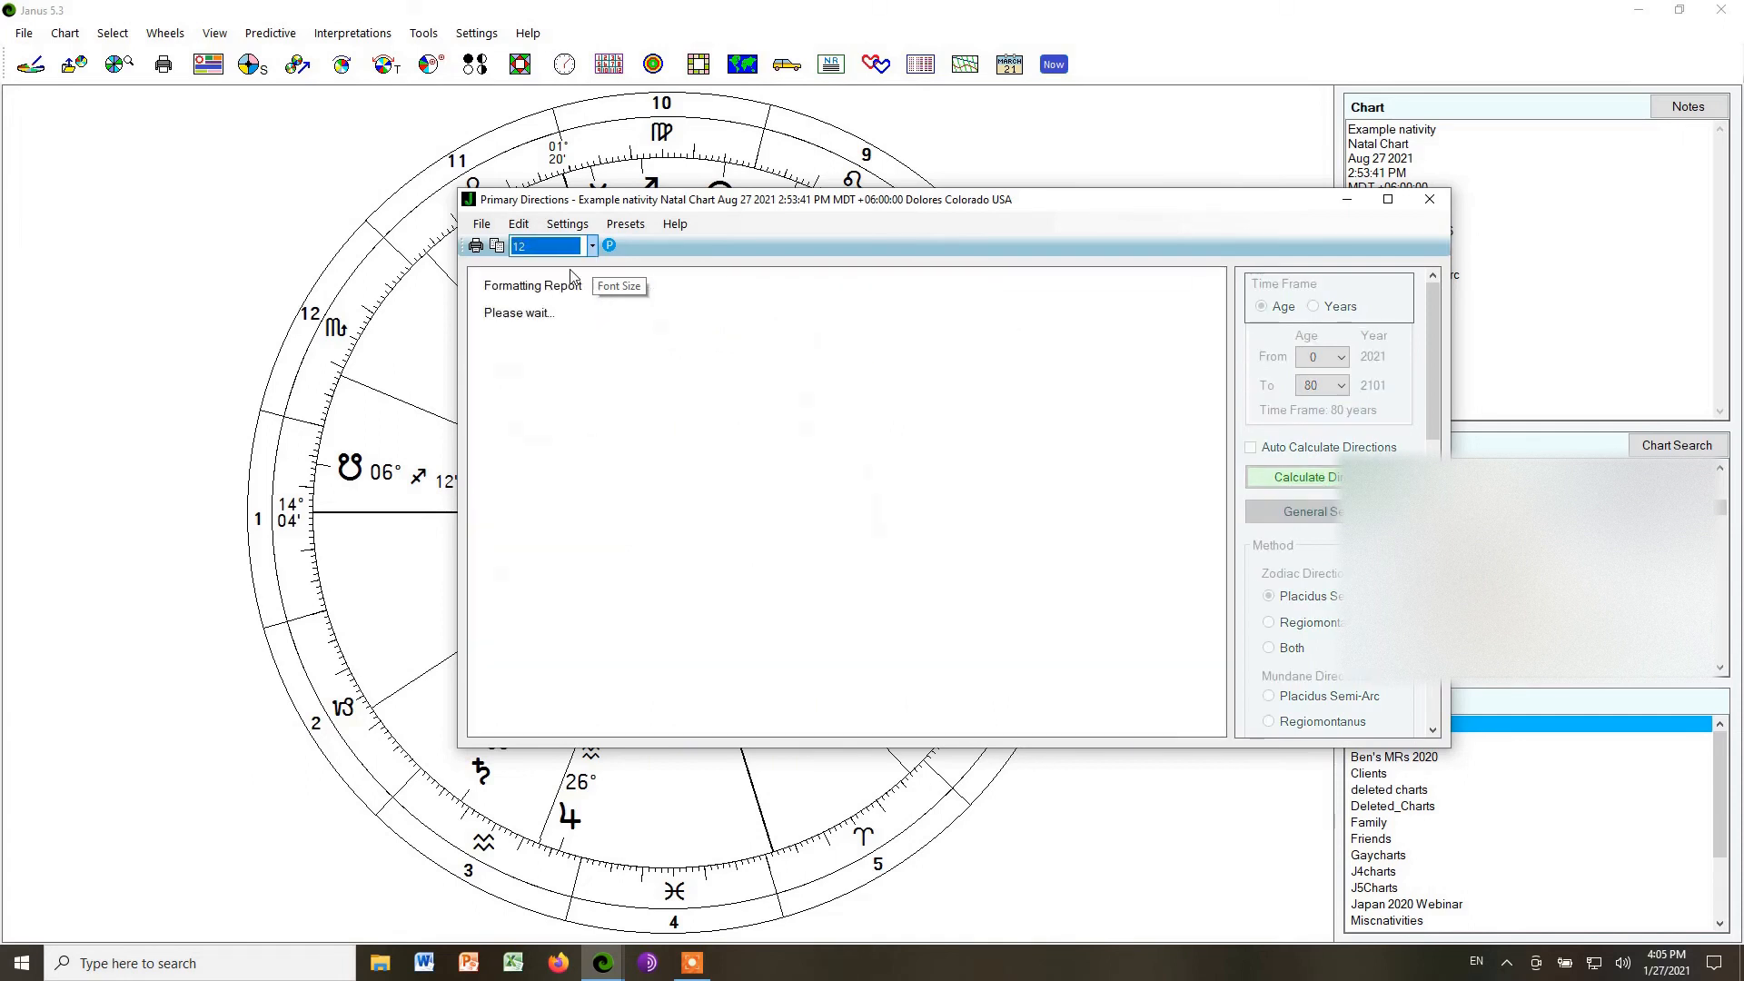
click(1387, 199)
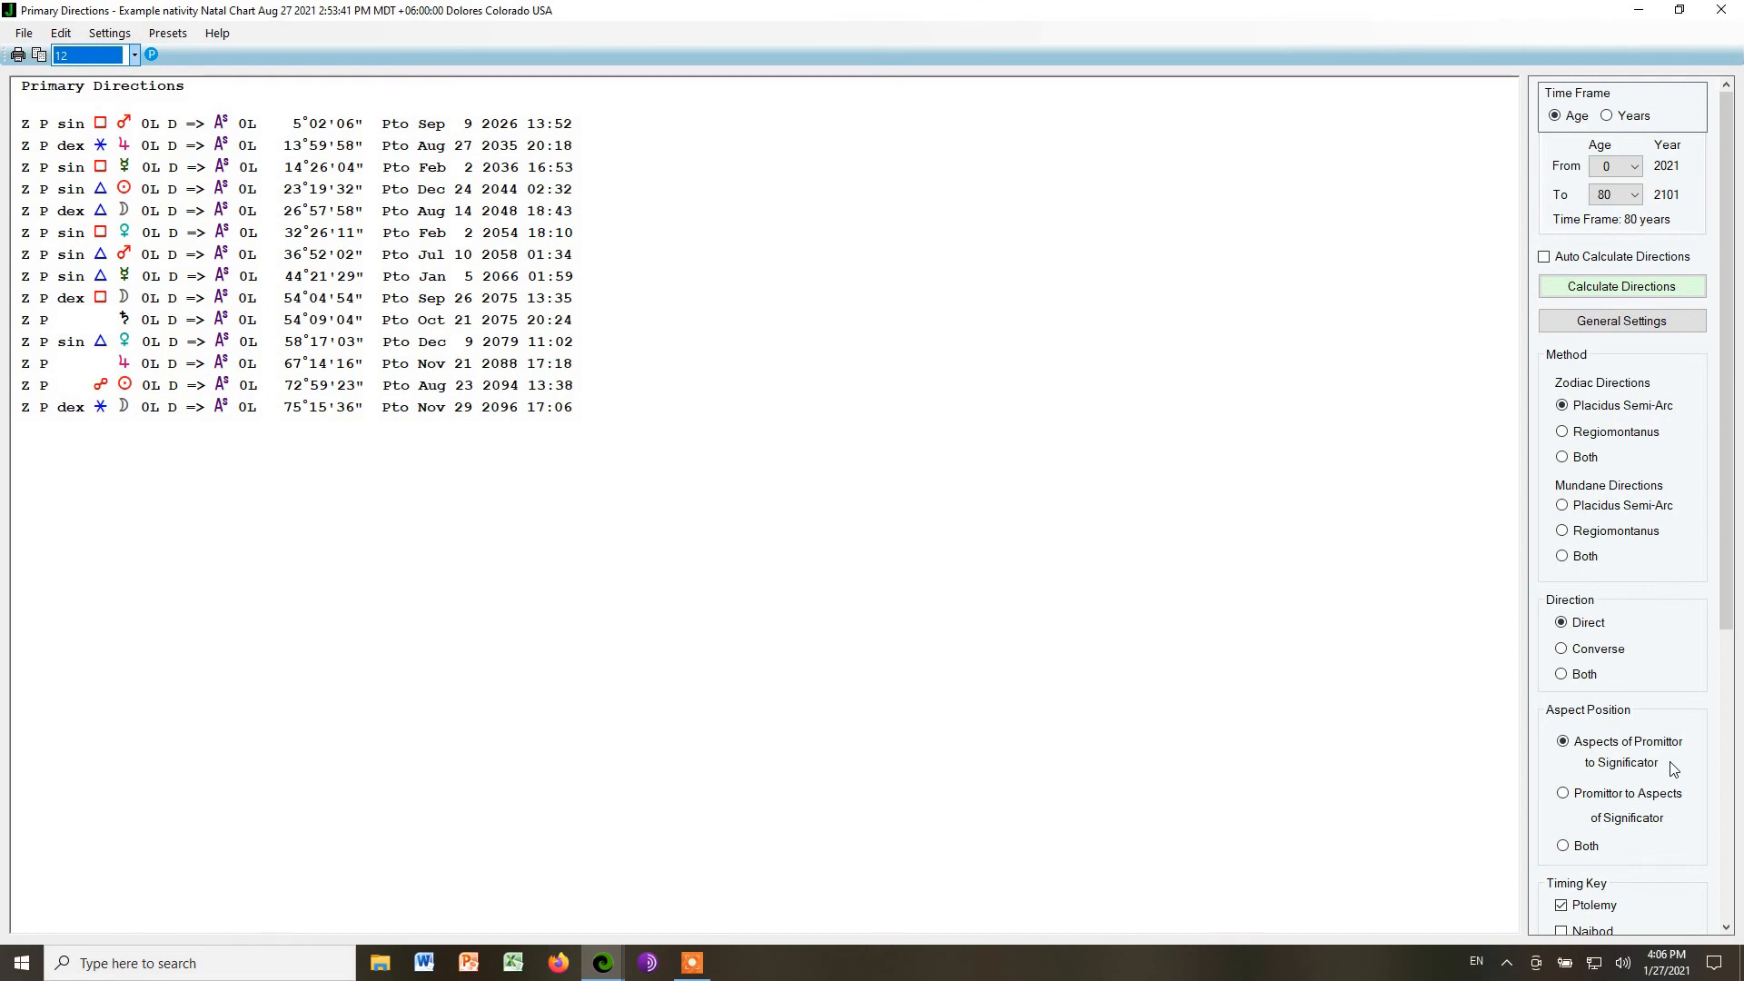
Examine the primary directions settings for method, direction, aspect position, timing key and latitude.
drag(1726, 640, 1734, 737)
scroll(1733, 738, down, 5)
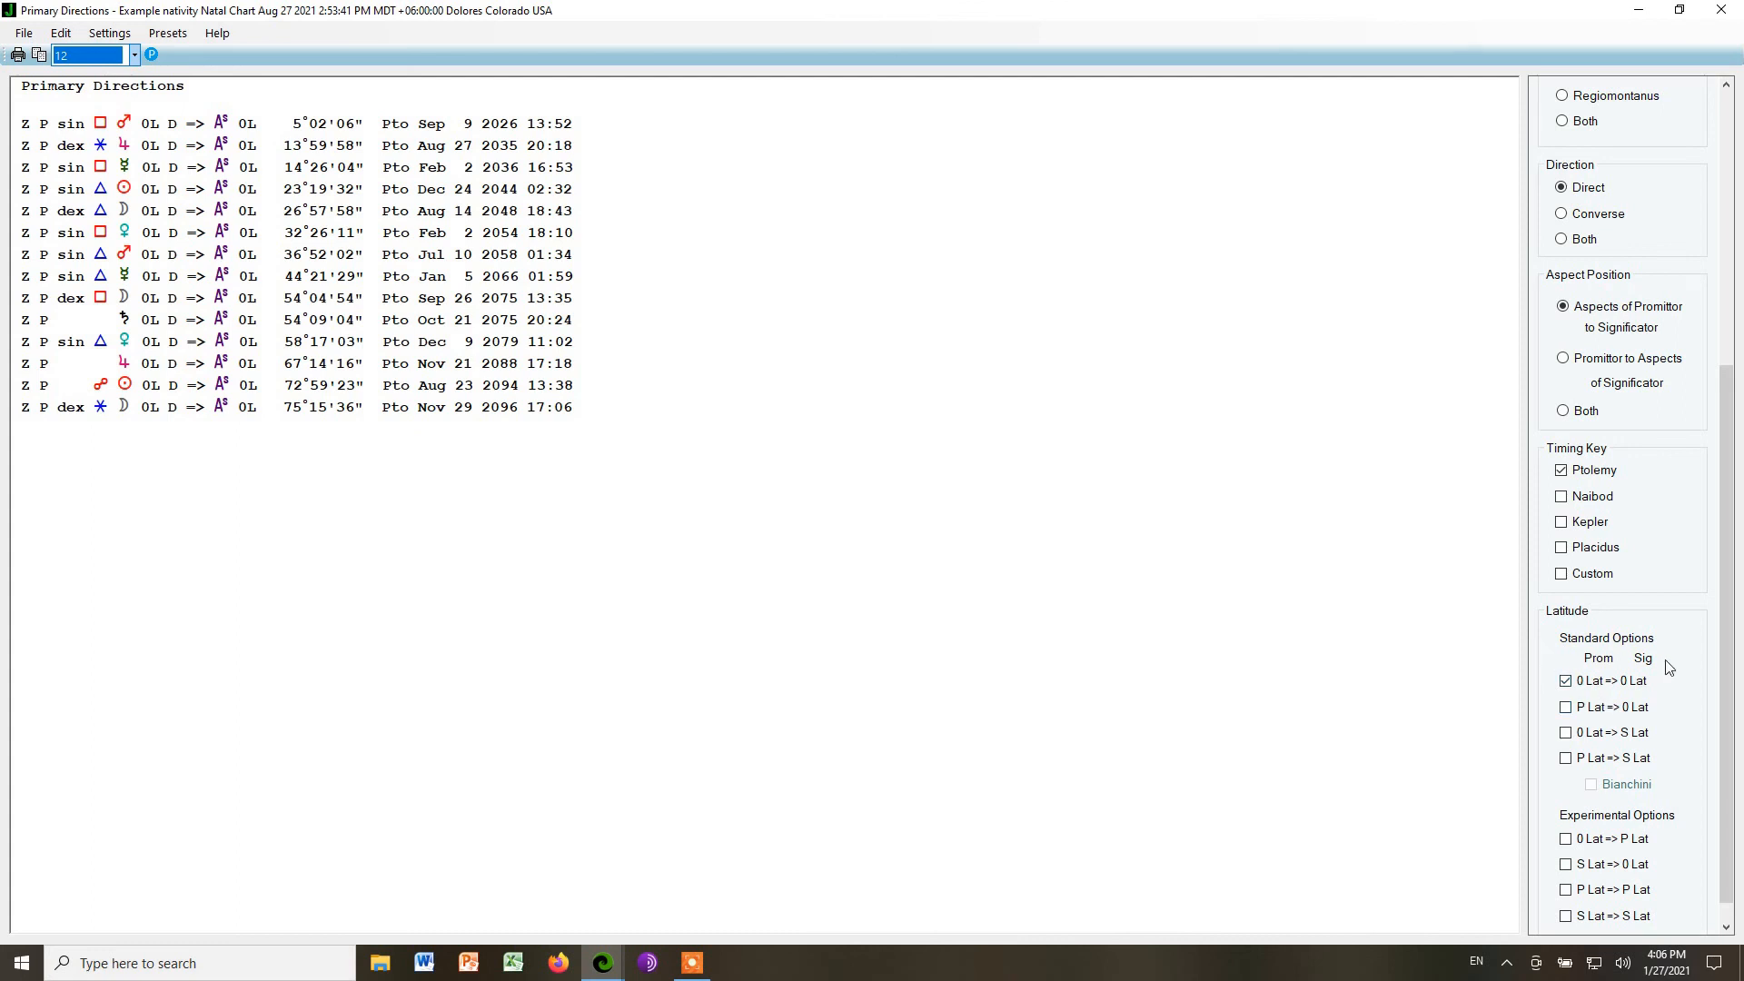
scroll(1728, 690, up, 5)
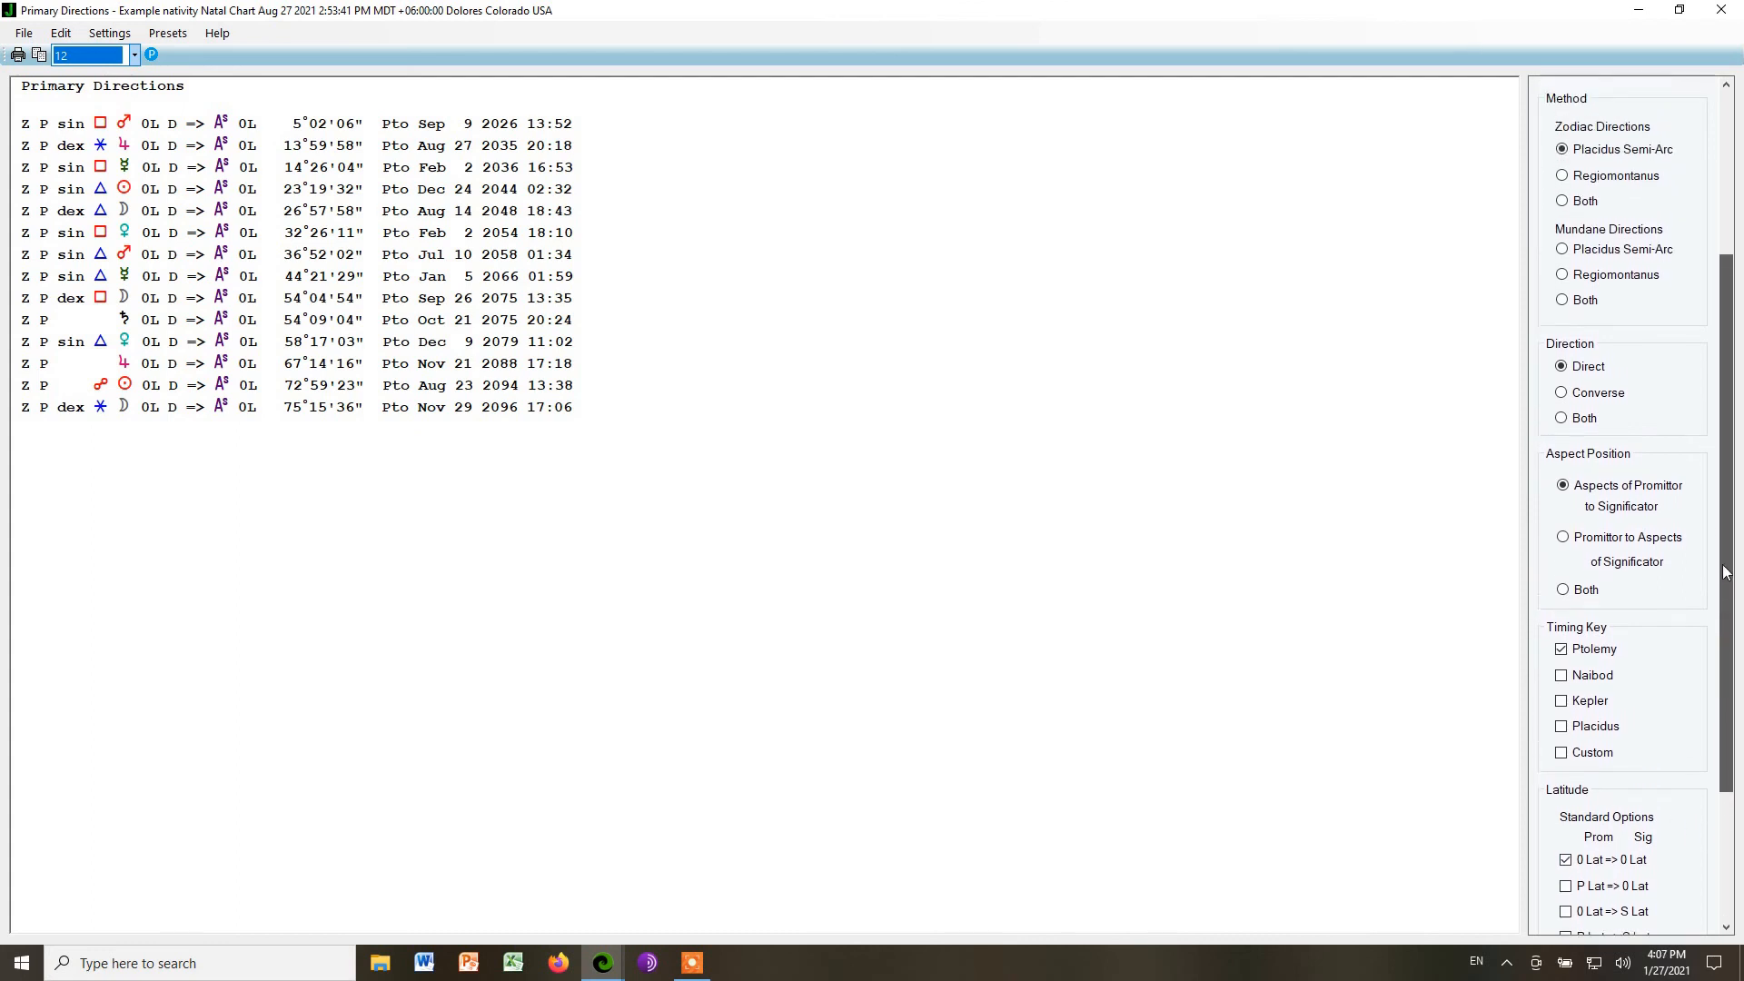
click(1546, 114)
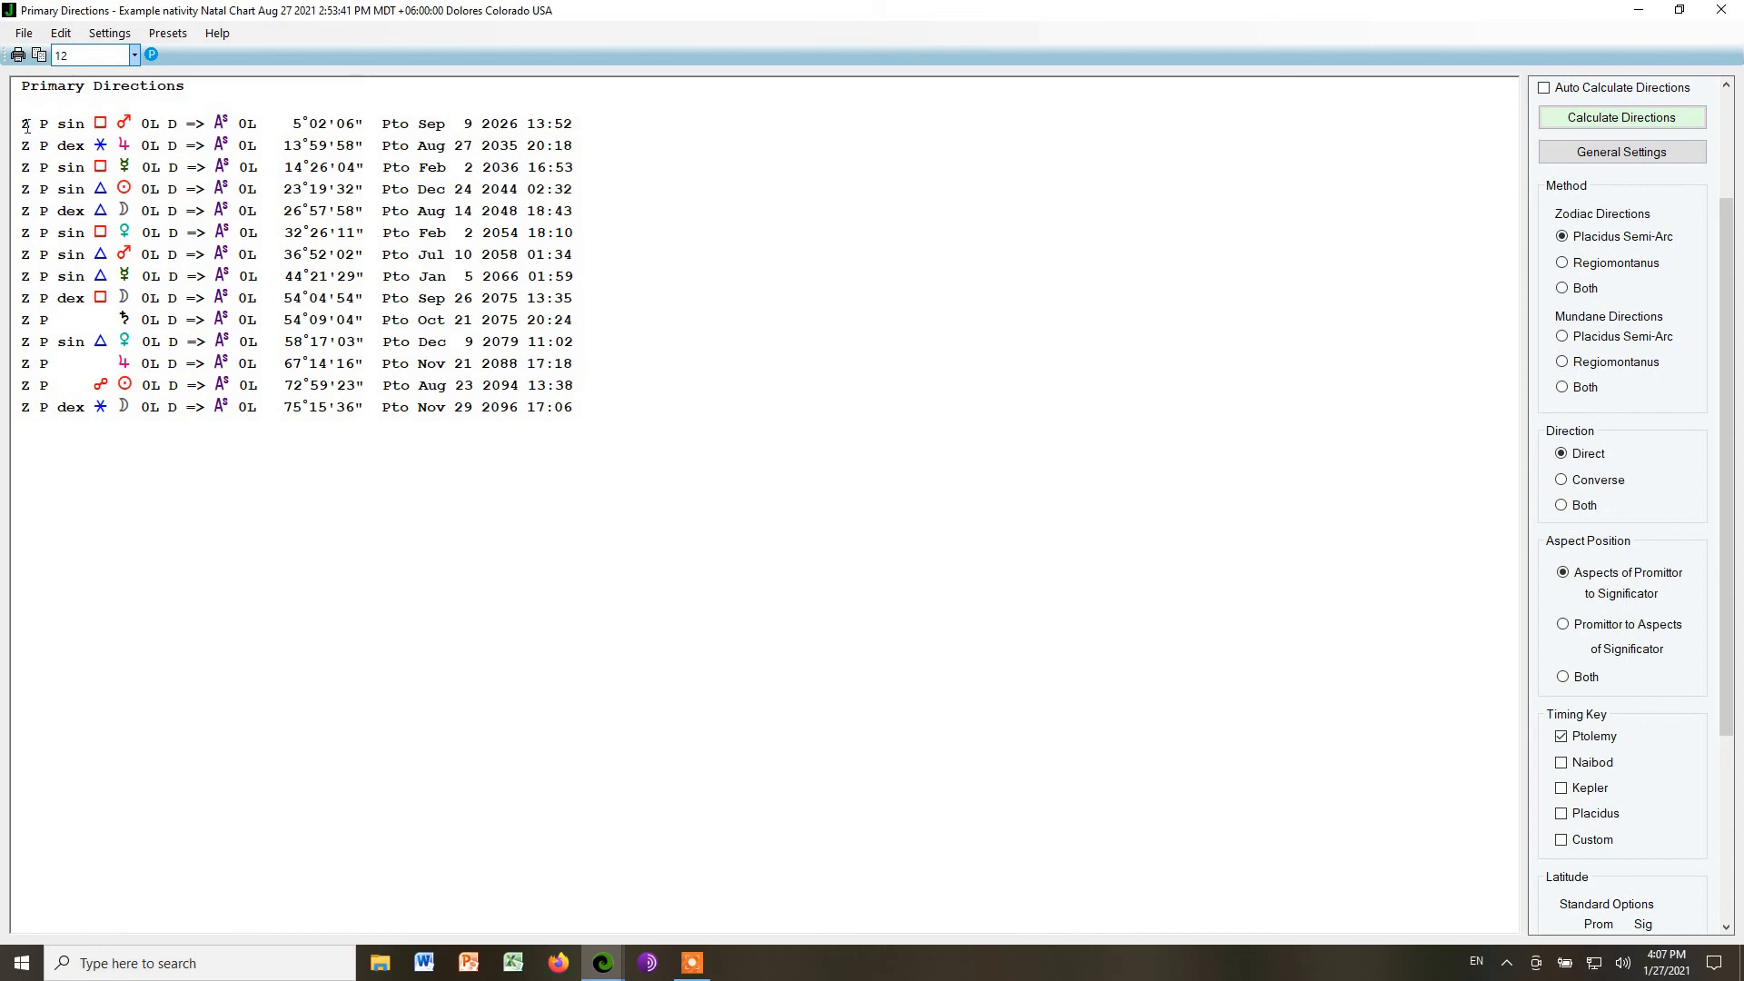
Highlight the first listed primary direction, Mars's sinister square to the Ascendant, part by part for review, and close the Primary Directions report.
drag(22, 125, 33, 127)
drag(34, 127, 55, 130)
drag(55, 130, 133, 123)
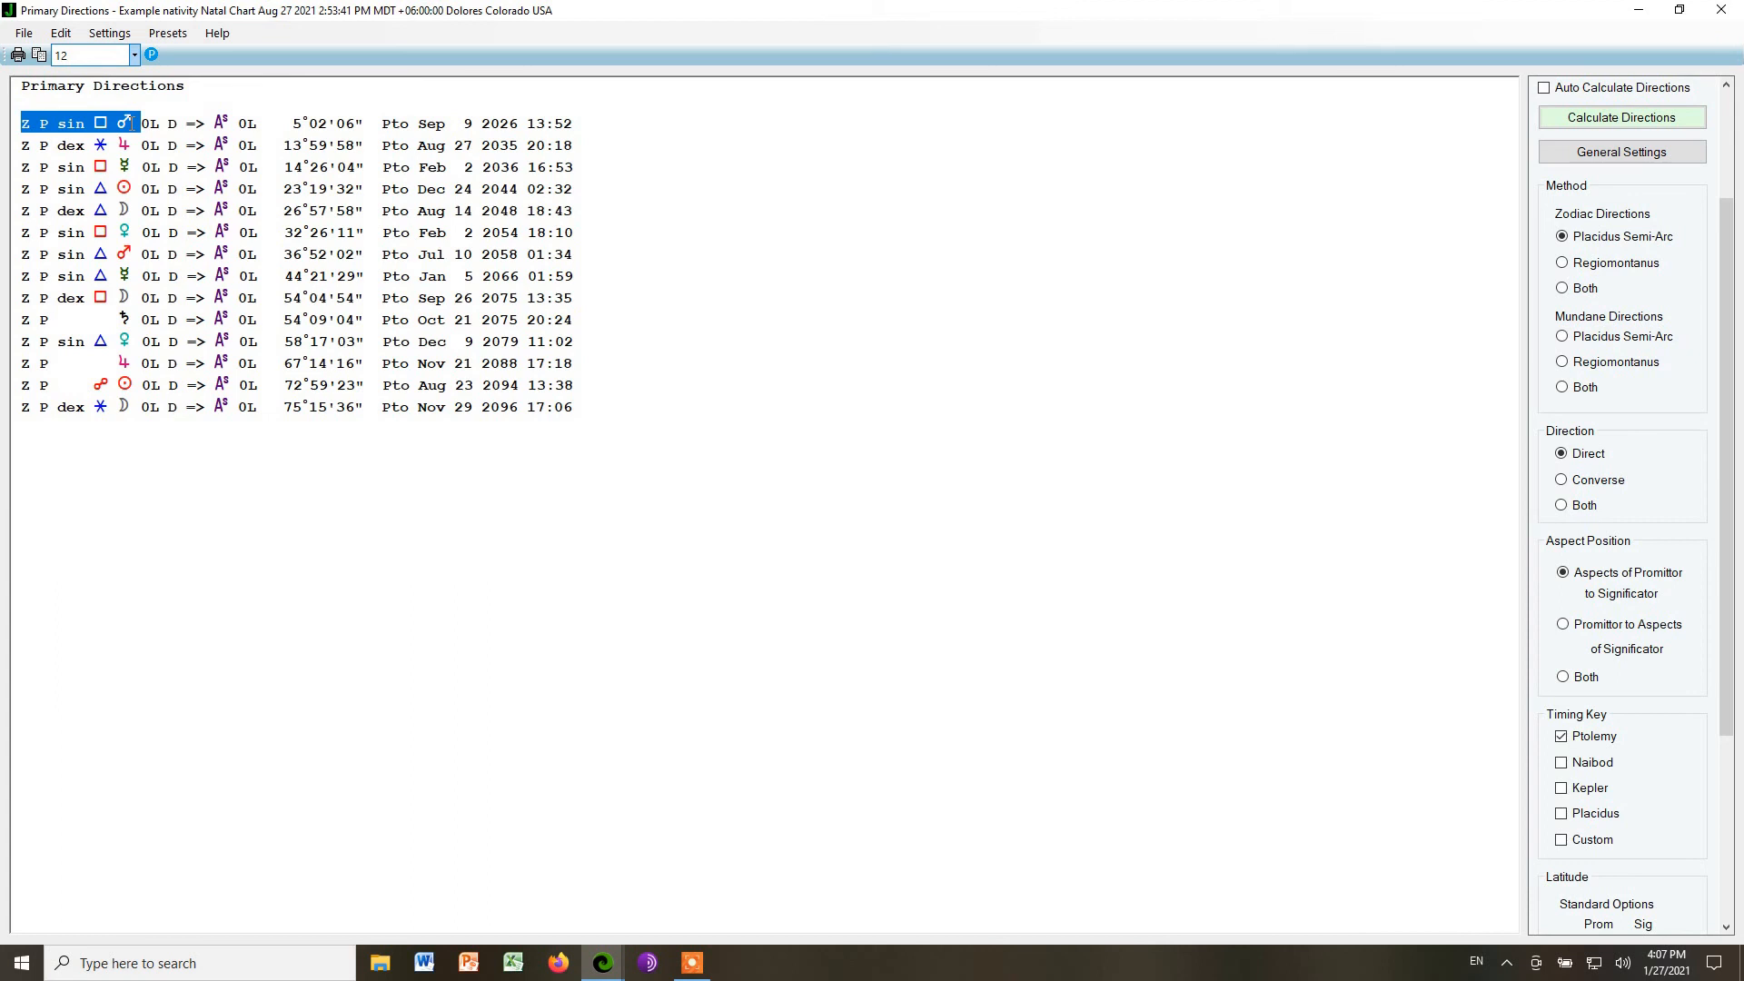
drag(133, 122, 163, 123)
drag(169, 123, 262, 125)
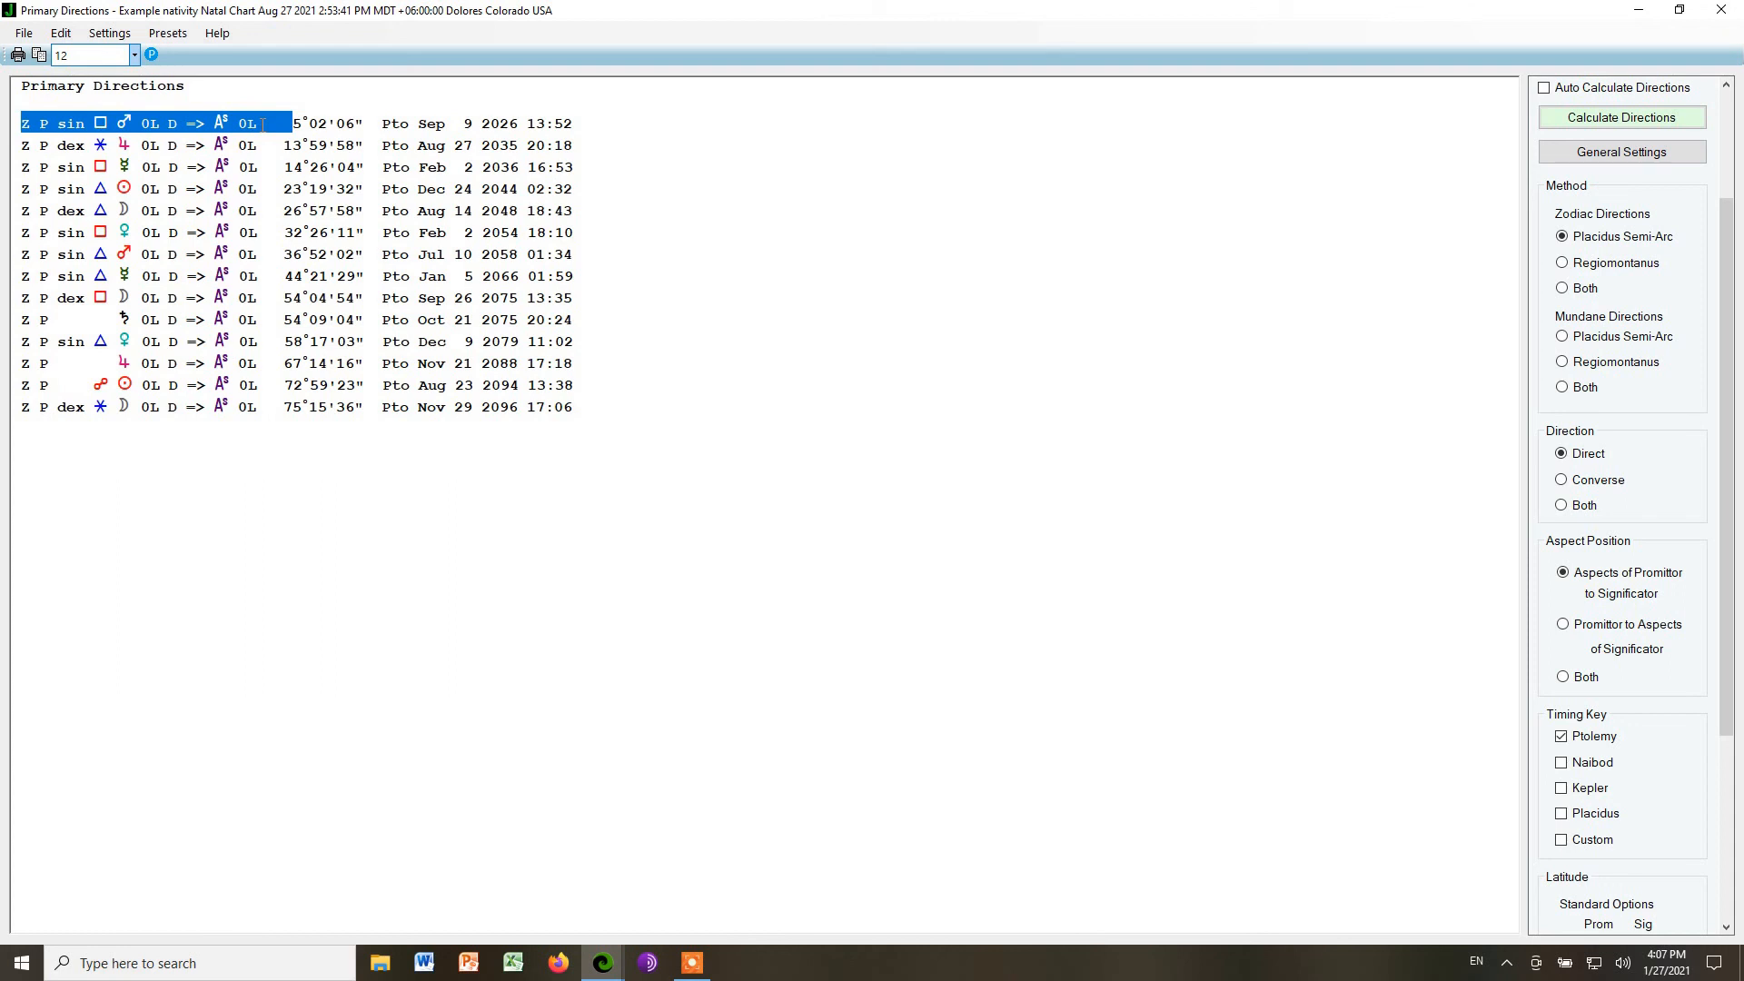
drag(293, 124, 401, 130)
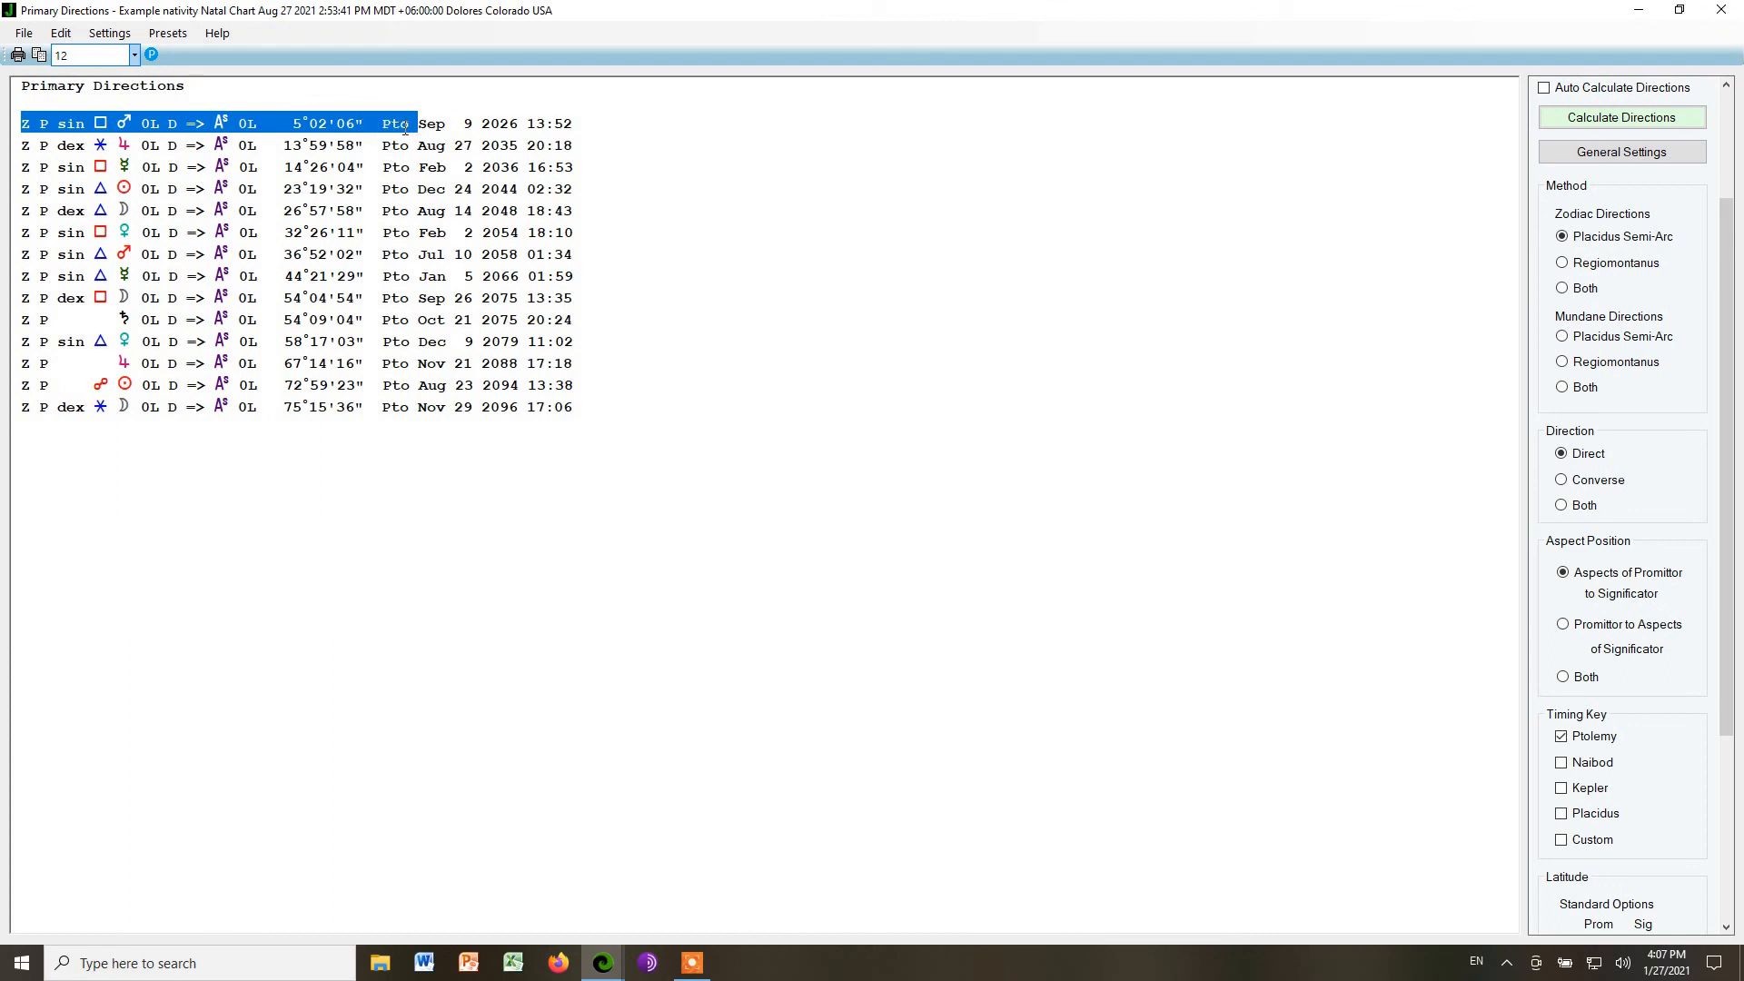
drag(408, 130, 603, 126)
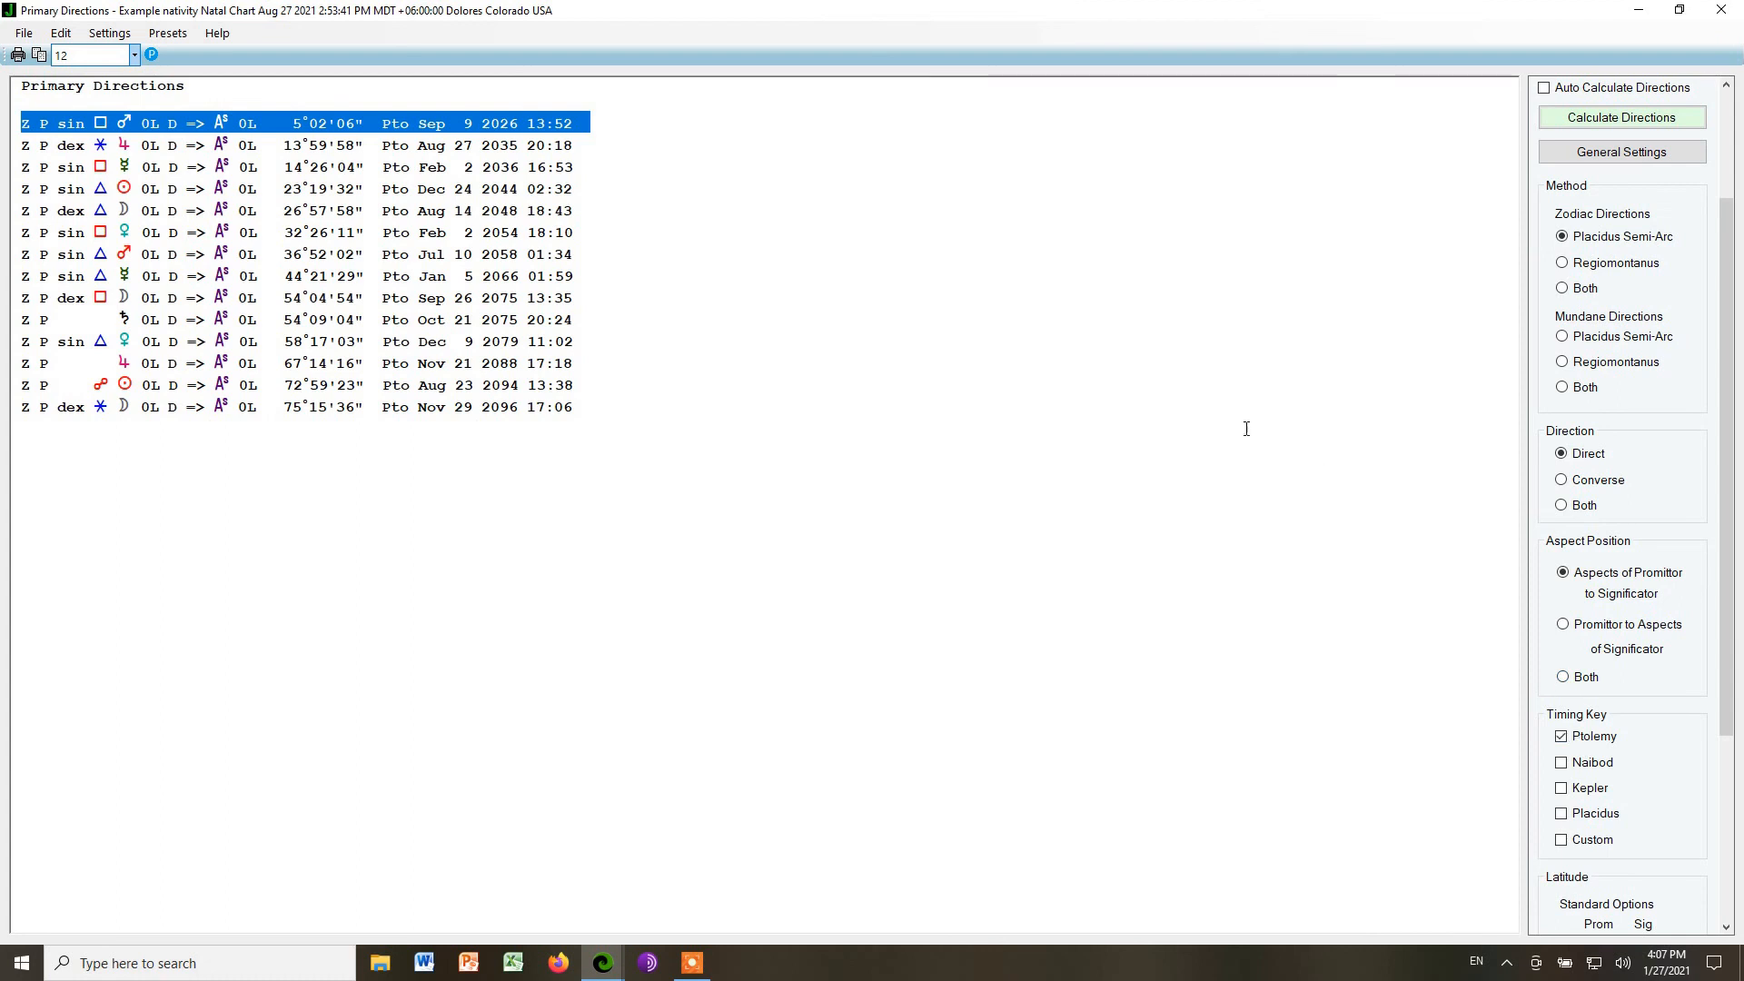
click(800, 310)
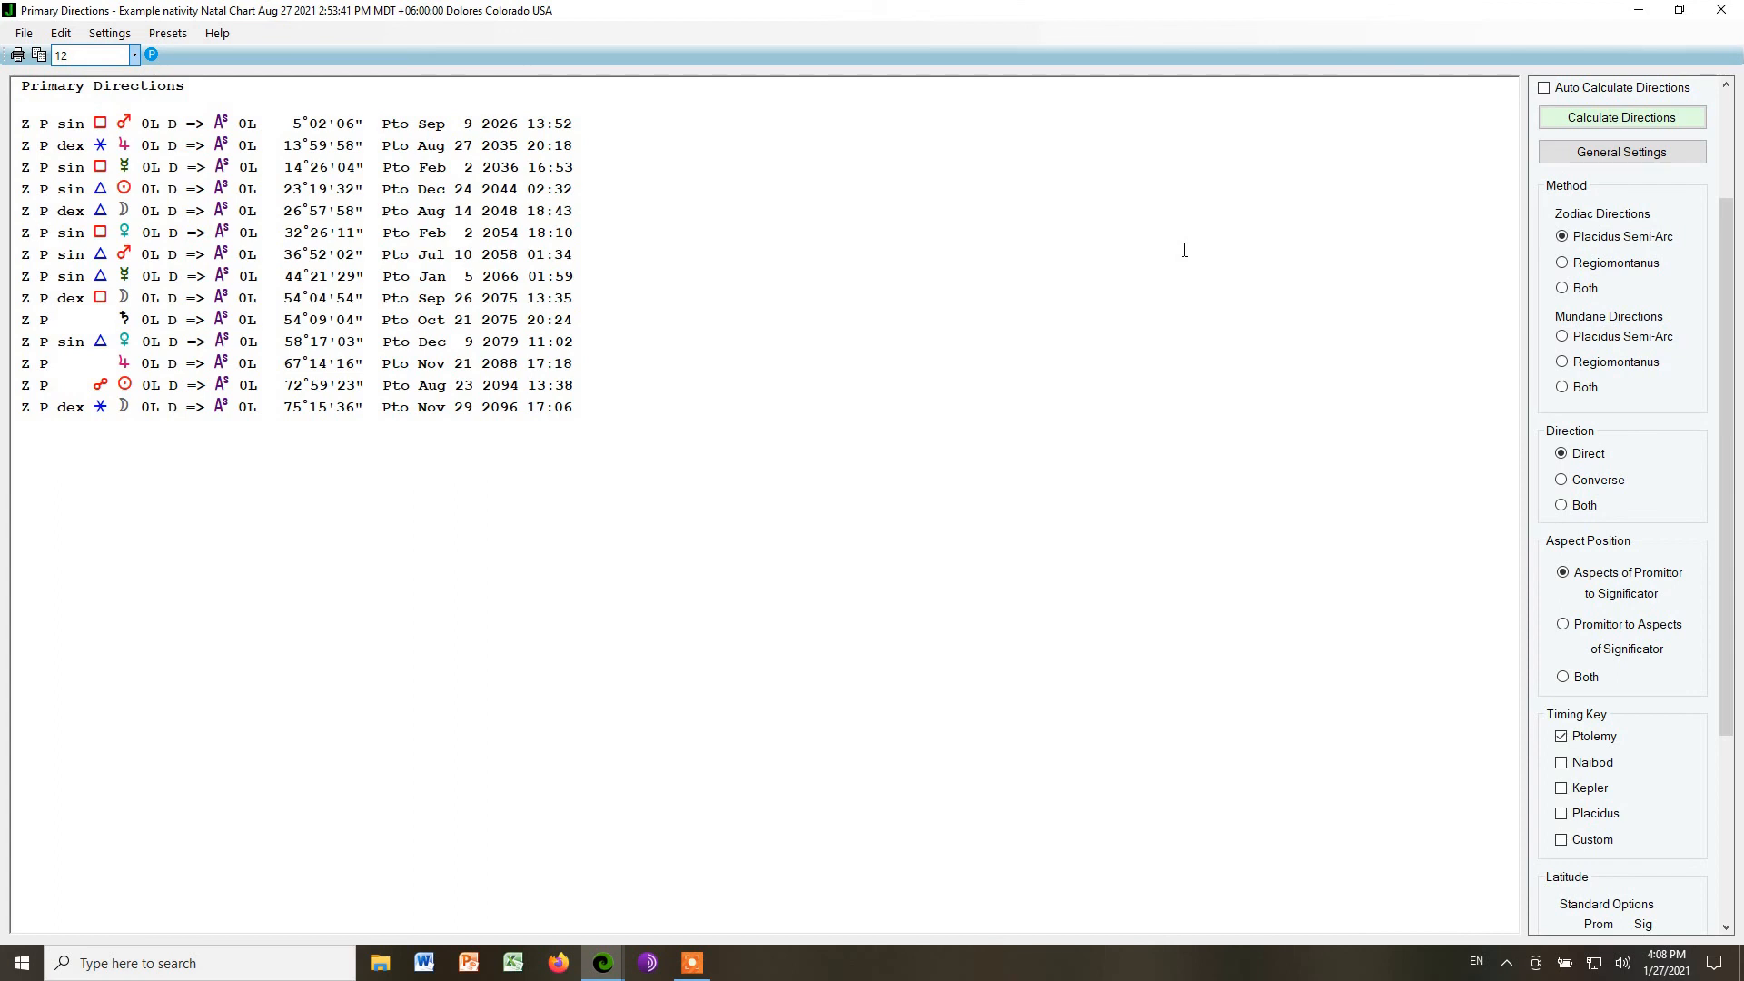
click(1397, 274)
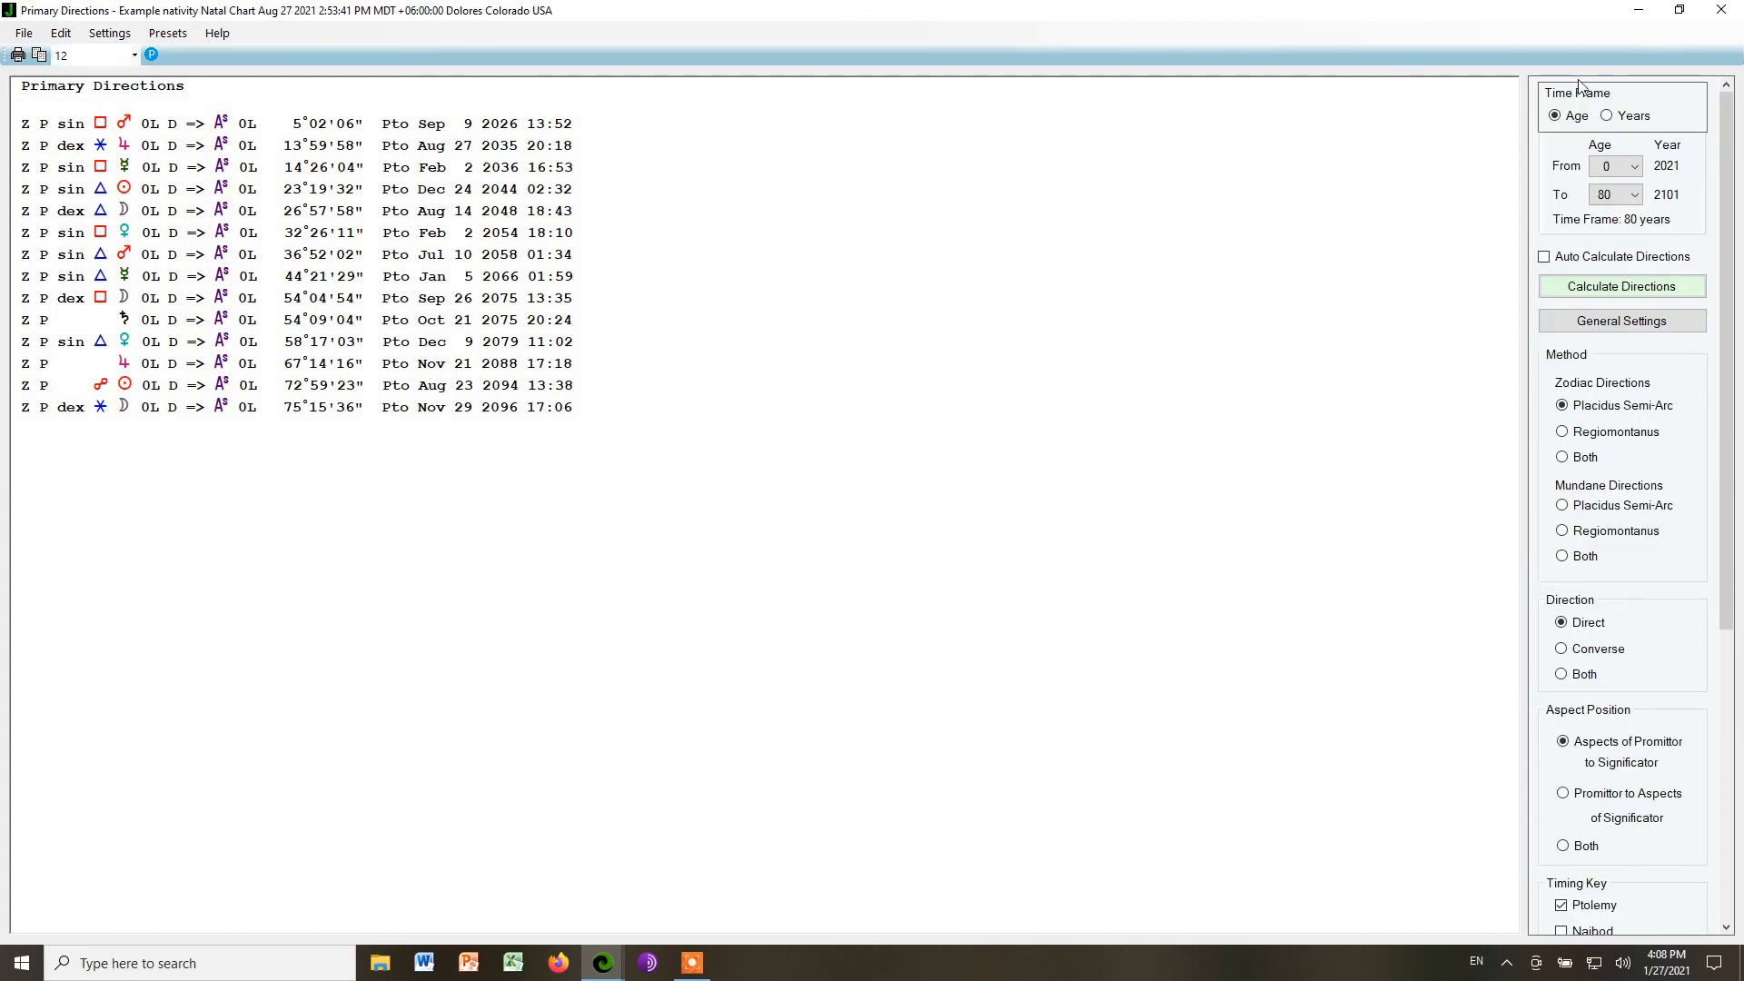
click(1719, 10)
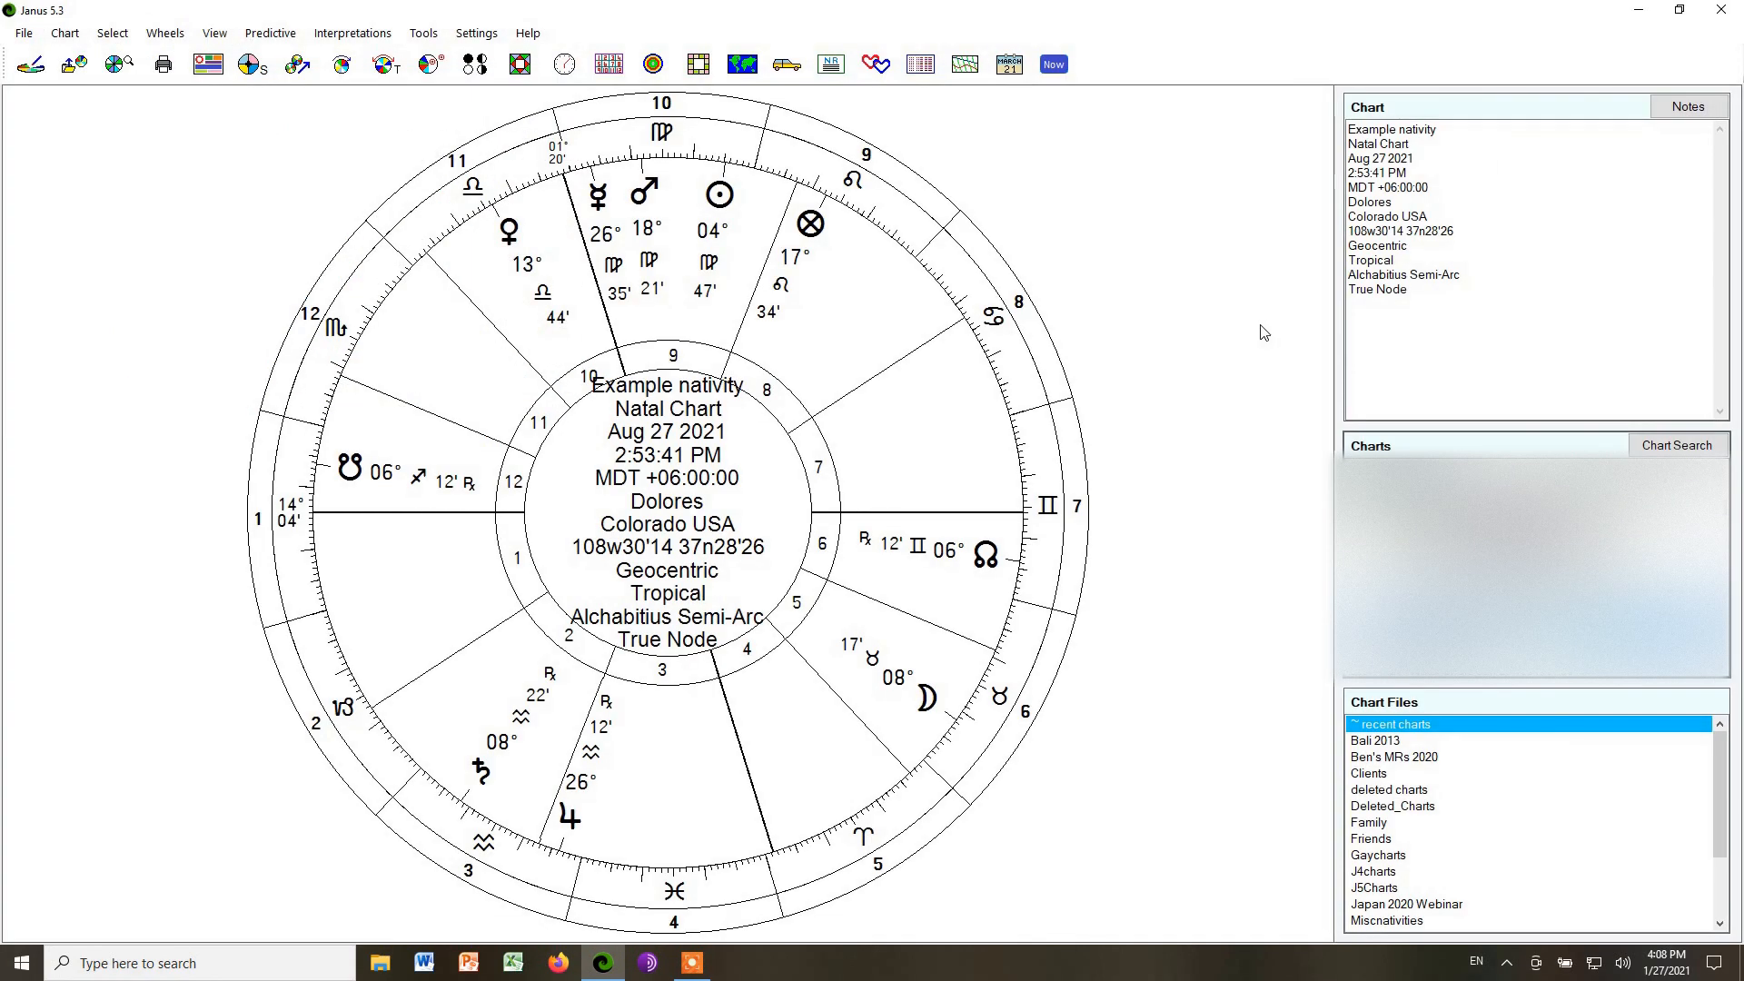